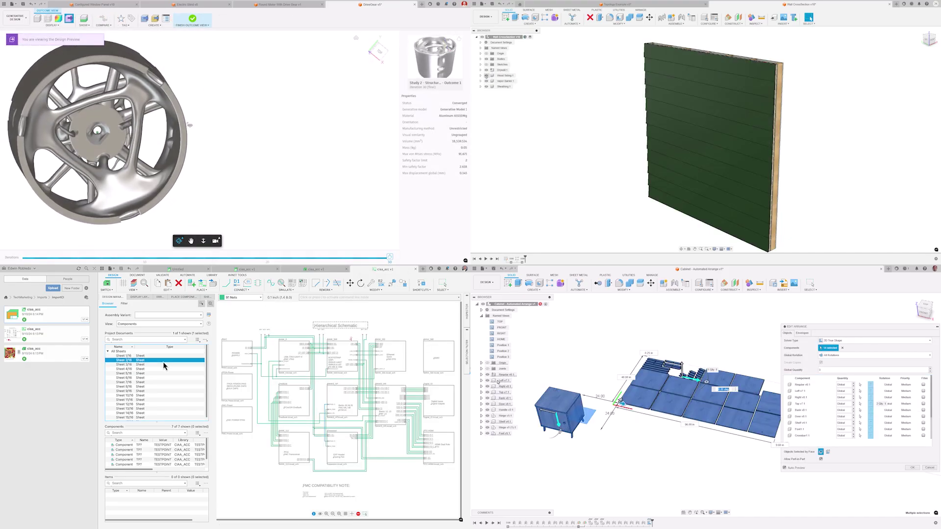
Step: Hide the data panel, switch to the PCB layout, hide all polygon pour fills, and select C1
left_click(100, 269)
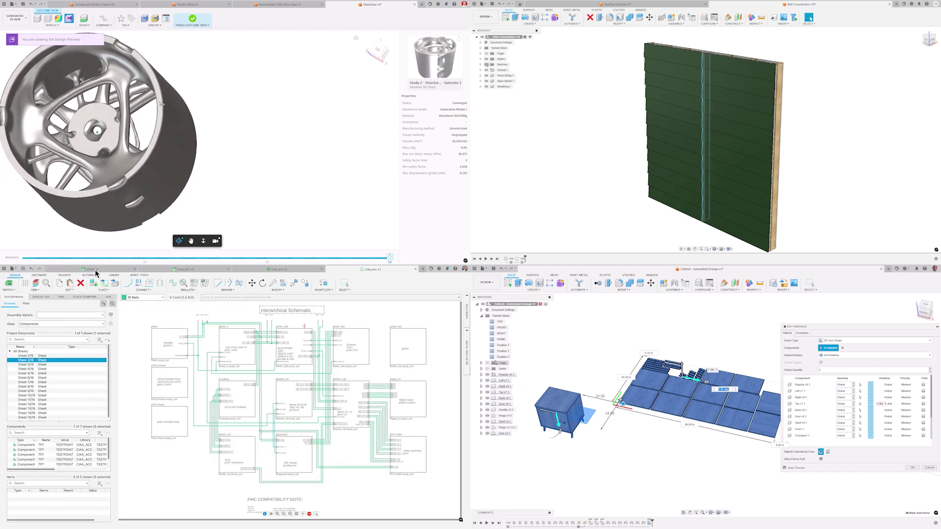
left_click(9, 284)
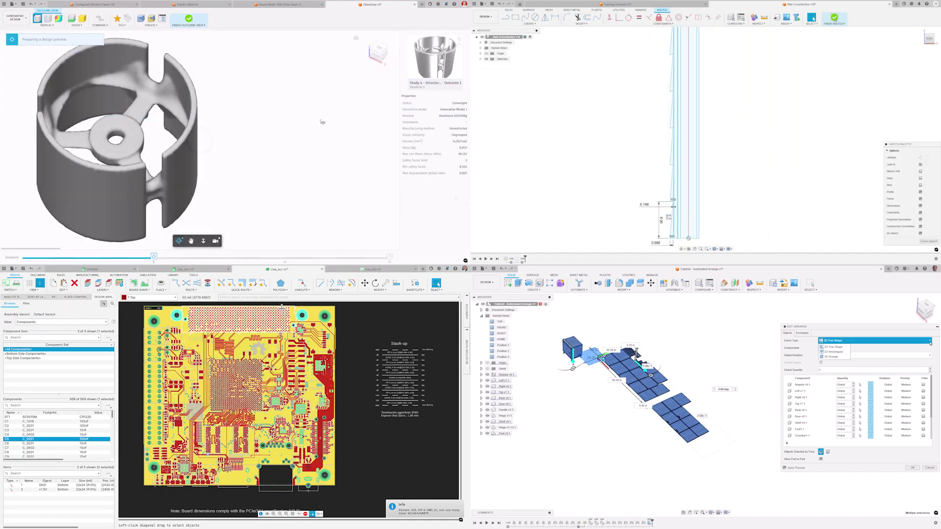
left_click(280, 284)
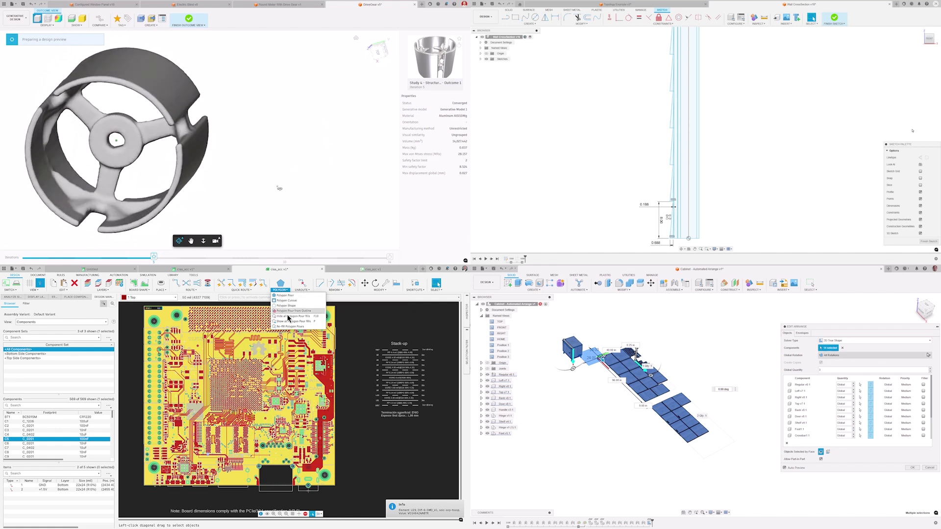
left_click(289, 317)
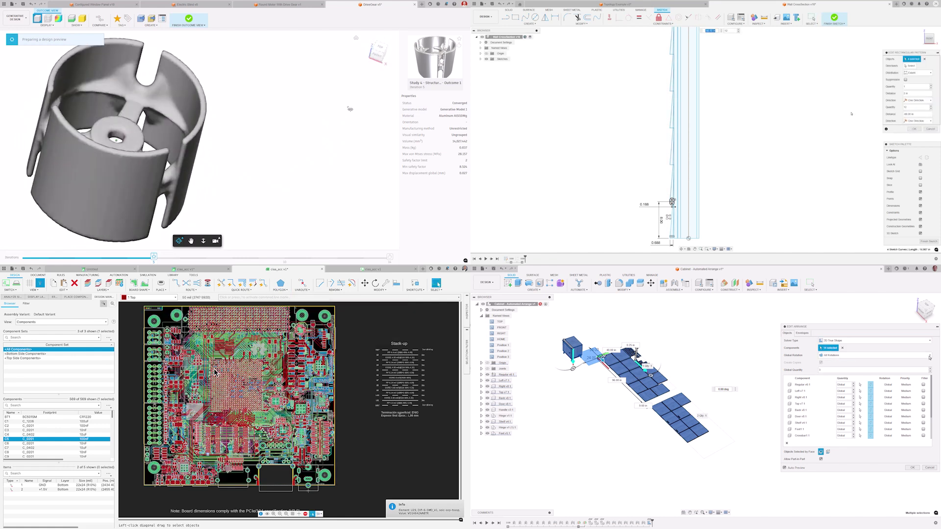
left_click(57, 421)
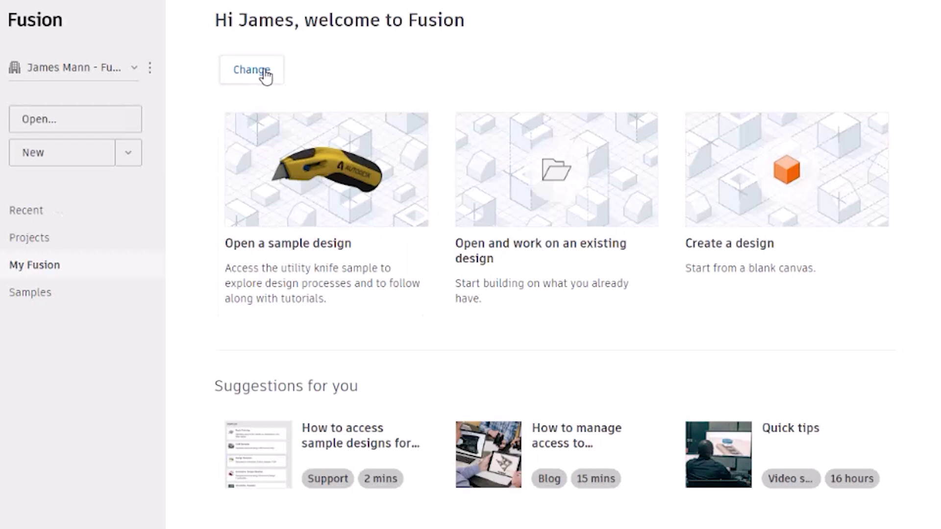
Step: Change the Home page focus, ending with Electronics engineering applied as the starting point
left_click(365, 78)
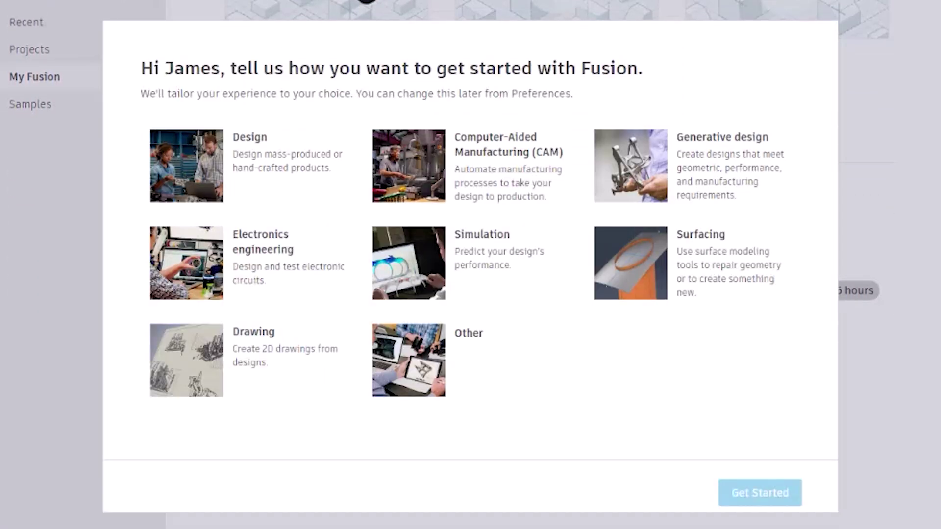
left_click(487, 142)
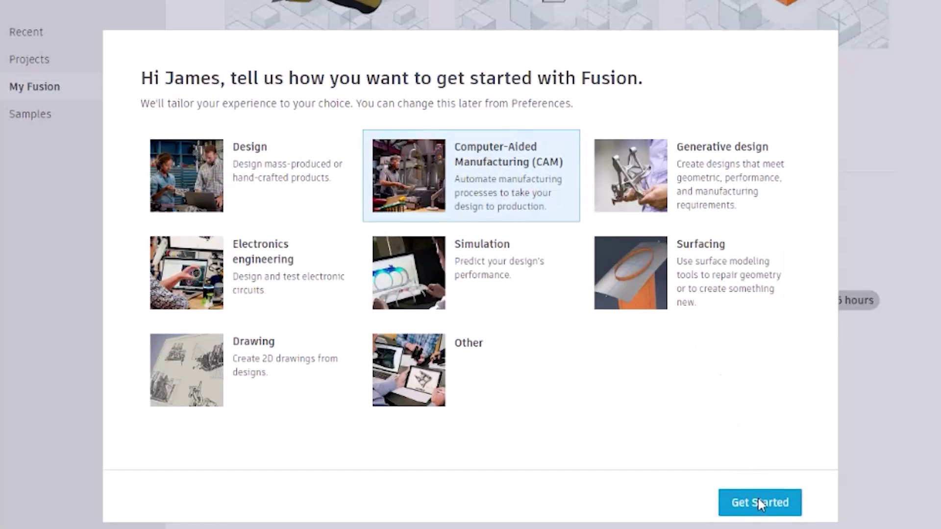
left_click(757, 498)
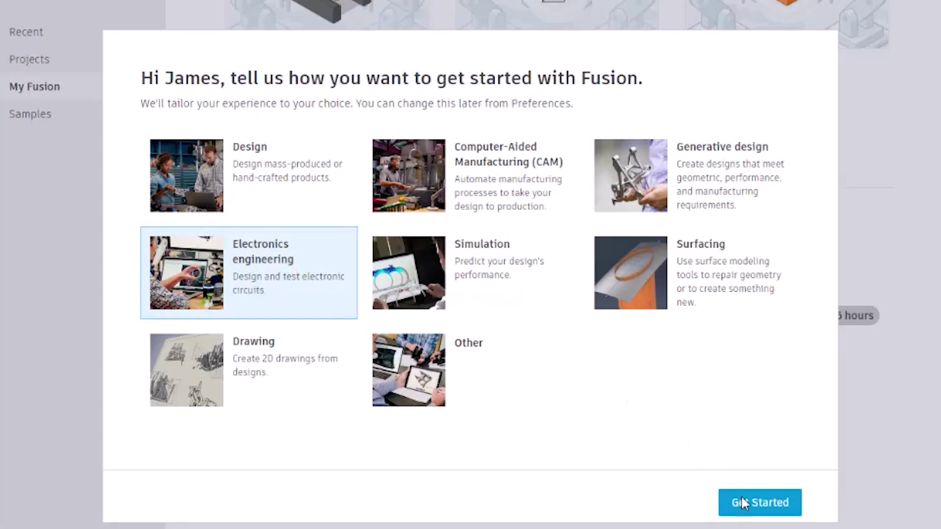
left_click(740, 496)
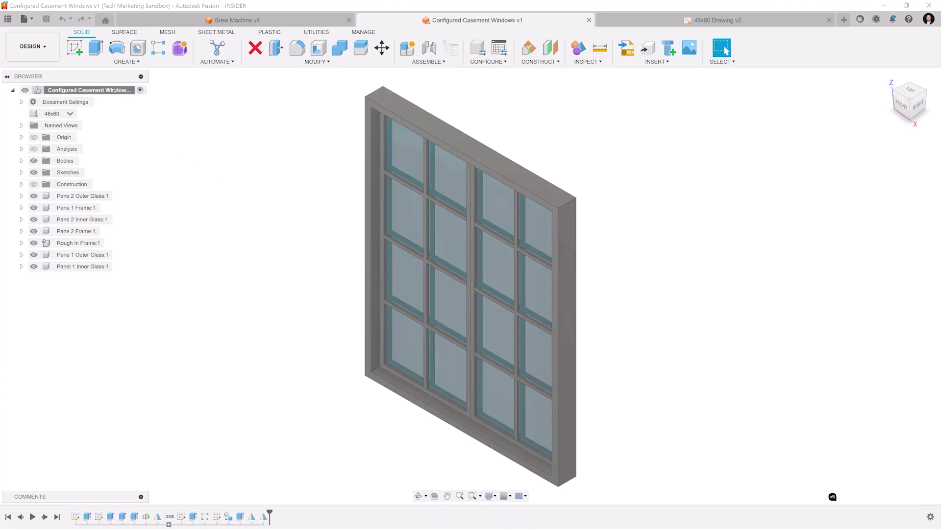
Step: Use Show In Location on the casement window root component, then on the 48x60 drawing
right_click(121, 92)
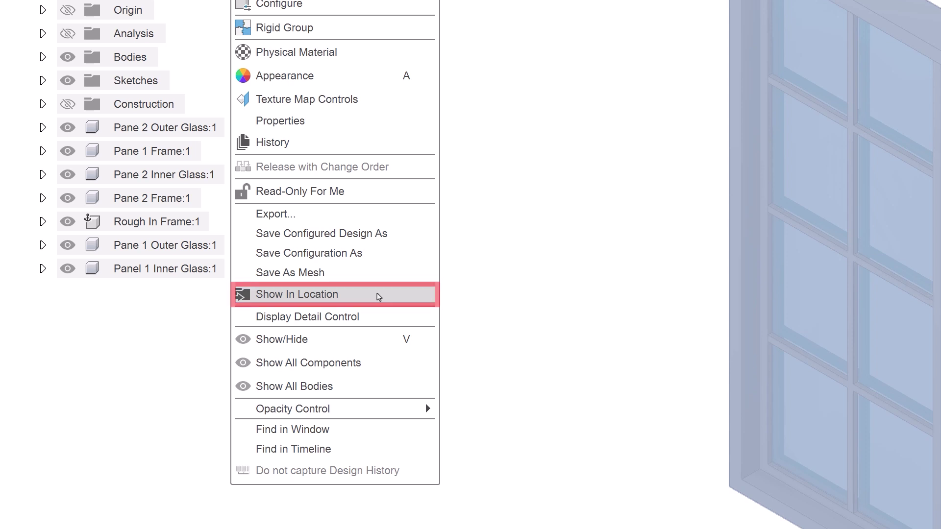
left_click(378, 296)
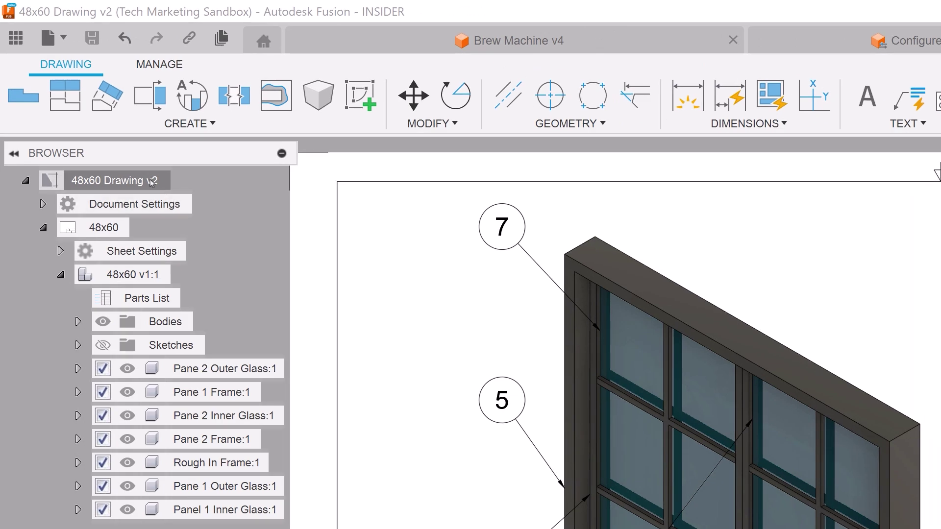
right_click(153, 183)
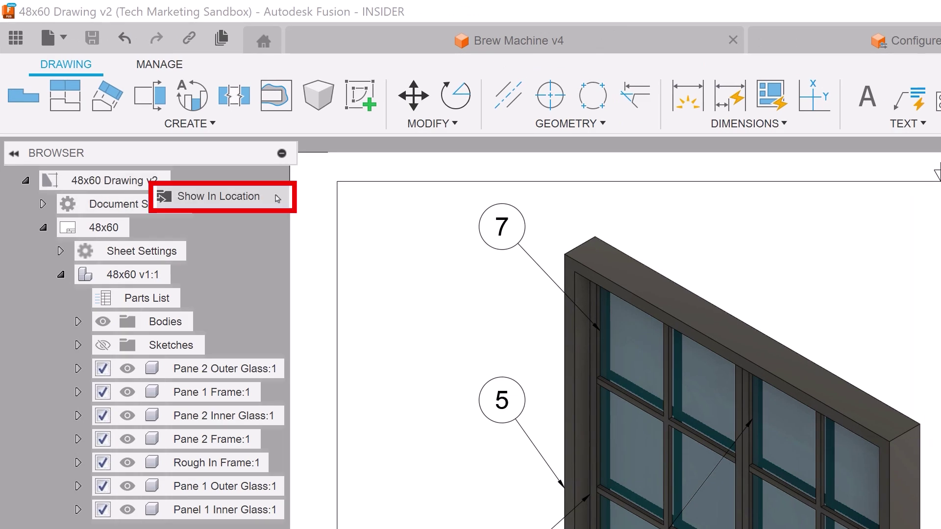
left_click(277, 198)
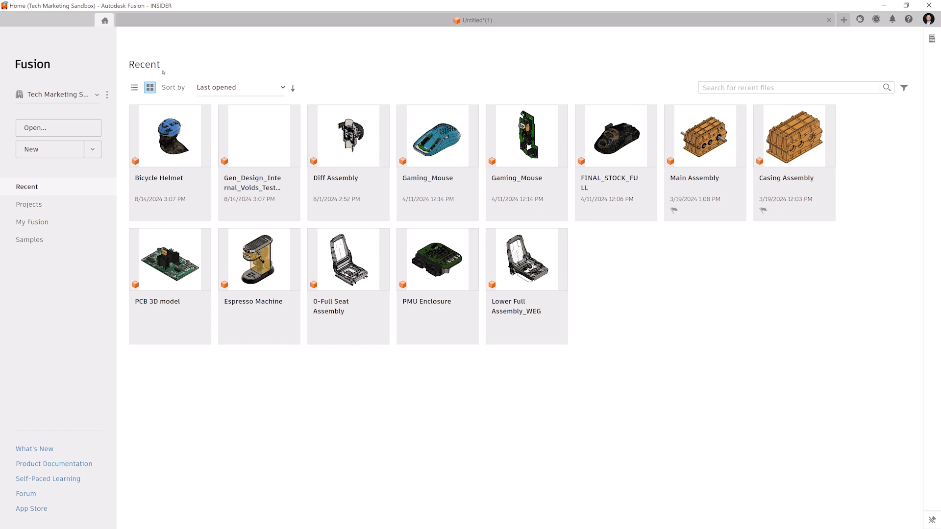
Step: Open the team's three-dot options menu on the Home page
left_click(108, 95)
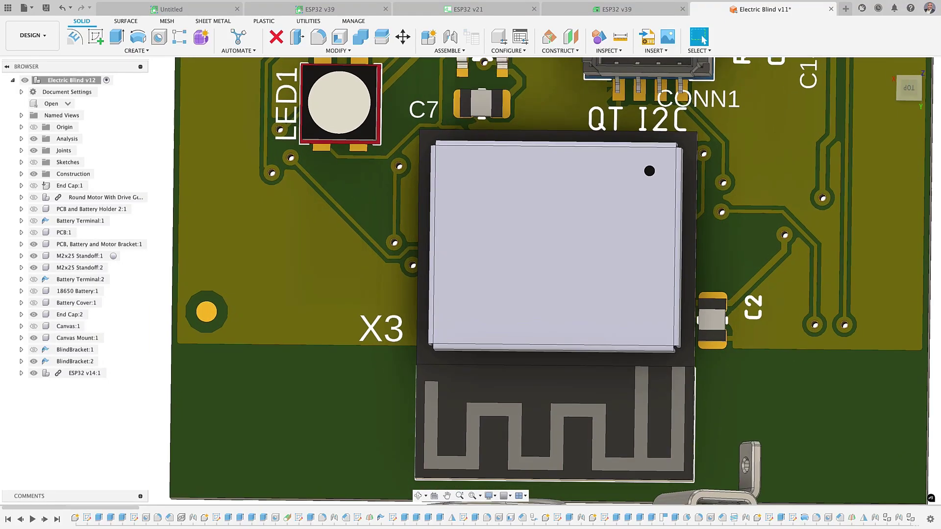
Step: Switch to the ESP32 v39 board, hide all polygon pour fills, and review its net classes
left_click(616, 9)
left_click(572, 499)
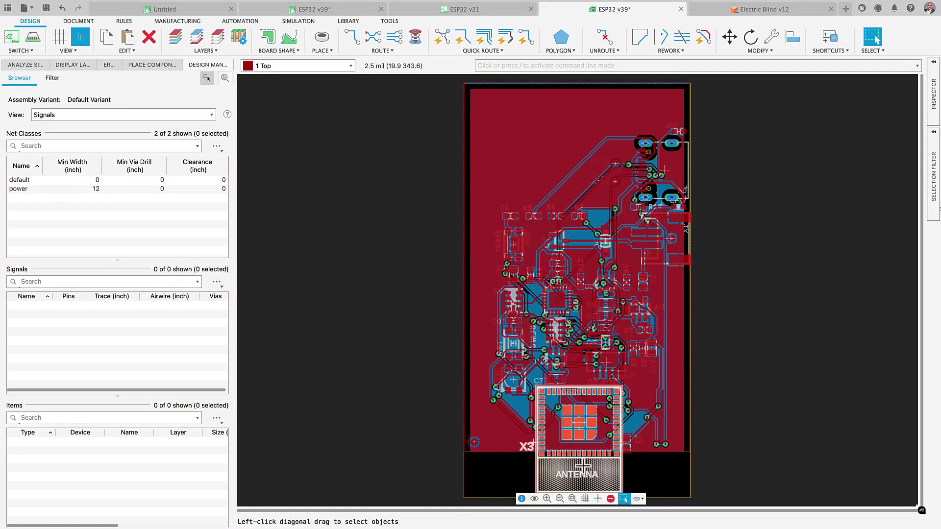
left_click(565, 51)
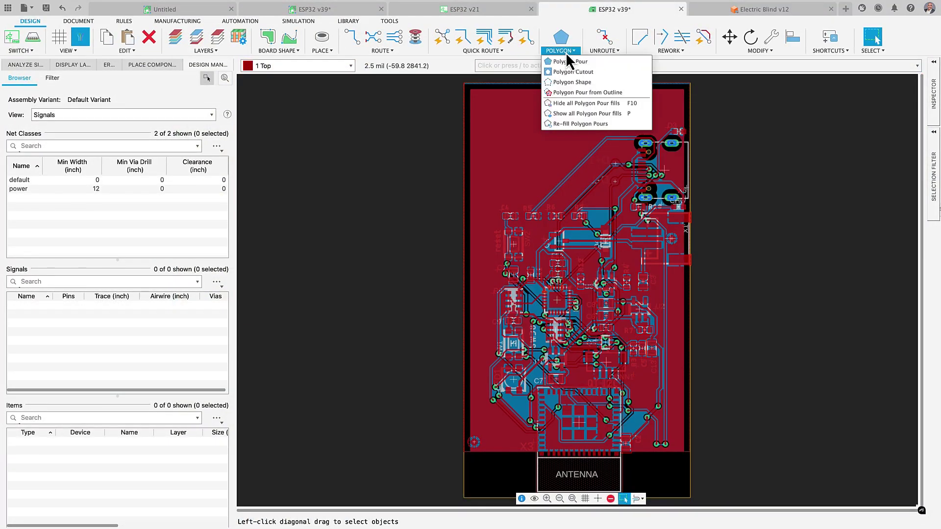
left_click(574, 104)
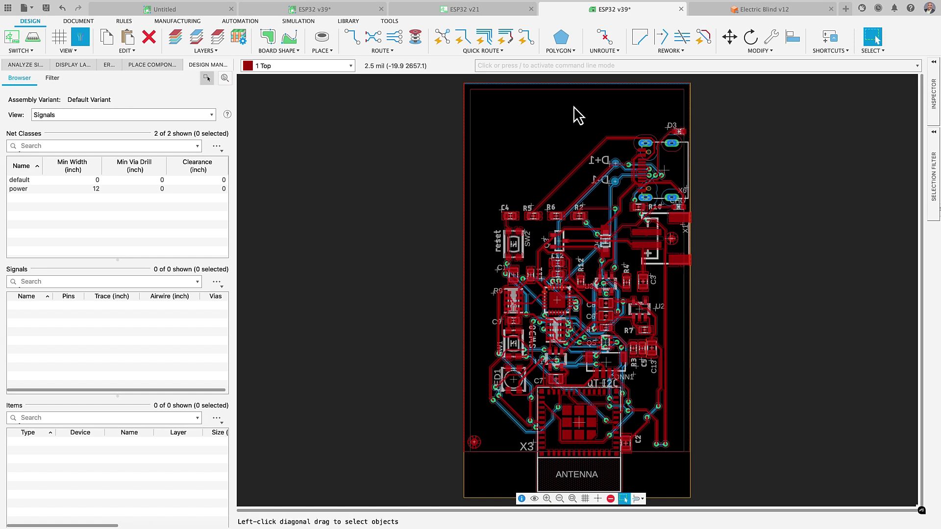
left_click(129, 22)
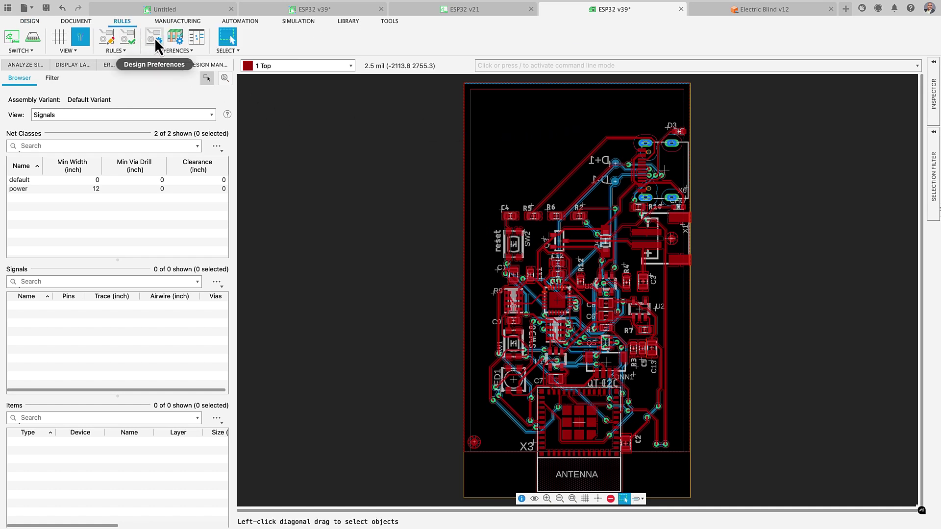
left_click(196, 37)
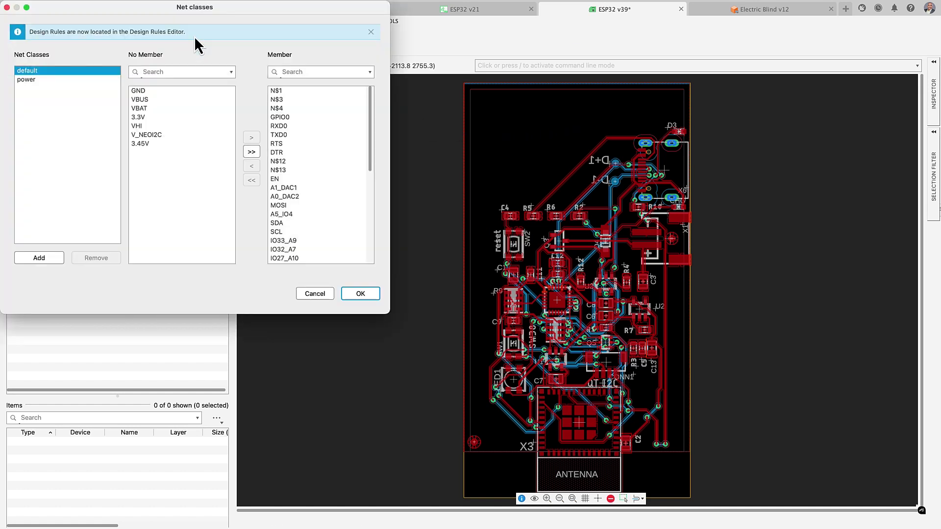
left_click(7, 7)
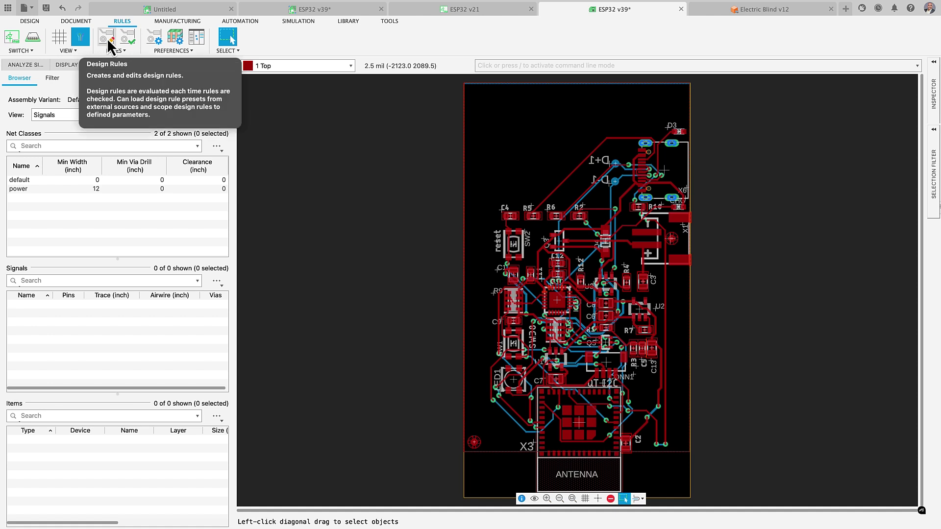
Step: Set the board's design preferences to a 4 Layer Stack after reviewing the remaining tabs
left_click(153, 43)
left_click(165, 88)
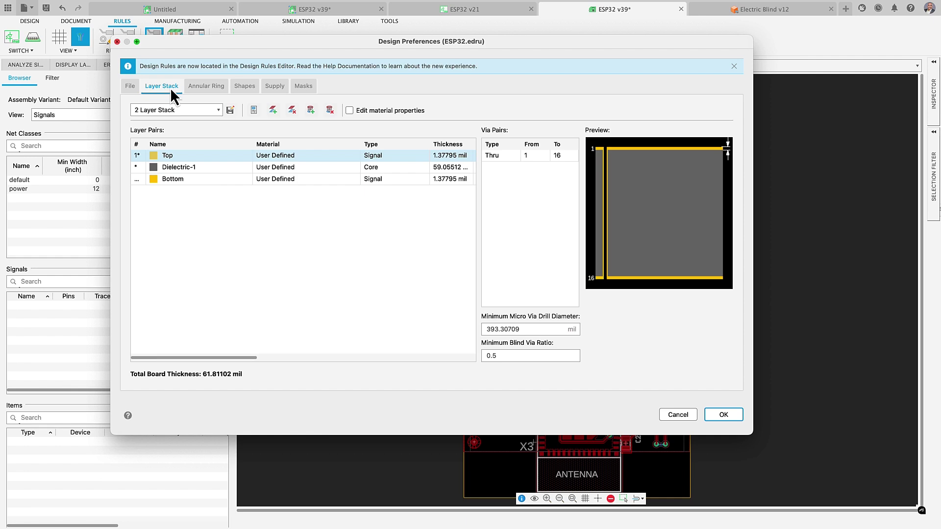
left_click(216, 110)
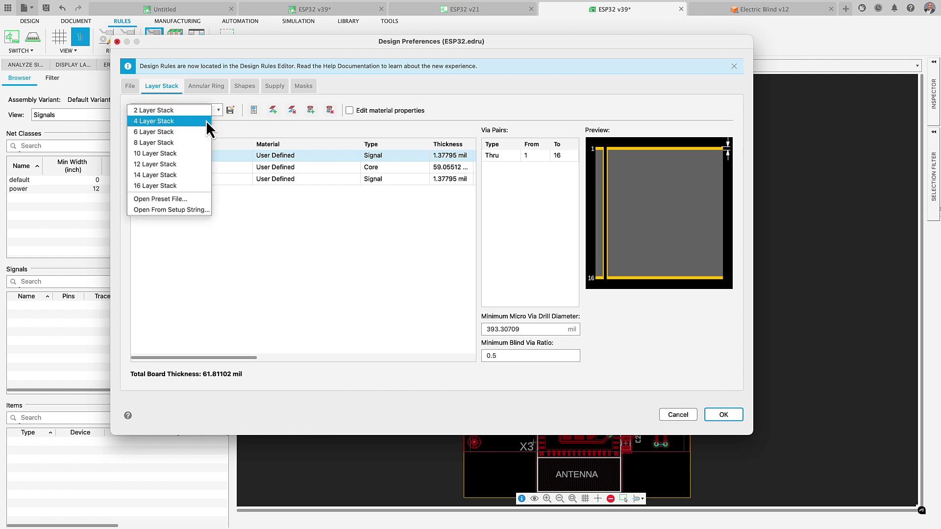
left_click(205, 120)
left_click(206, 87)
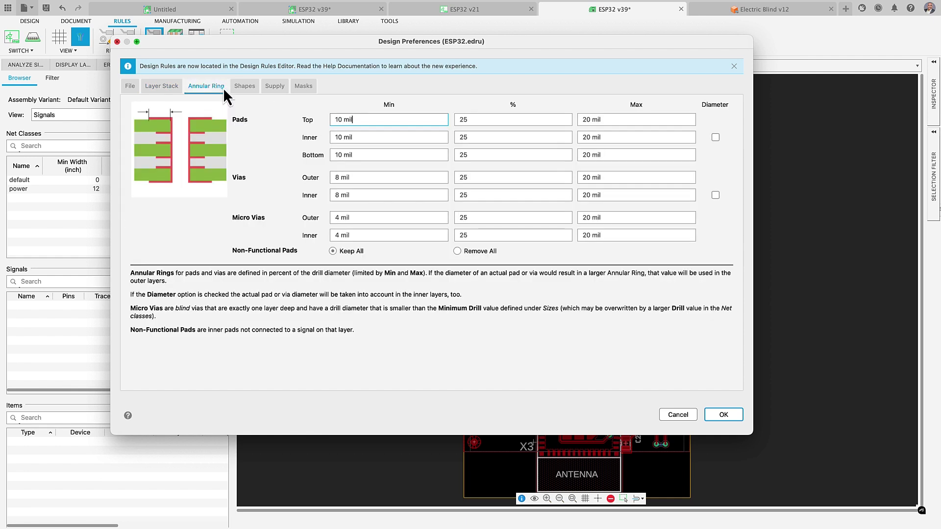
left_click(243, 88)
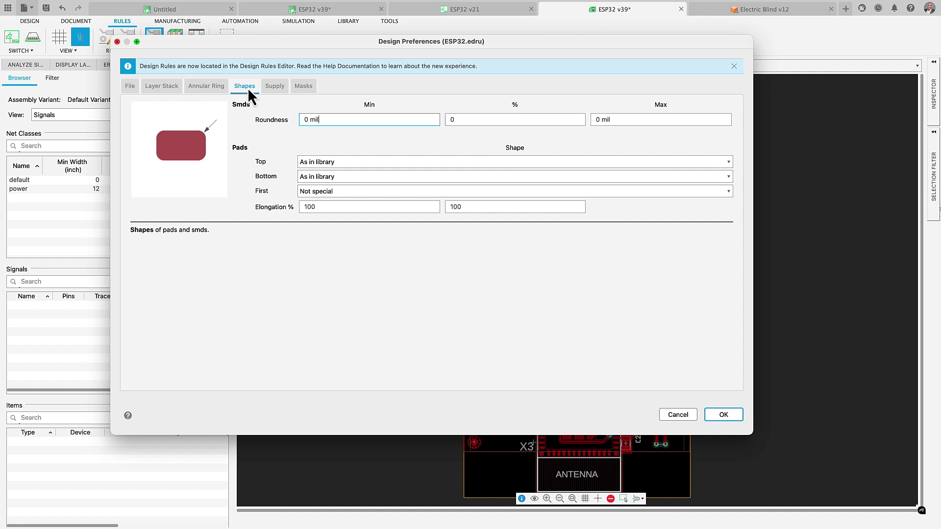
left_click(275, 88)
left_click(298, 88)
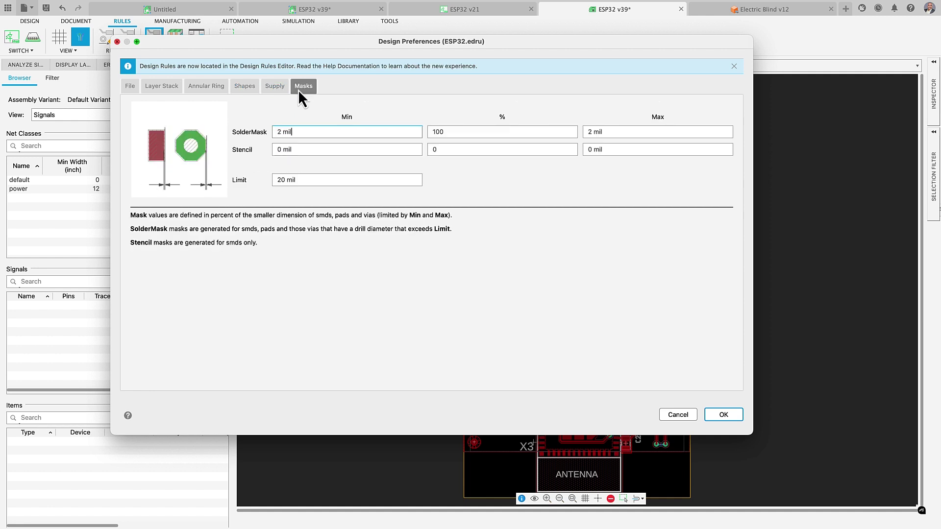
left_click(709, 416)
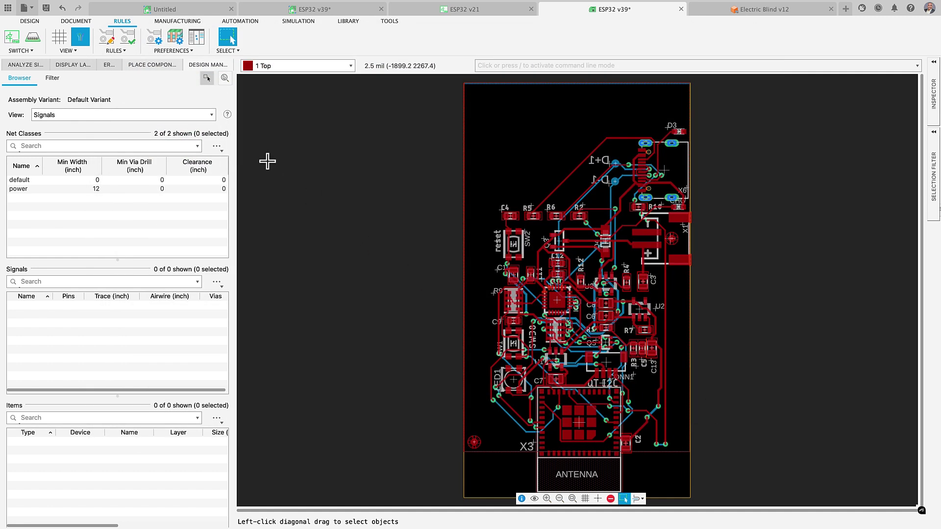
Step: Review the Wire-Wire, Unconnected Lines, Component Exclude and Via-Restrict design rules
left_click(105, 39)
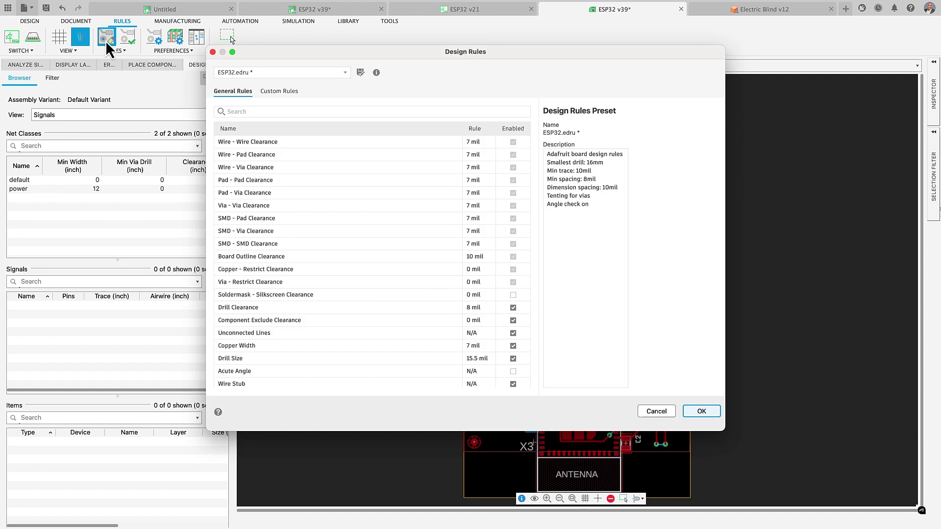
left_click(239, 143)
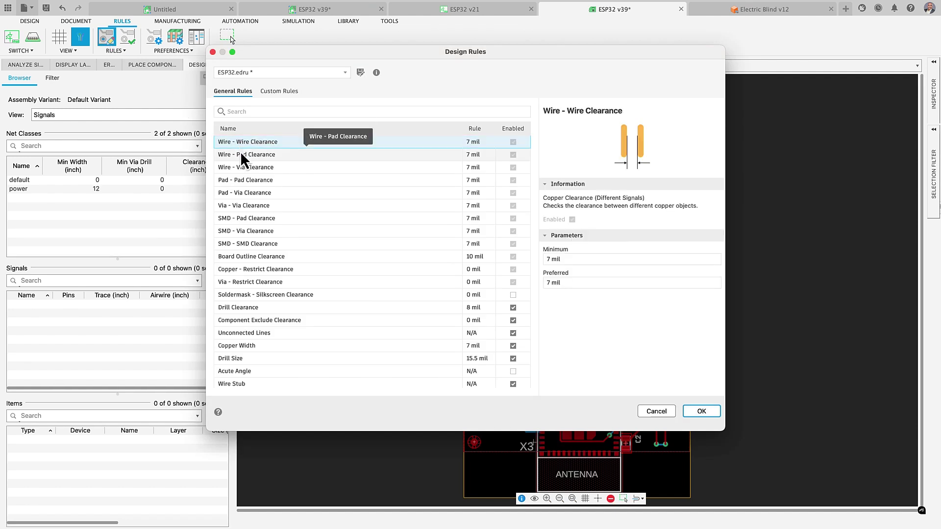
left_click(245, 333)
left_click(246, 319)
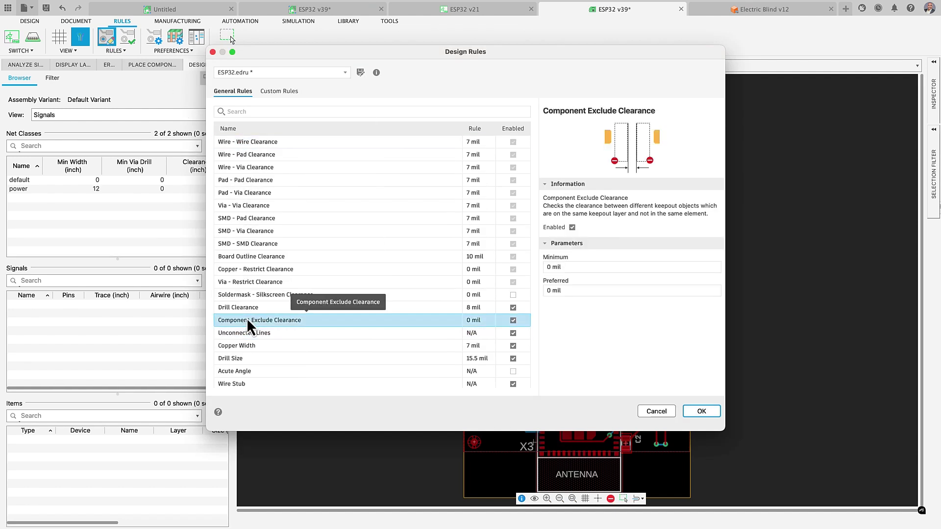
left_click(249, 286)
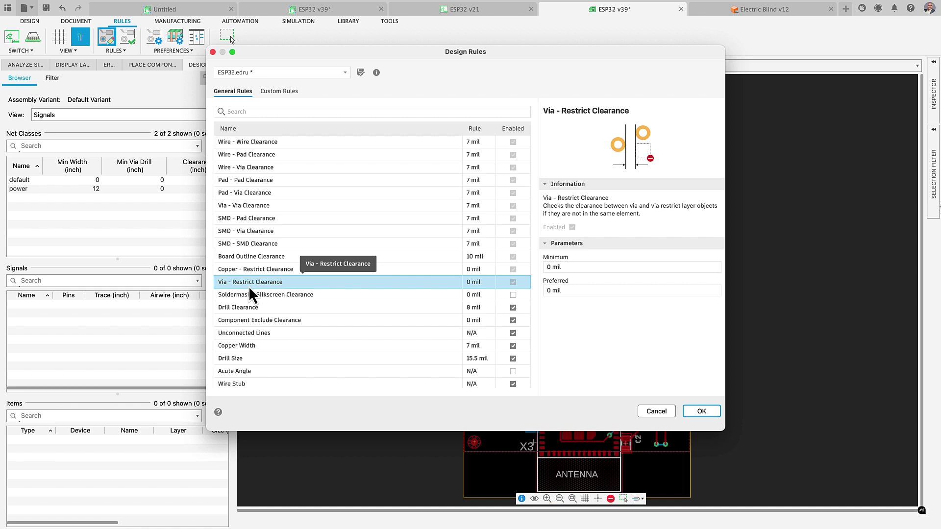
Step: Add a custom Different Signals copper clearance rule with a 12 mil minimum
left_click(286, 94)
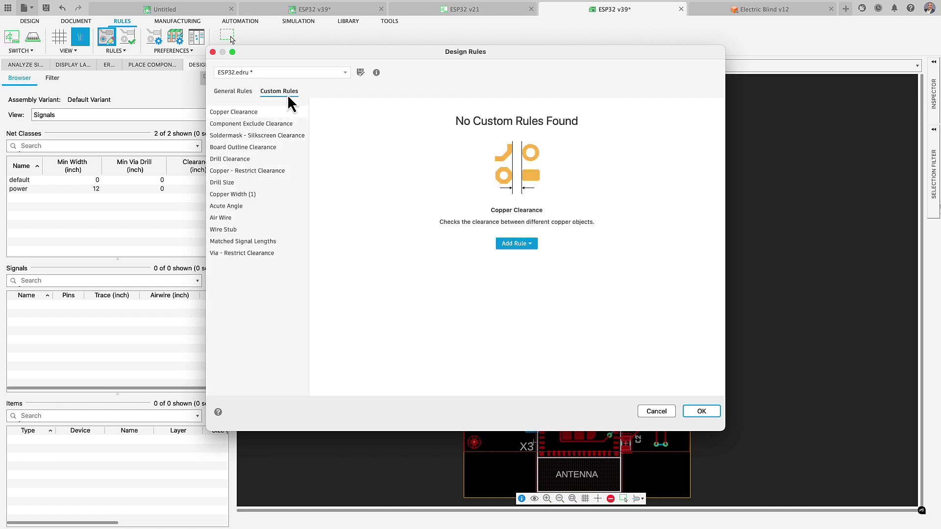
left_click(504, 244)
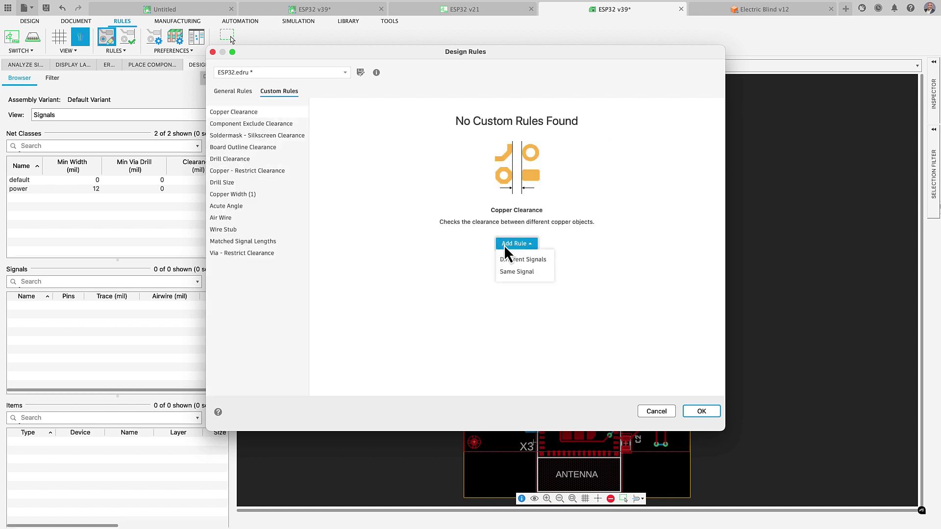
left_click(510, 259)
left_click(546, 284)
type("12 mil")
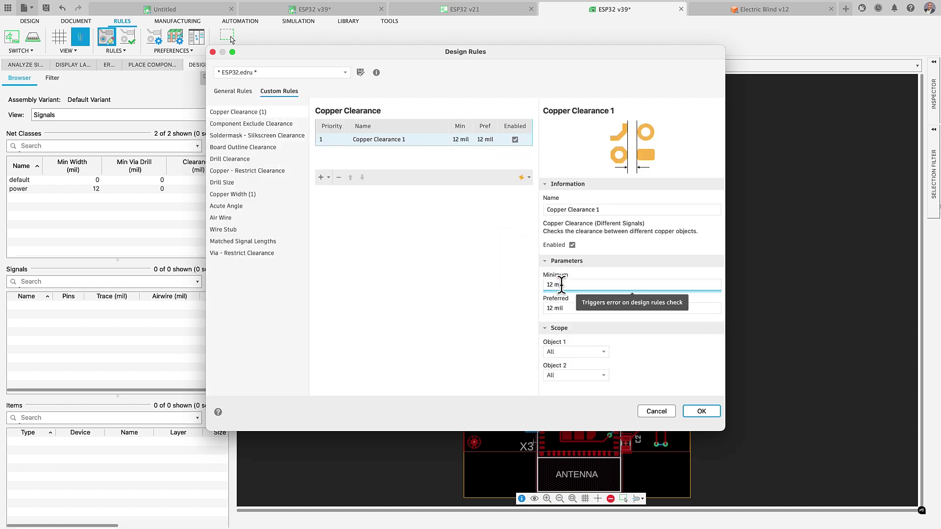
Step: Scope the rule's two objects to the RXD0 and V_NEOI2C signals
left_click(602, 352)
left_click_drag(630, 269, 625, 307)
scroll(612, 318, "down", 2)
left_click(599, 327)
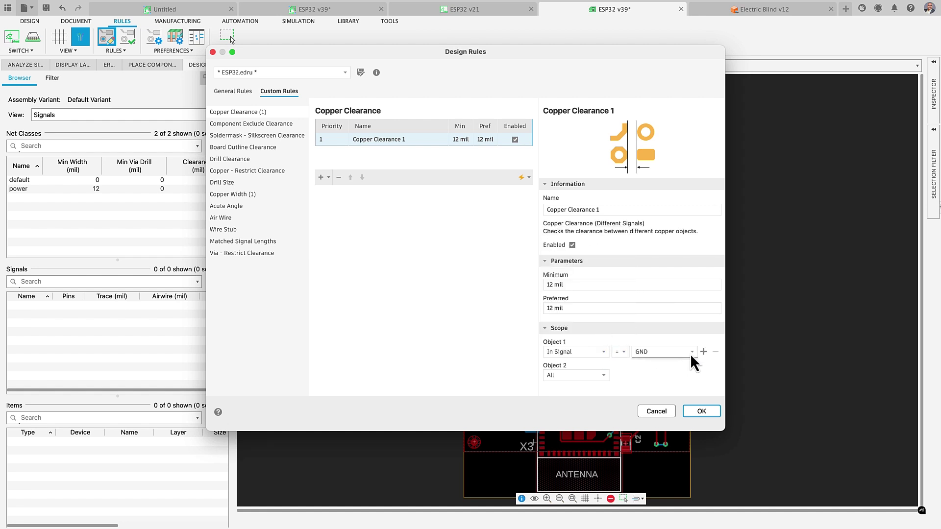
left_click(690, 353)
left_click(650, 303)
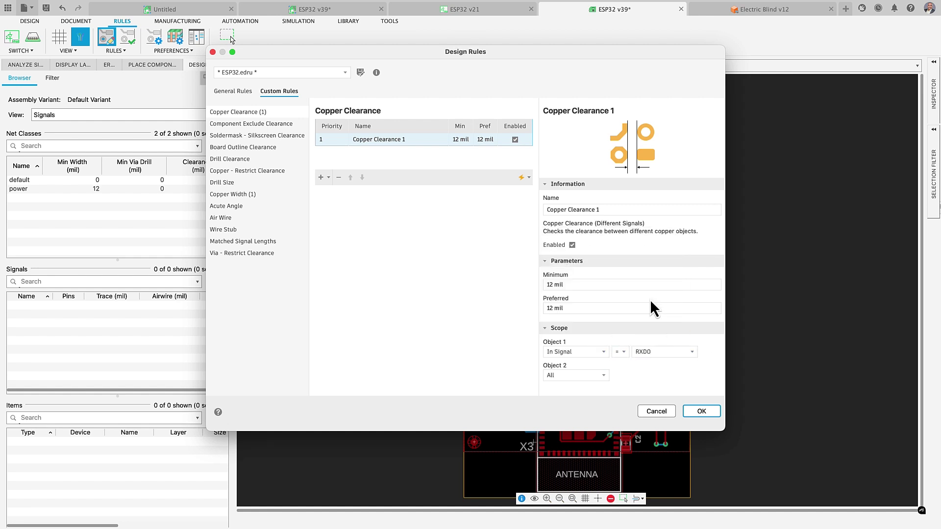
left_click(604, 375)
left_click_drag(628, 281, 628, 337)
left_click(589, 354)
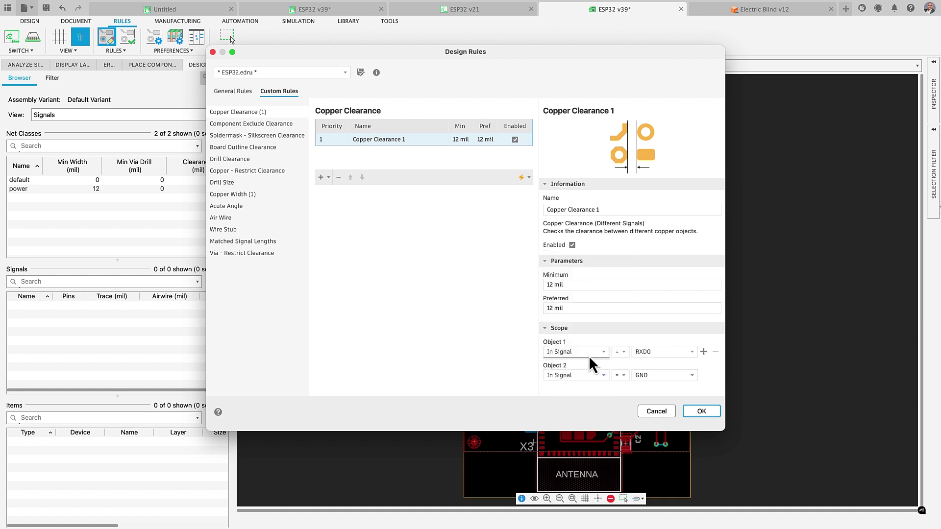
left_click(691, 377)
left_click_drag(676, 260, 672, 358)
left_click(661, 354)
Step: Restrict the rule to the Top signal layer and apply it
left_click(703, 376)
left_click(607, 389)
scroll(618, 313, "down", 5)
scroll(622, 348, "down", 5)
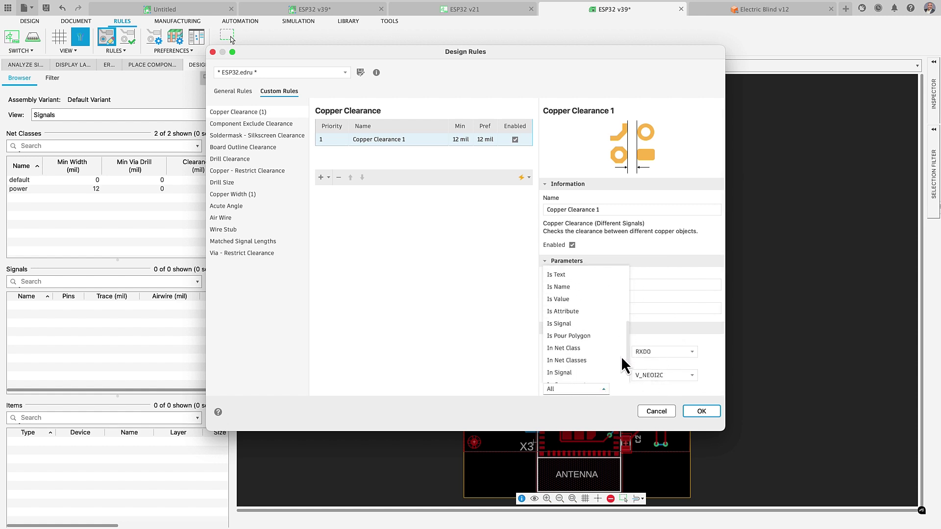
left_click(622, 367)
left_click(692, 390)
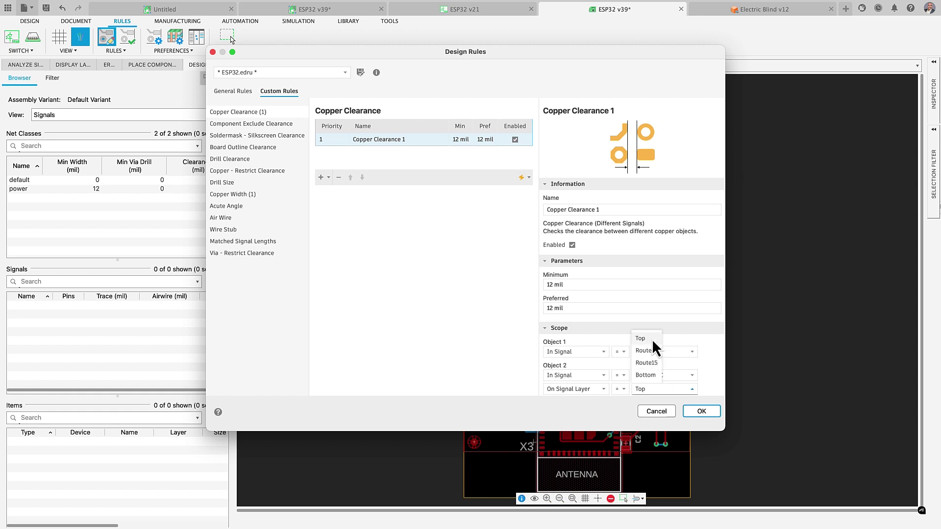
left_click(651, 343)
left_click(702, 412)
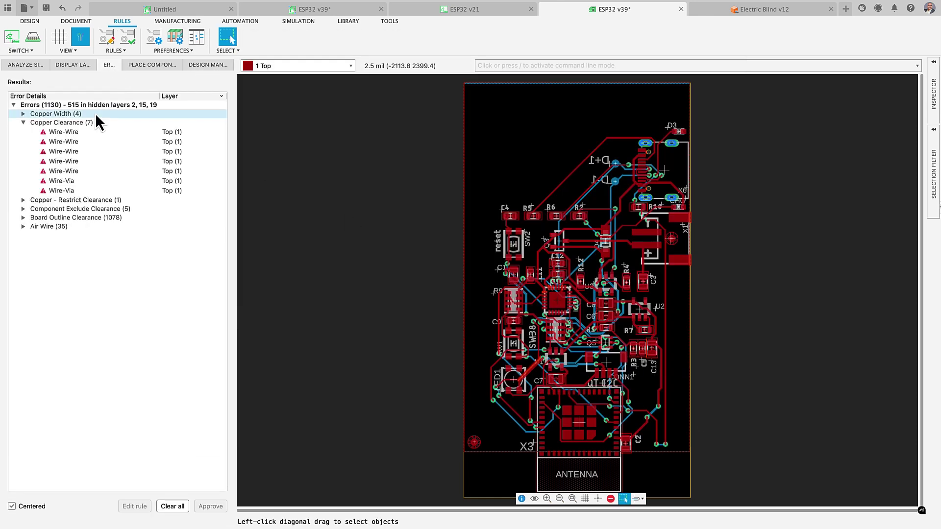
Step: Inspect the Wire-Wire and Wire-Via clearance errors and reopen the rule behind one
left_click(76, 132)
left_click(75, 142)
left_click(71, 181)
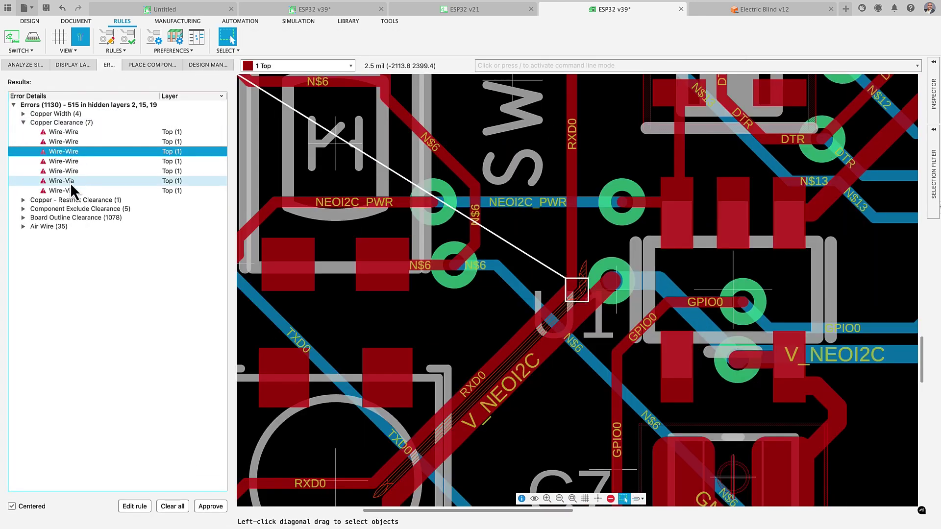
left_click(135, 507)
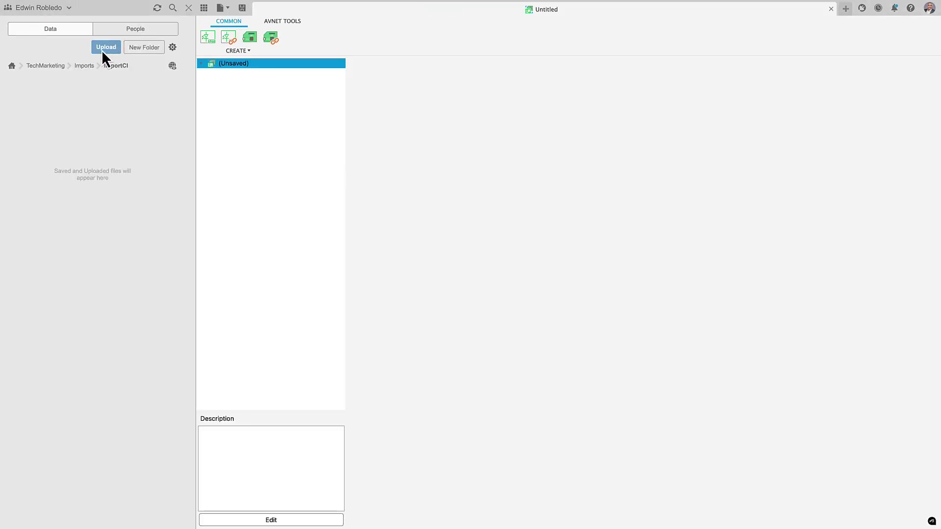
Step: Upload ciaa_acc.kicad_pro from local KiCad files into ImportCI, grouped as an electronics design
left_click(105, 49)
left_click(327, 268)
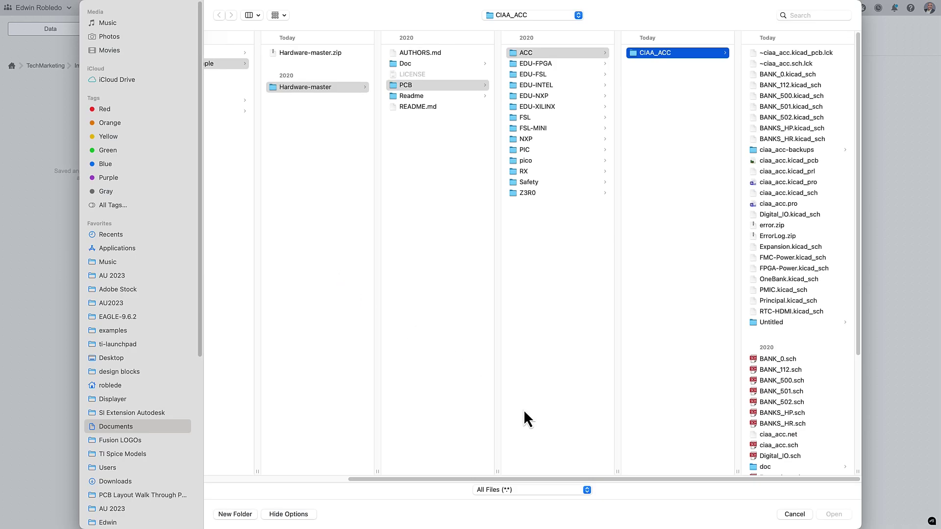
left_click(587, 491)
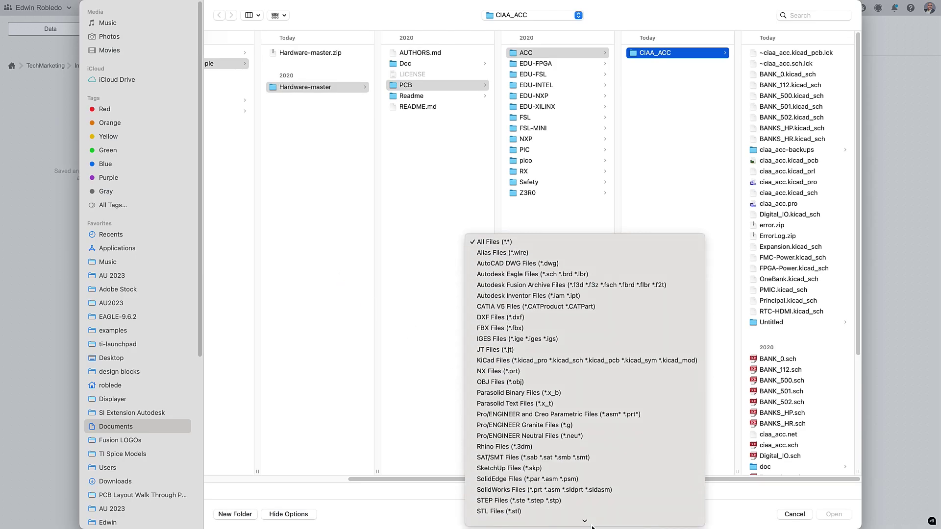
left_click(561, 347)
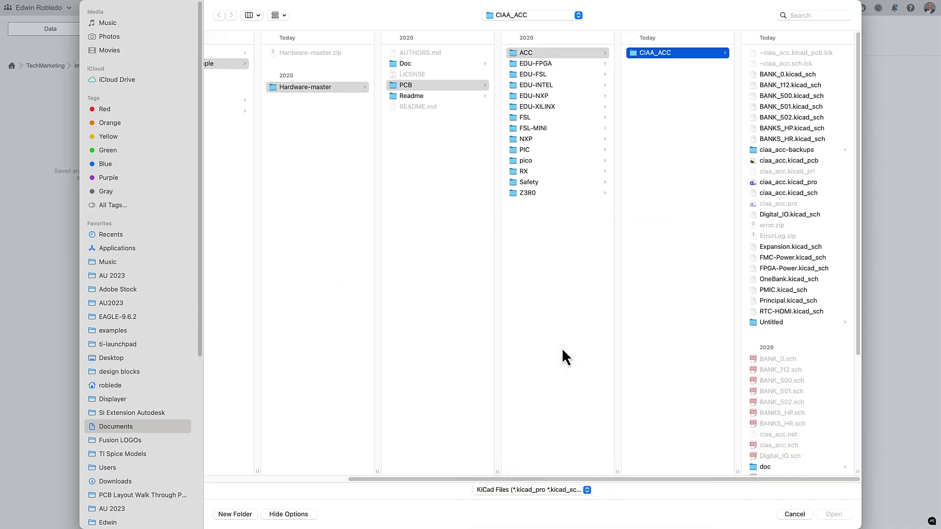
left_click(781, 183)
left_click(835, 515)
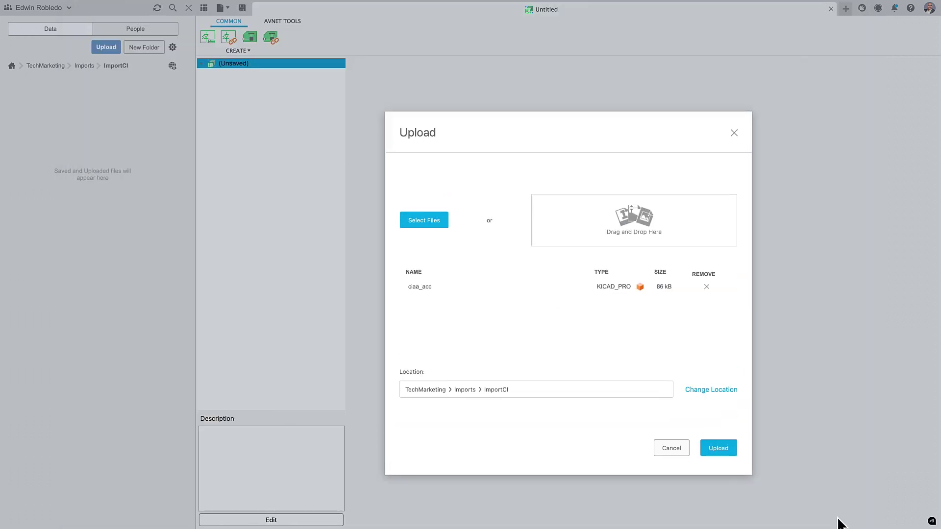
left_click(724, 449)
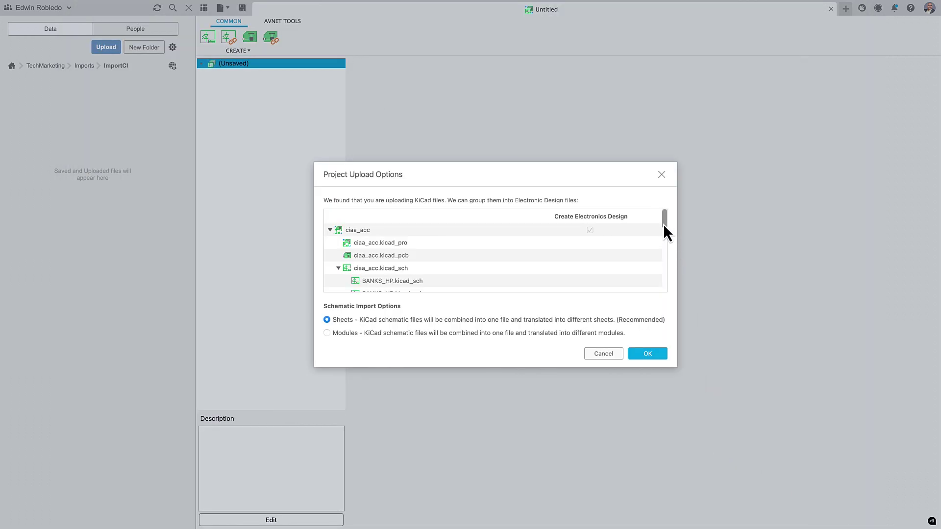
left_click_drag(664, 219, 659, 258)
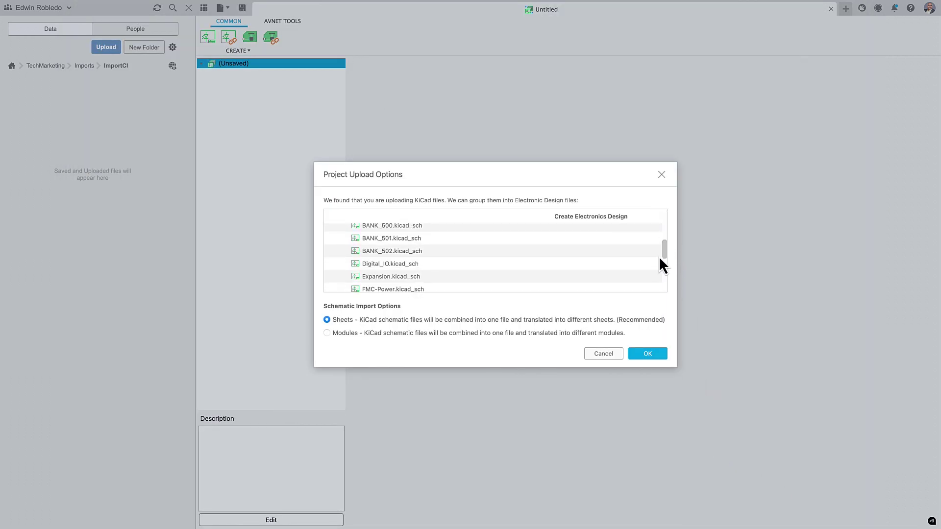
left_click(649, 356)
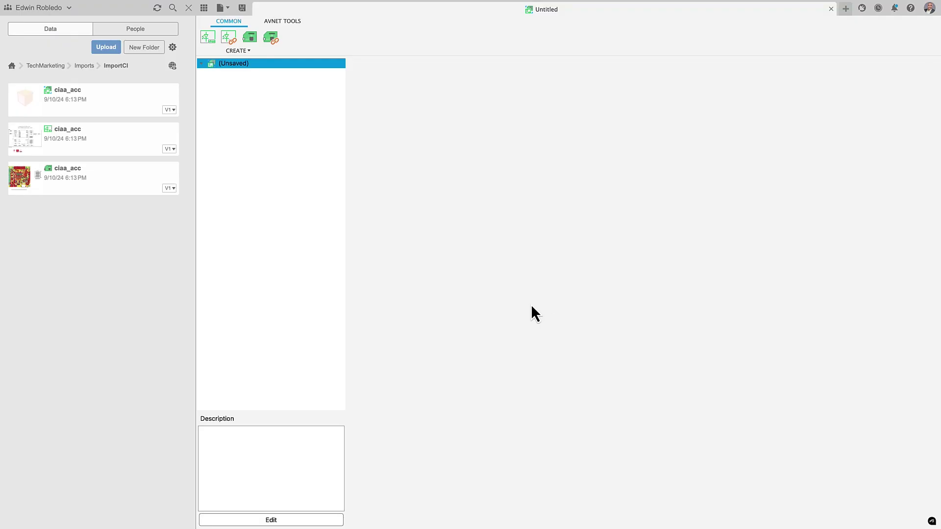
Step: Open the imported ciaa_acc design and view its hierarchical schematic sheet
double_click(111, 100)
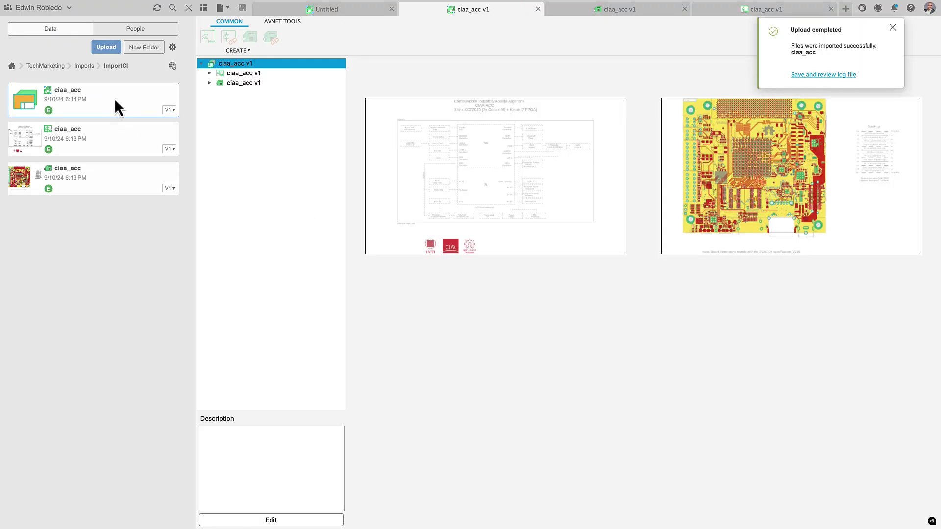
left_click(892, 28)
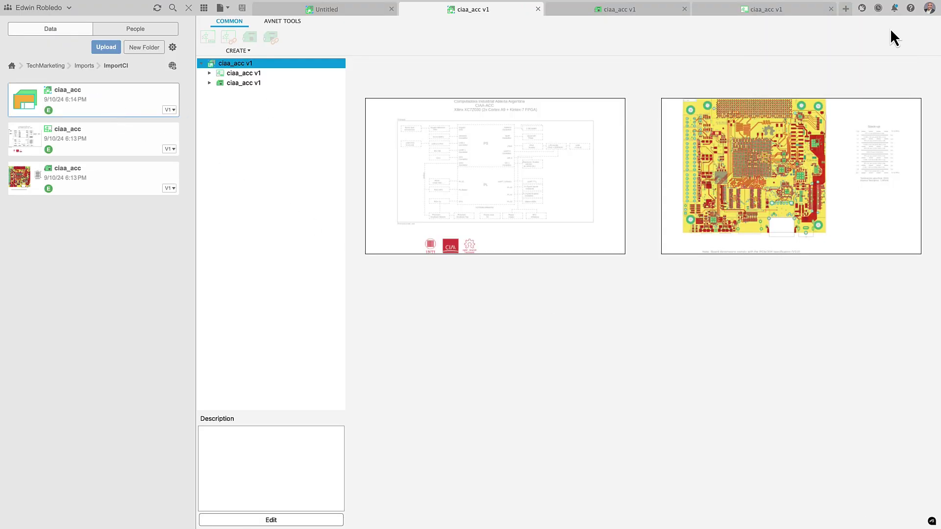
left_click(736, 11)
left_click(326, 193)
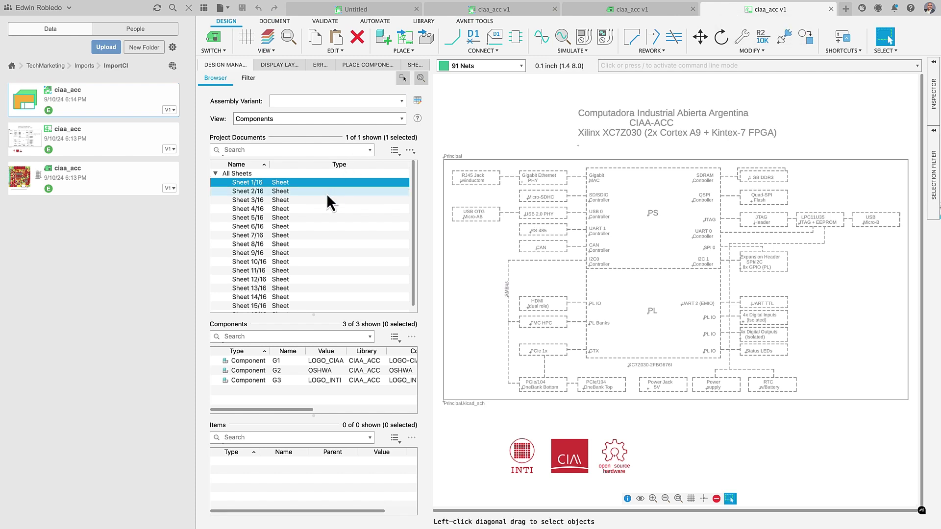
Step: Hide the data panel, switch to the PCB layout, and hide all polygon pour fills
left_click(203, 8)
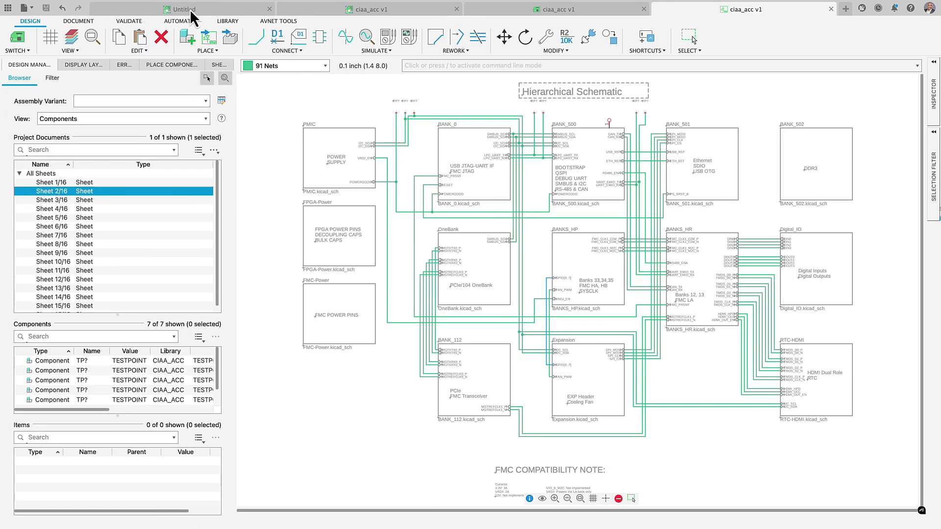
left_click(18, 39)
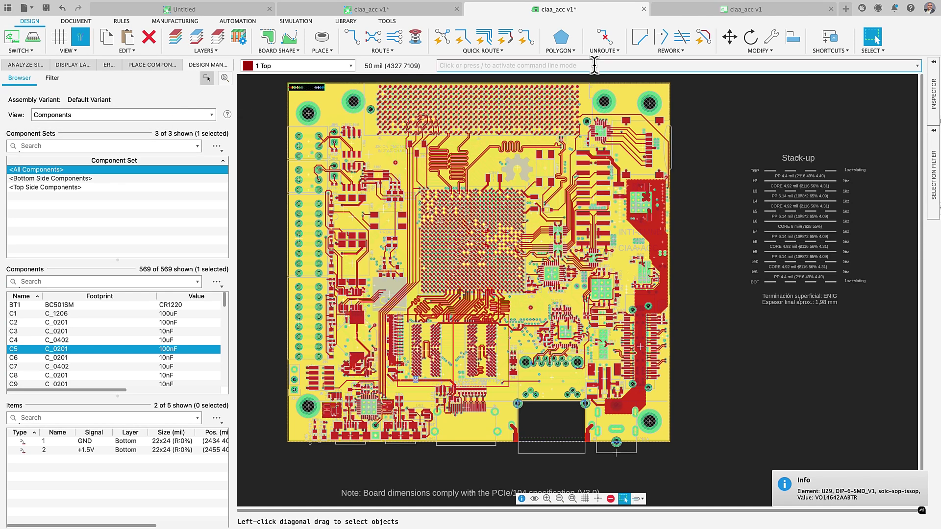
left_click(573, 51)
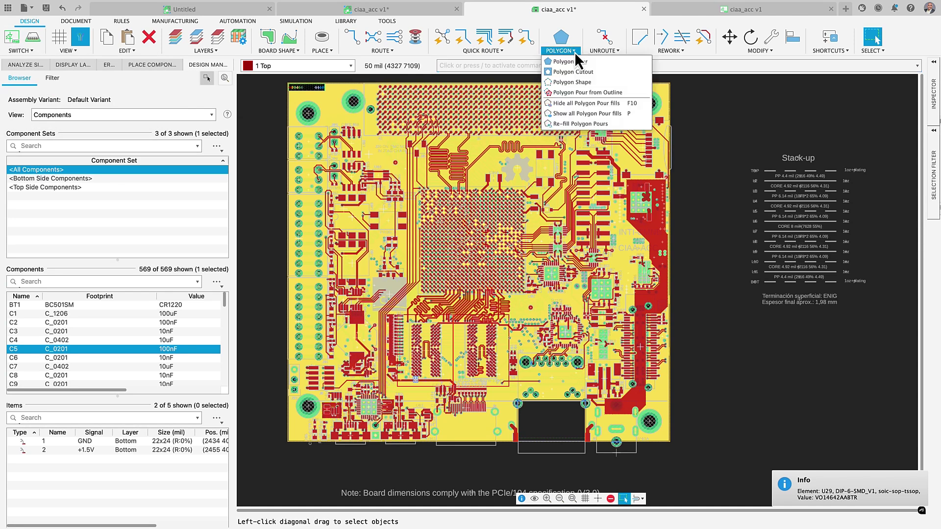
left_click(577, 106)
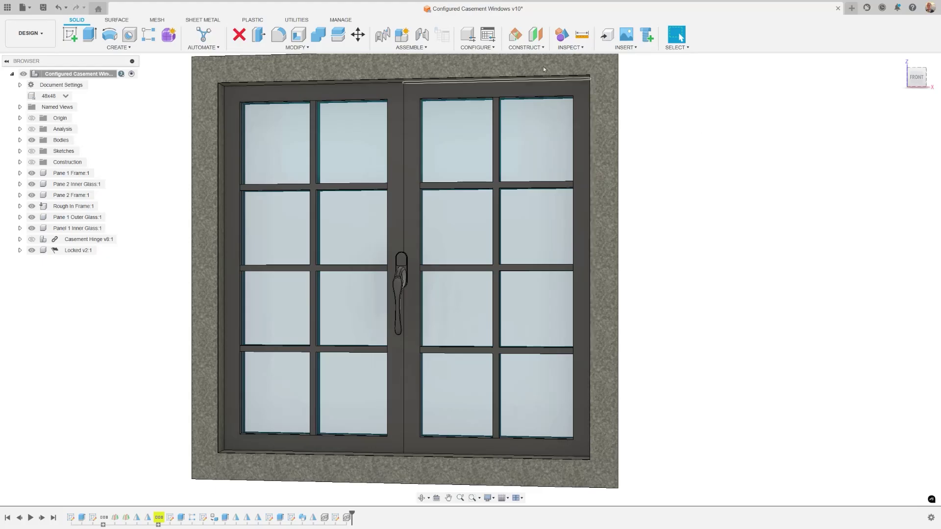
Step: Export the casement window parameters, replacing the existing file, and close the parameter list
left_click(325, 46)
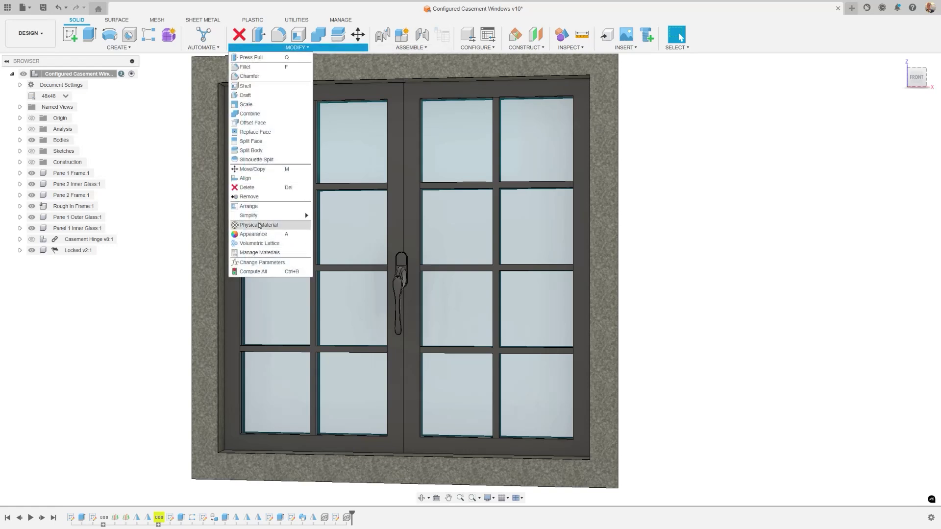
left_click(261, 262)
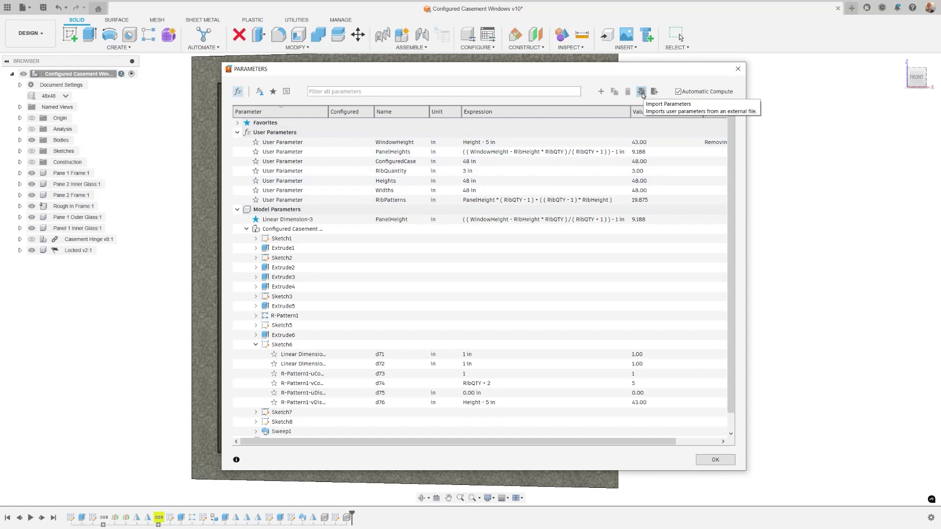
left_click(654, 92)
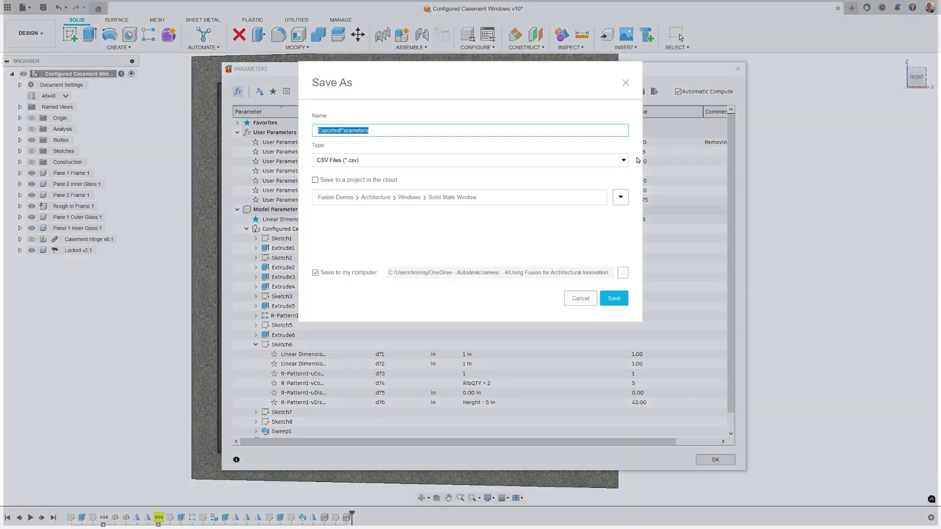
left_click(614, 298)
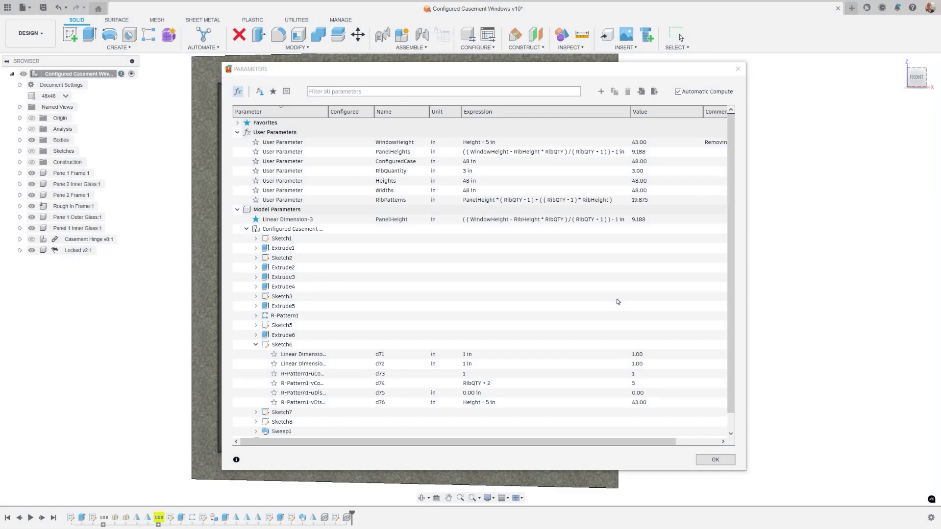
left_click(503, 270)
left_click(737, 68)
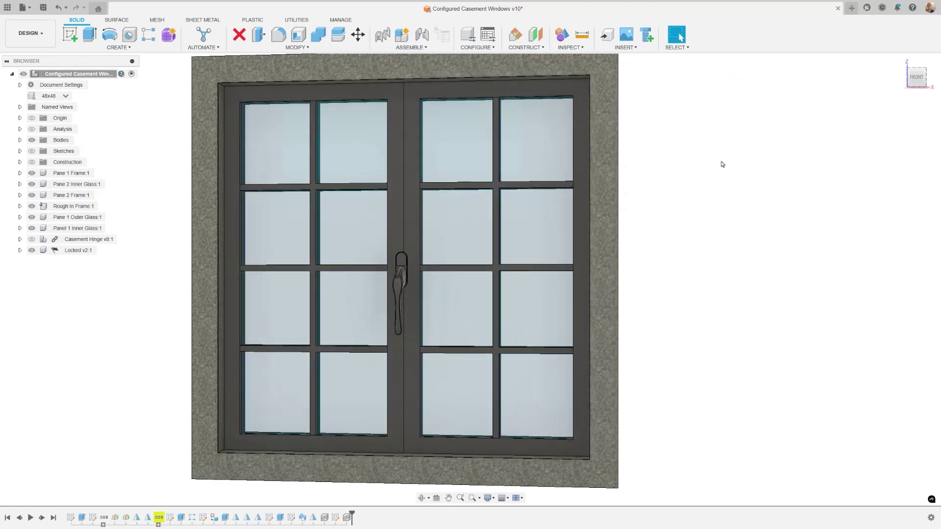
key("ctrl+n")
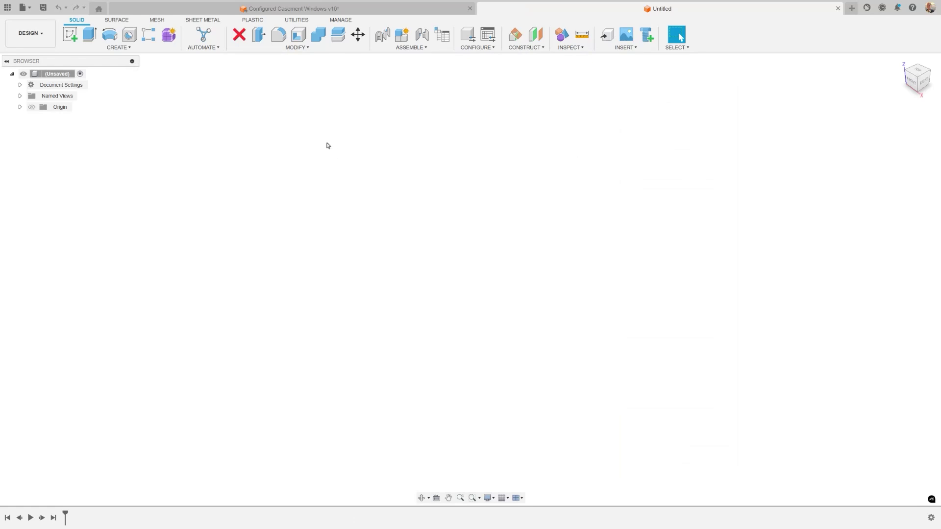
Step: Import the user parameters from ExportedParameters.csv on the computer into the new design
left_click(294, 47)
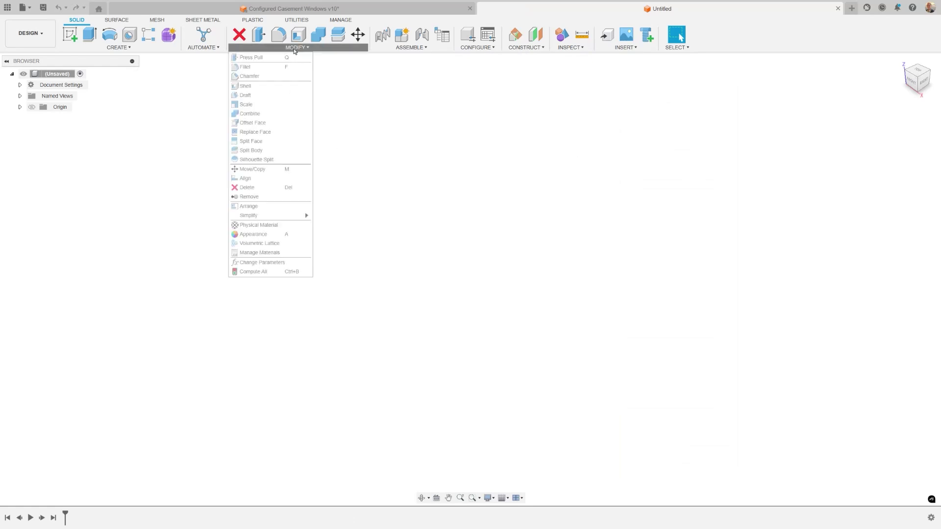
left_click(274, 263)
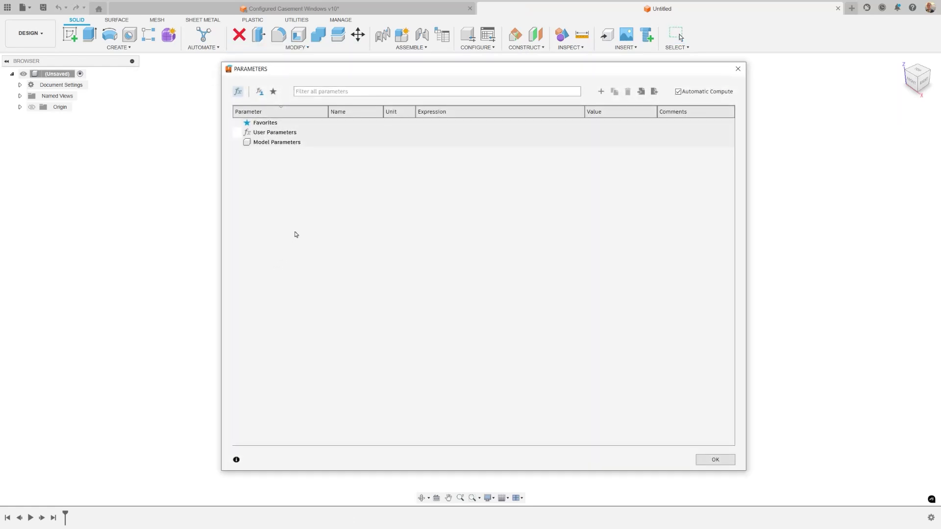
left_click(641, 91)
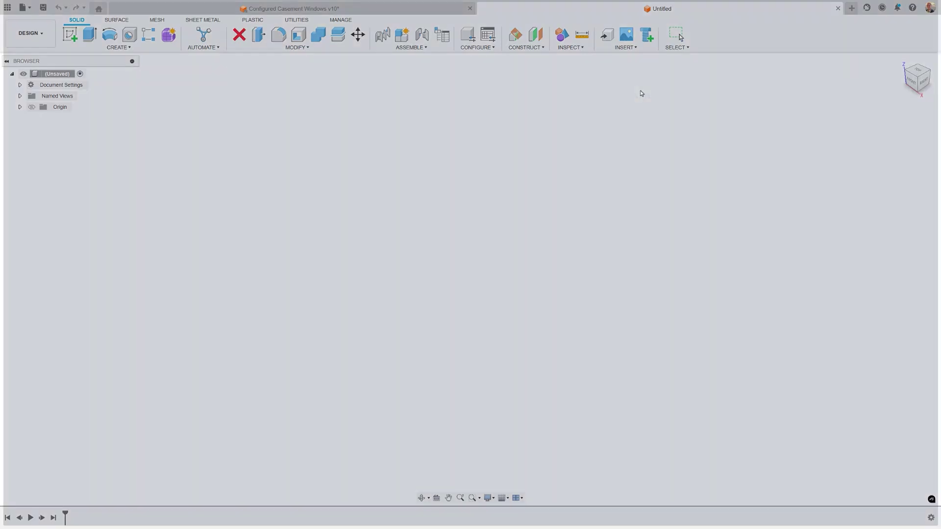
left_click(351, 357)
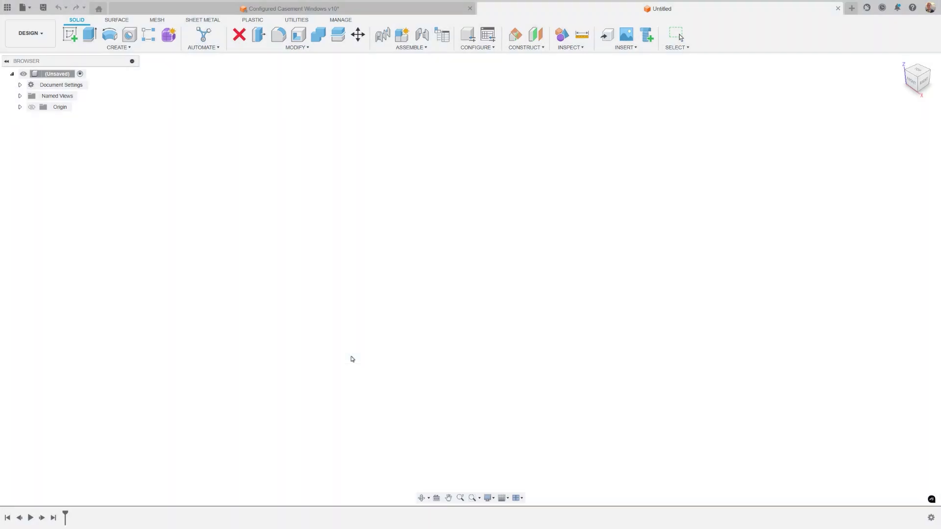
double_click(219, 74)
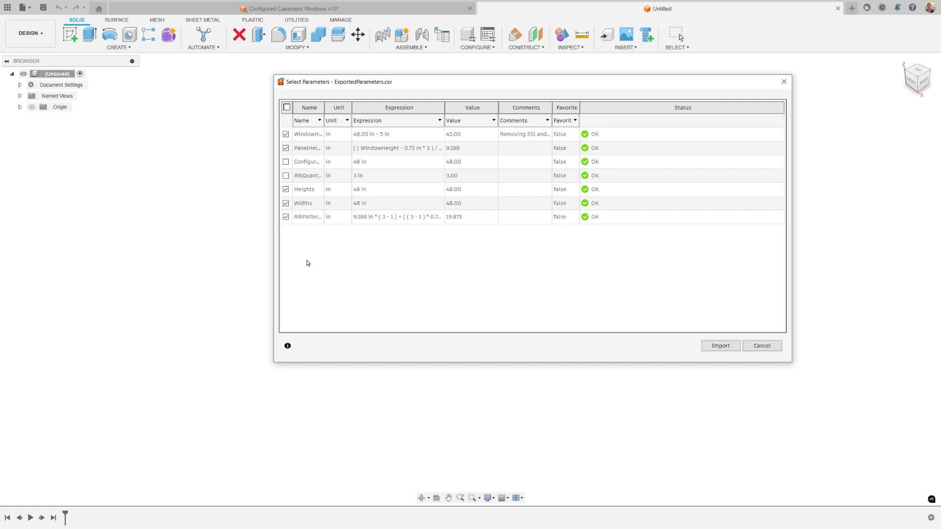
left_click(718, 344)
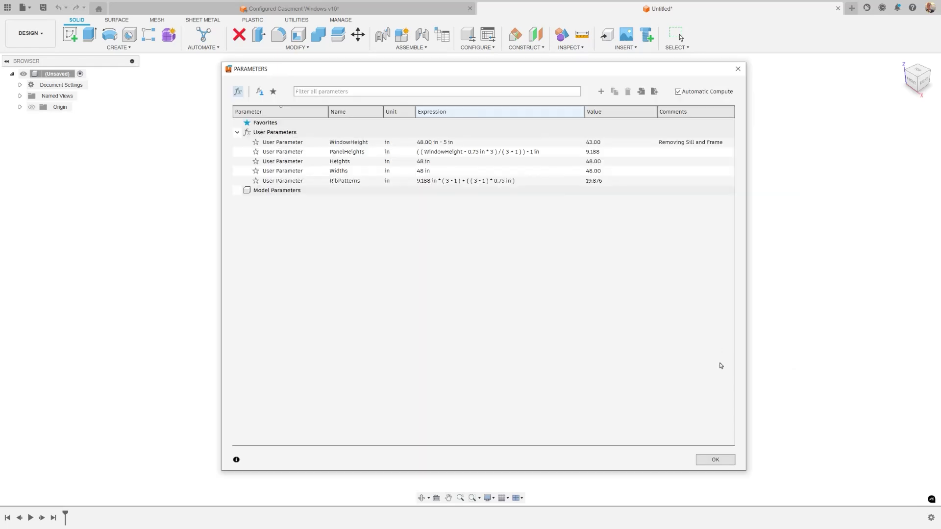
left_click(719, 459)
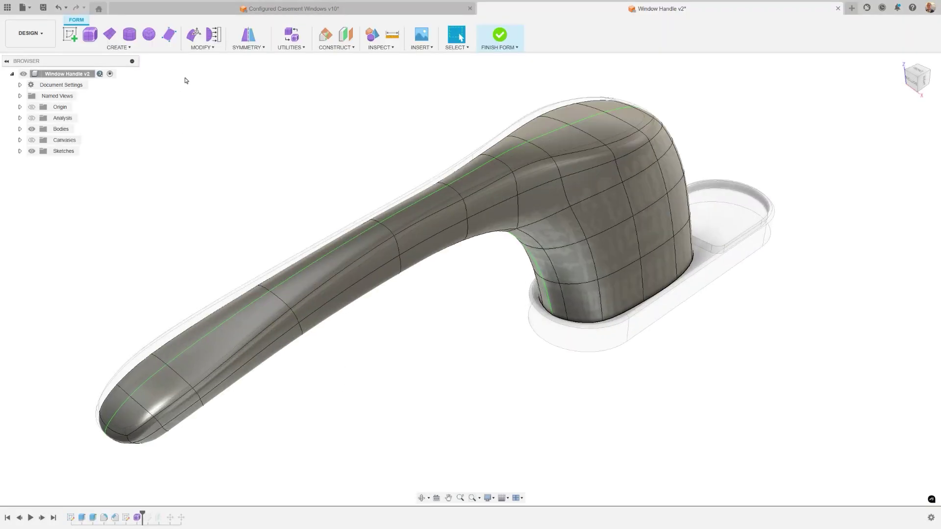
Step: Start a Bevel Edge and select the eleven ridge edges from the handle tip across the head
left_click(200, 48)
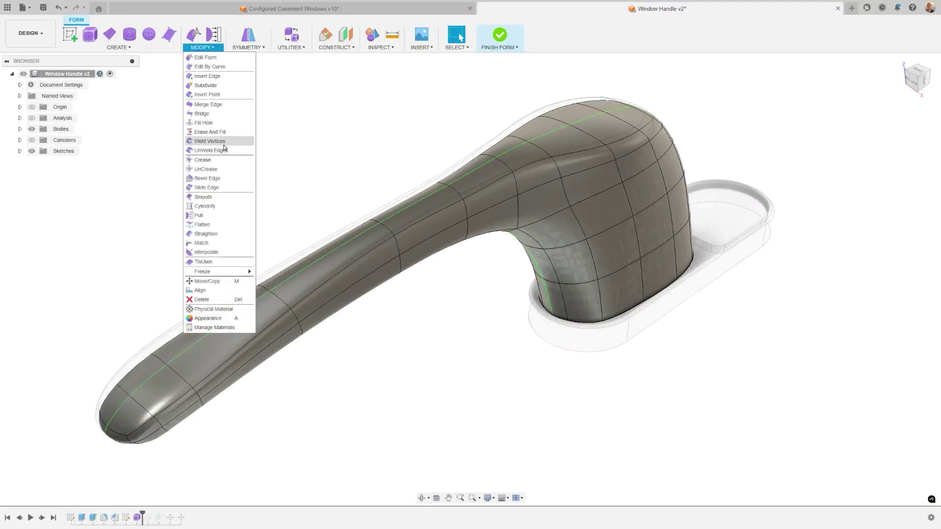
left_click(207, 178)
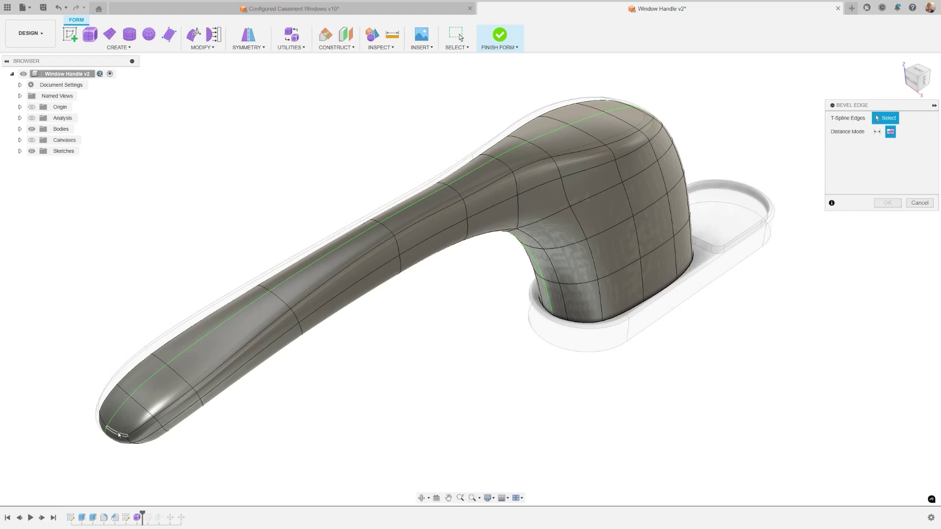
left_click(140, 432)
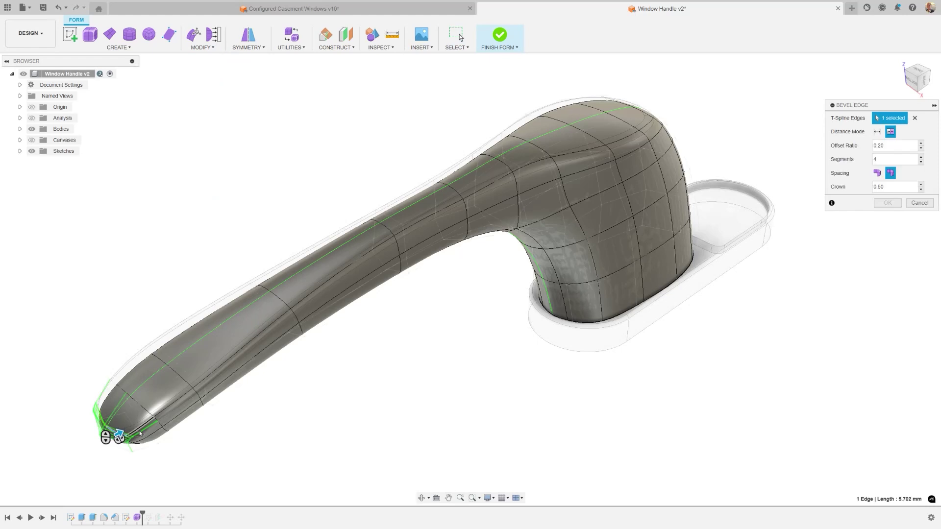
left_click(171, 402)
left_click(235, 355)
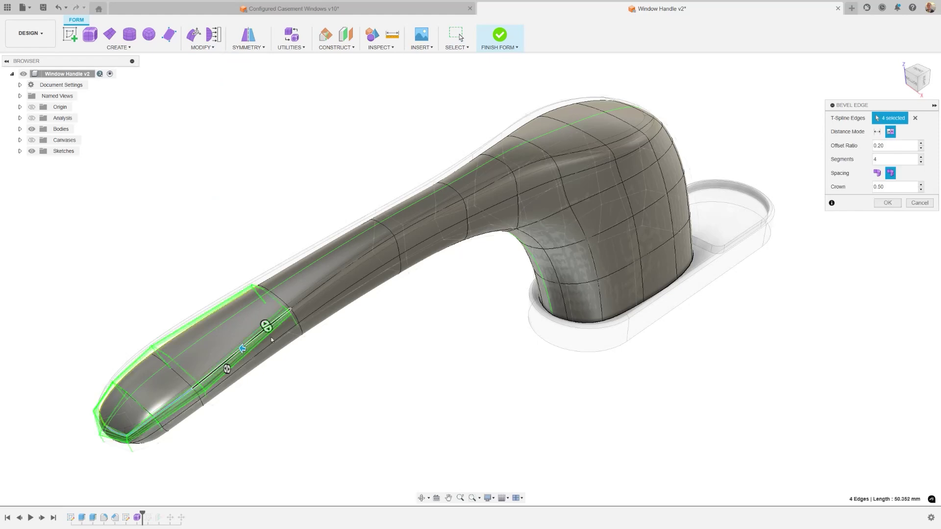
left_click(353, 260)
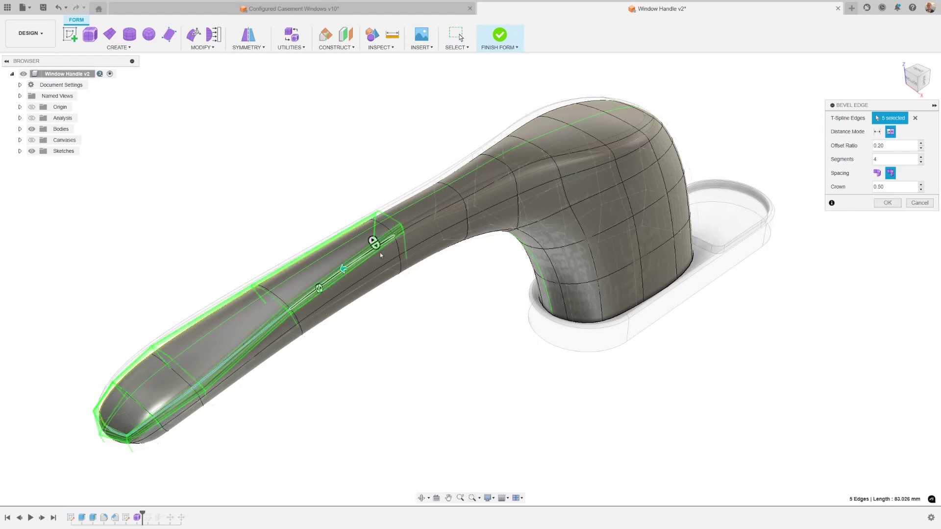
left_click(422, 220)
left_click(490, 183)
left_click(539, 153)
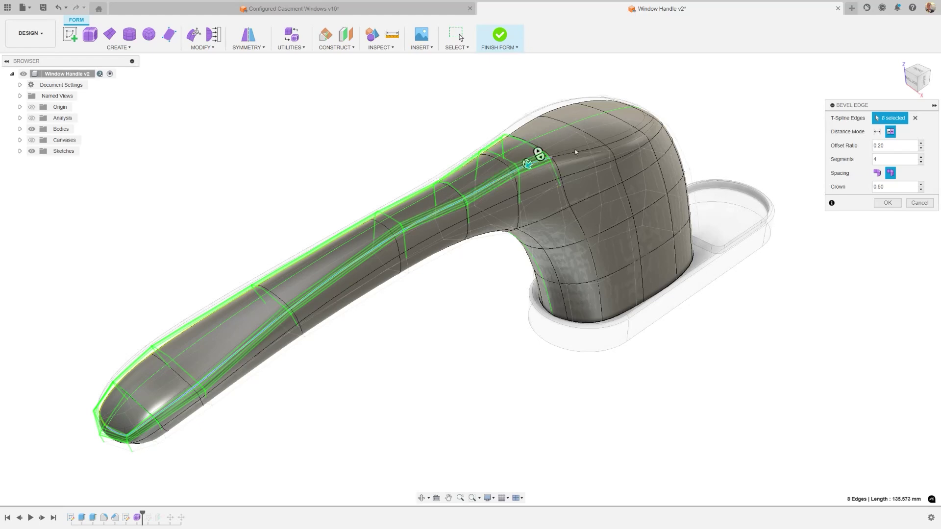
left_click(578, 152)
left_click(637, 133)
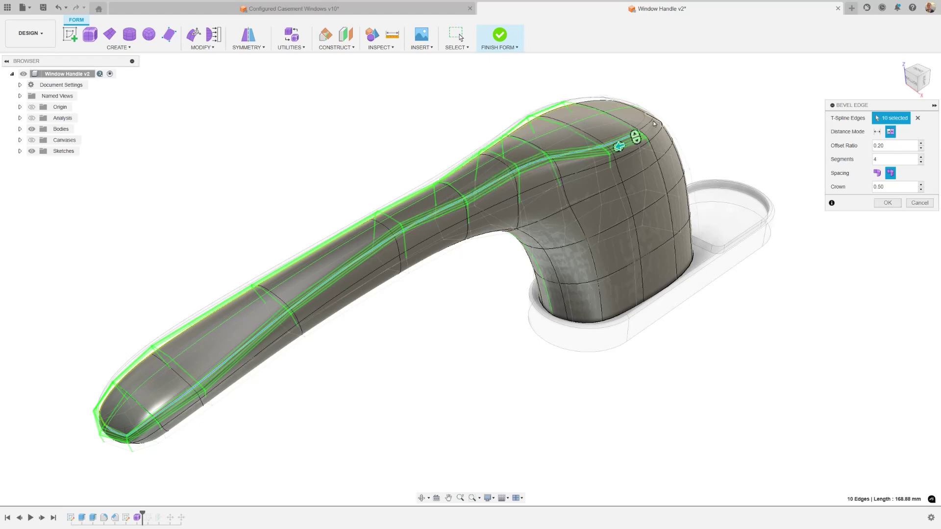
left_click(655, 123)
left_click(654, 123)
left_click(653, 124)
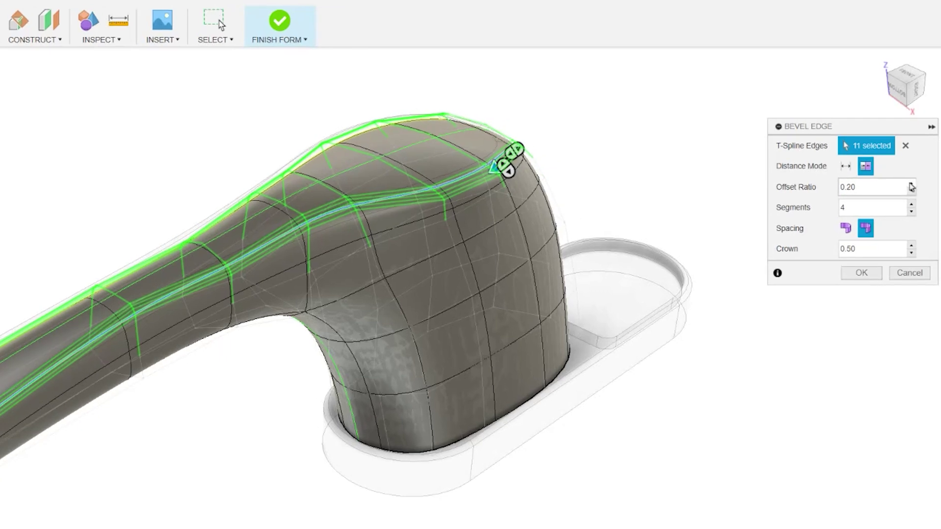
Step: Set offset ratio 0.25, 3 segments and crown 2.00, apply the bevel, and finish the form
left_click(911, 185)
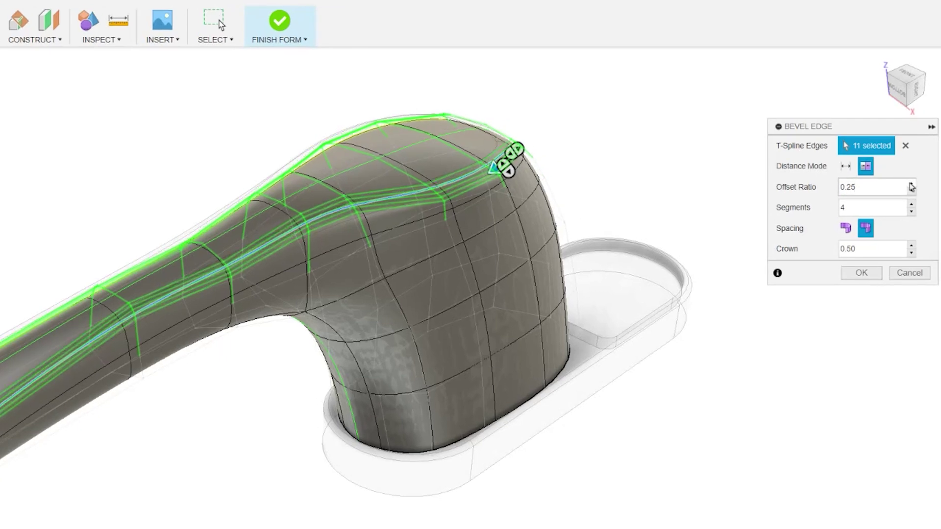
left_click(911, 212)
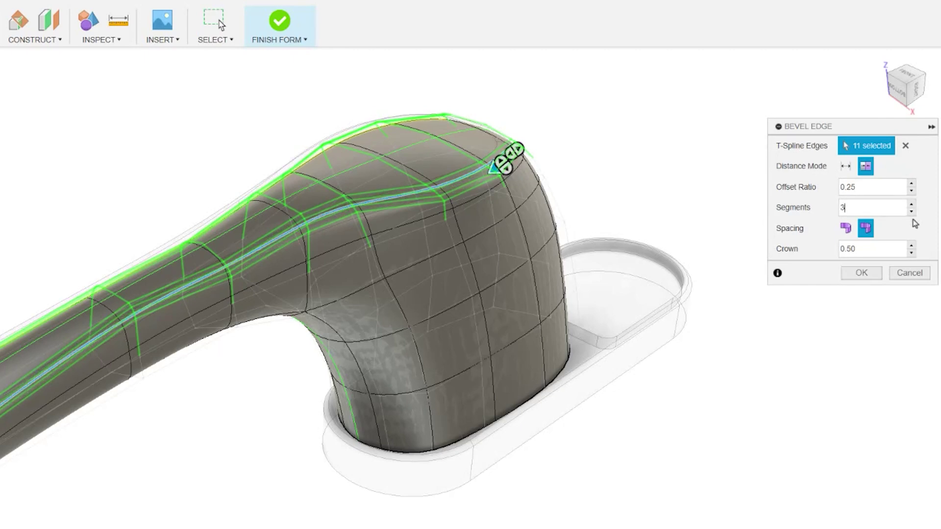
left_click(912, 247)
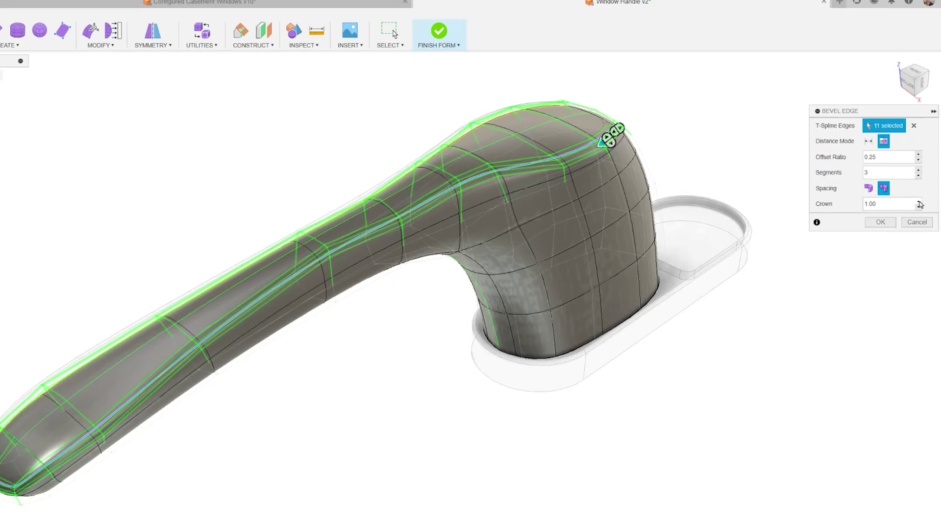
left_click(918, 201)
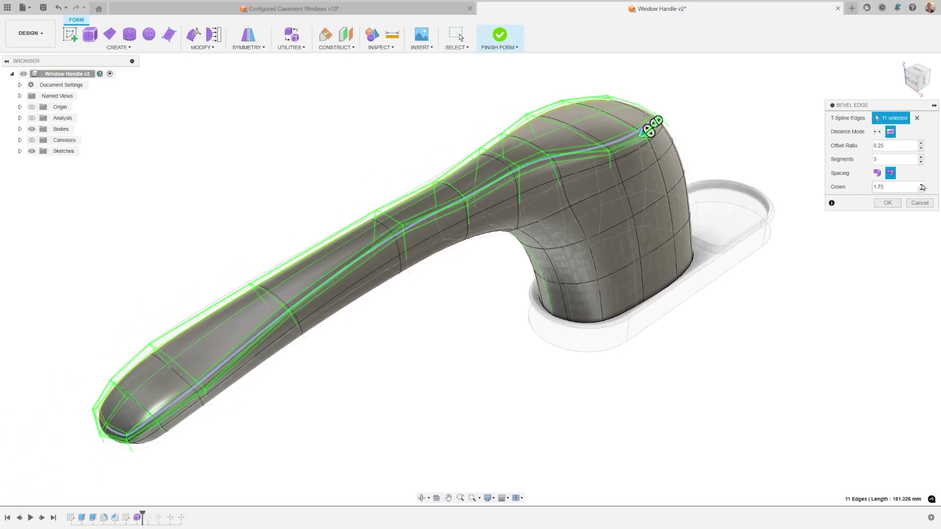
left_click(921, 185)
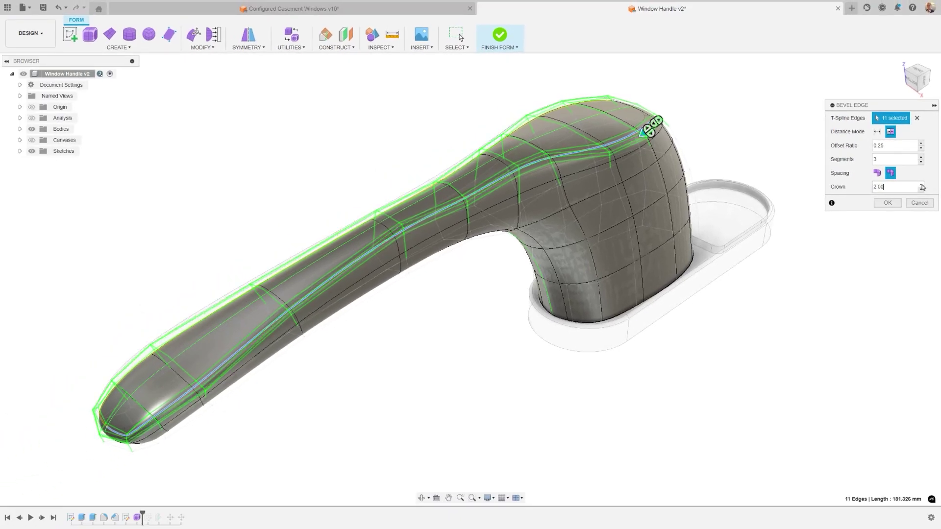
left_click(888, 202)
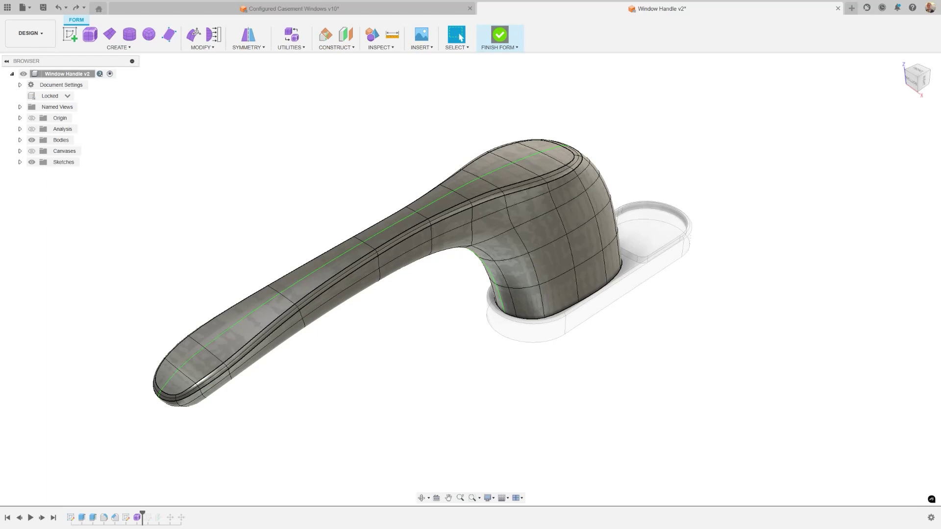
left_click(500, 35)
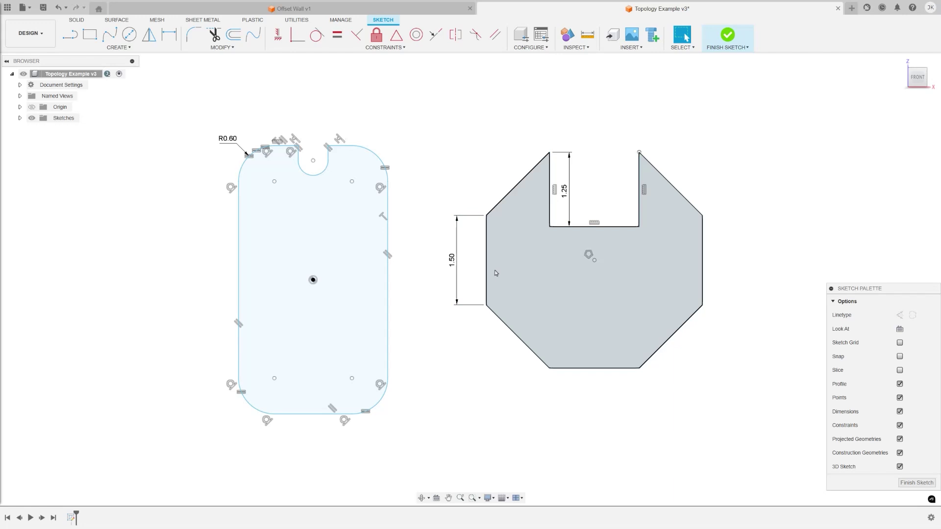
Step: Try offsetting the octagon outline outward, then inward without matching topology, and cancel
left_click(234, 35)
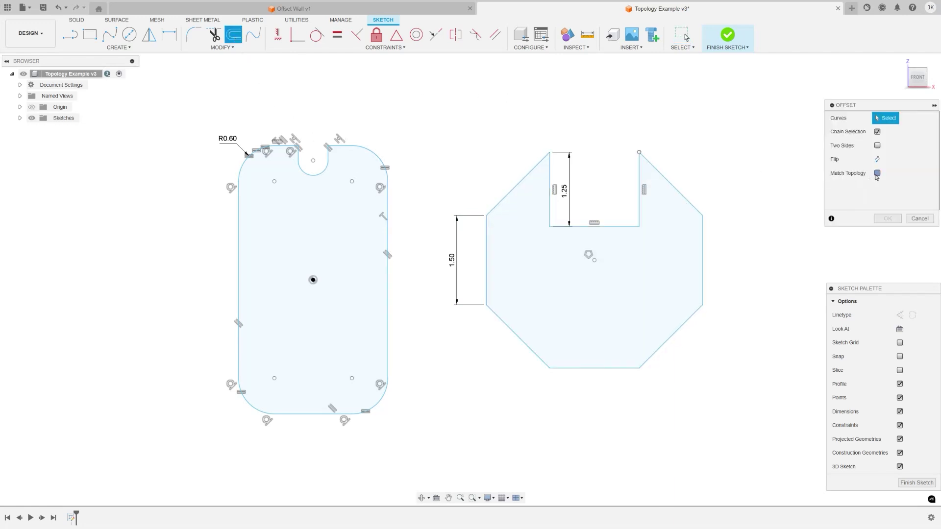
left_click(688, 195)
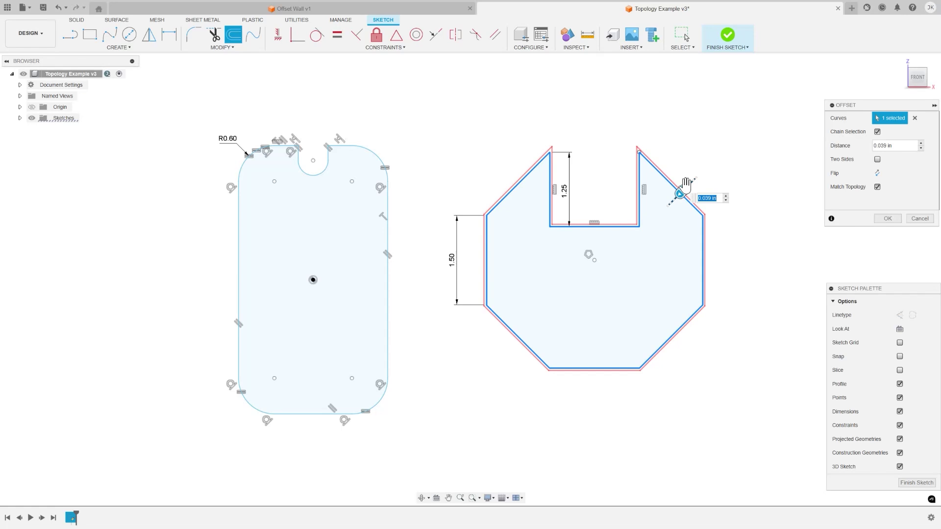
mouse_move(686, 189)
left_mouse_down()
mouse_move(720, 147)
mouse_move(698, 180)
mouse_move(638, 225)
mouse_move(668, 205)
mouse_move(645, 226)
mouse_move(648, 238)
mouse_move(658, 216)
left_mouse_up()
left_click(877, 186)
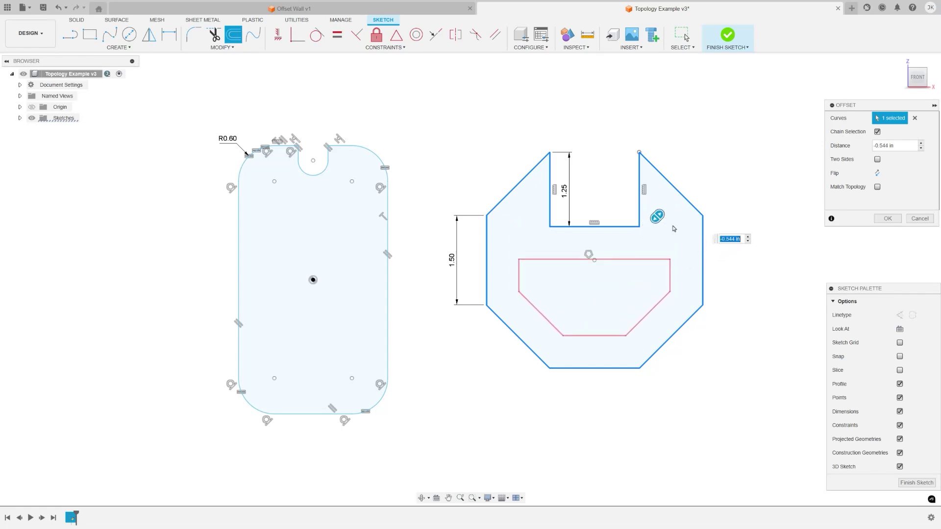
key("Escape")
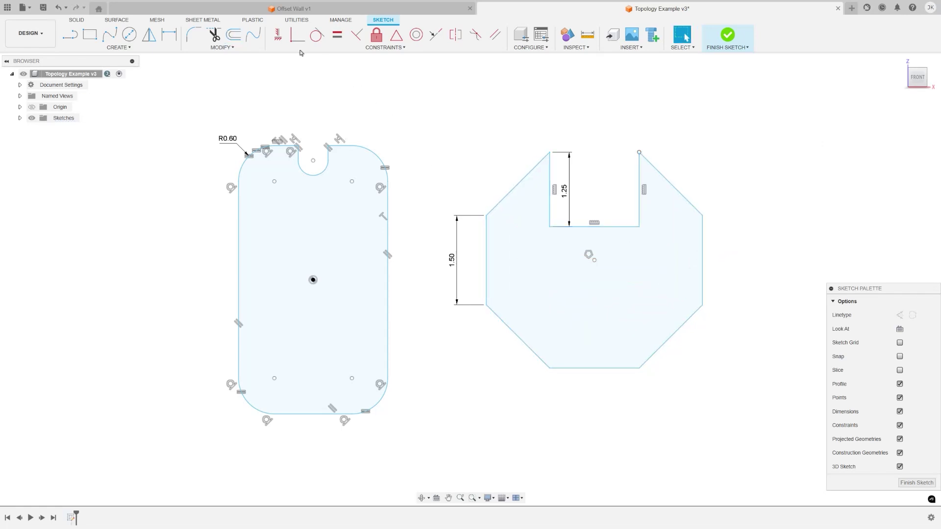
Step: Try a 0.13 in outward rectangle offset with matching topology, cancel, and switch to Offset Wall v1
left_click(233, 34)
left_click(363, 146)
left_click_drag(363, 147, 374, 169)
left_click(877, 187)
key("Escape")
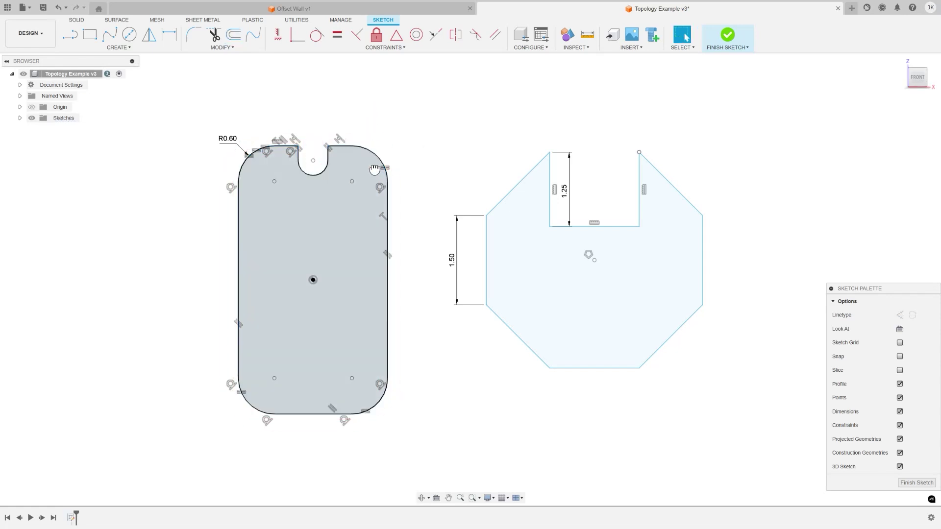
left_click(299, 9)
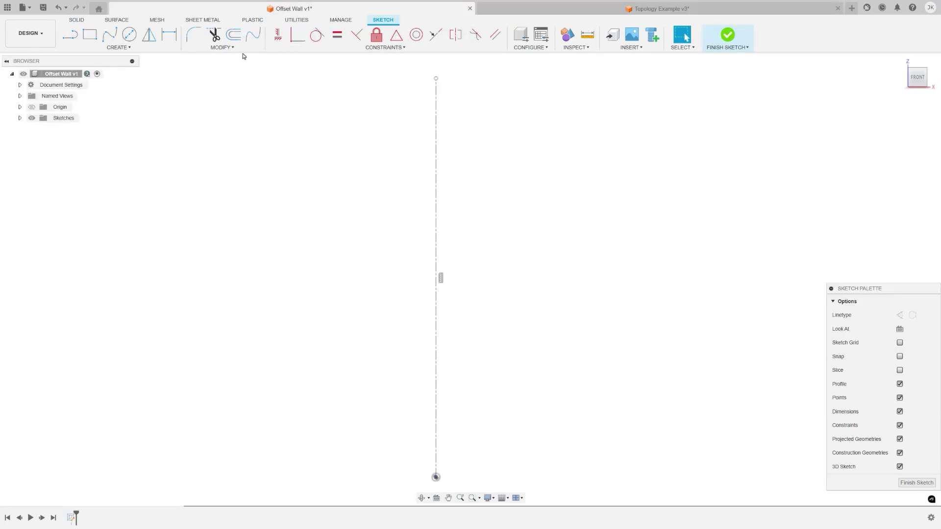
Step: Offset the vertical centre line to both sides by 1.75
left_click(233, 34)
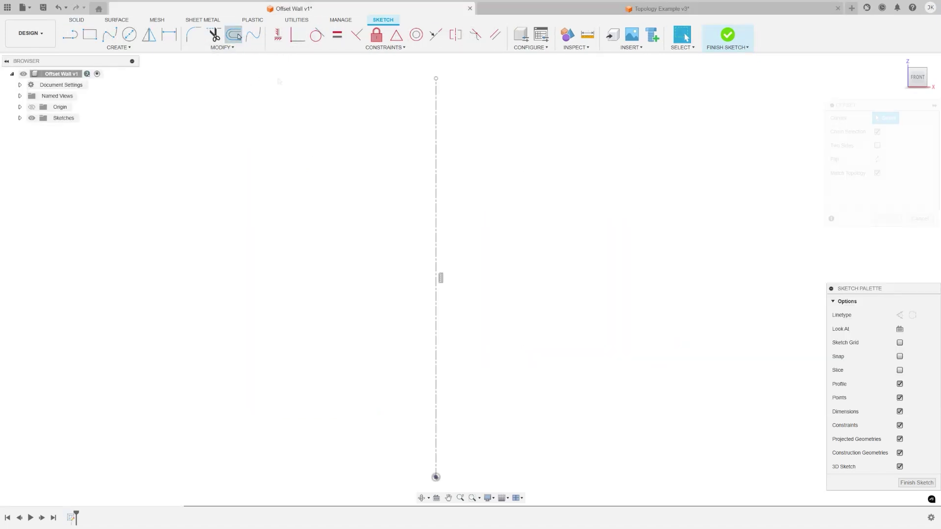
left_click(877, 146)
left_click(436, 165)
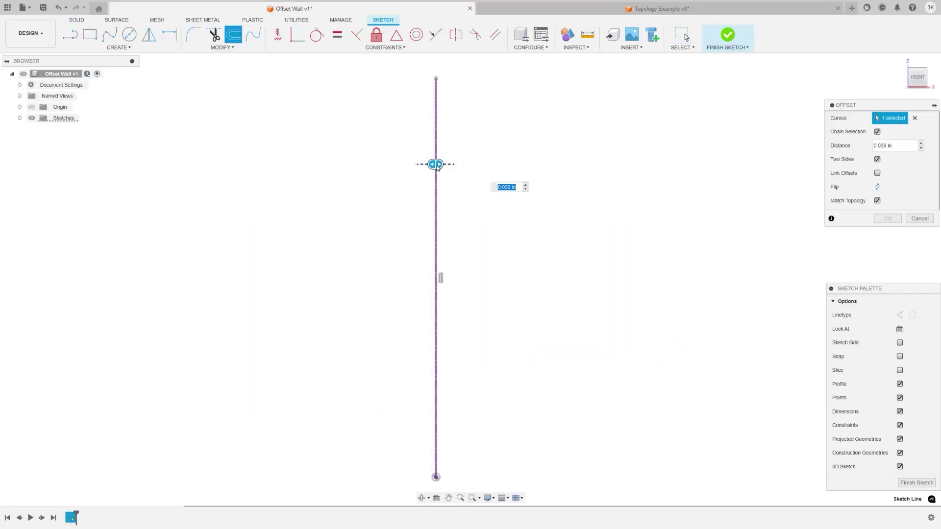
left_click_drag(437, 165, 454, 165)
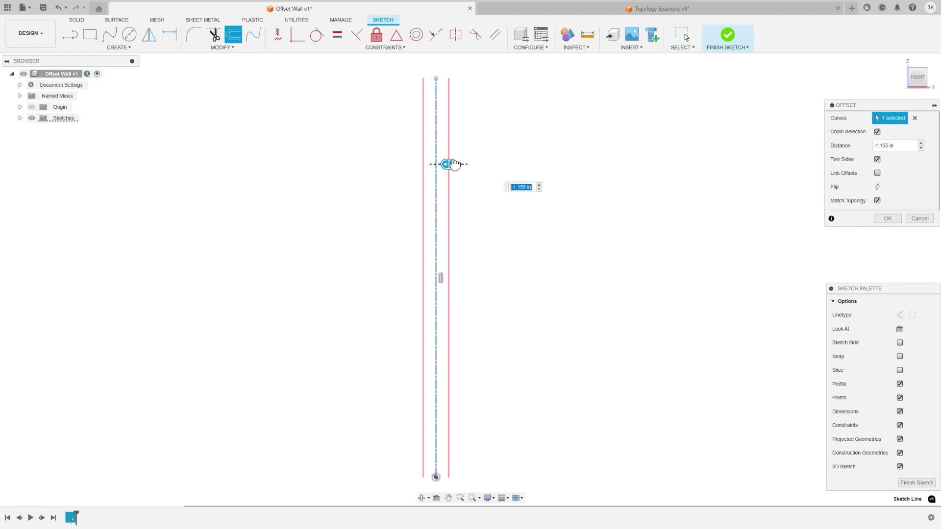
type("1.75")
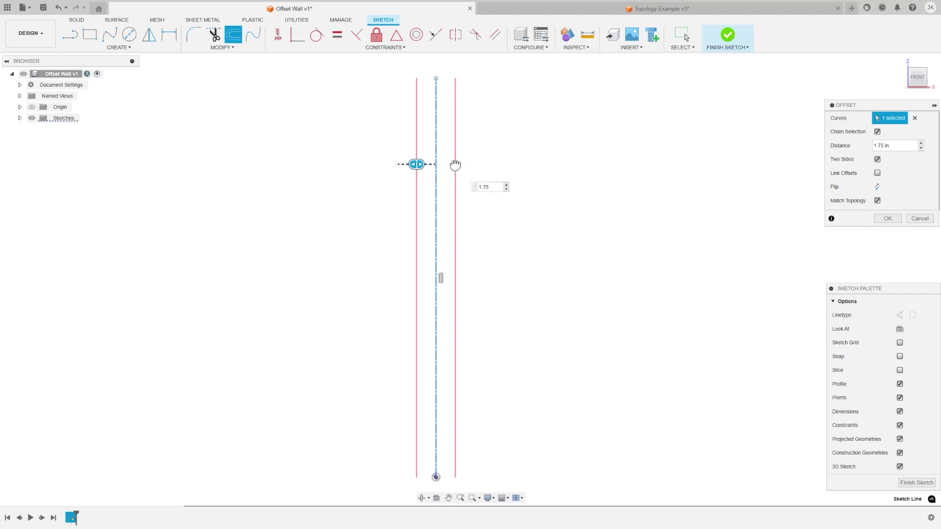
key("Return")
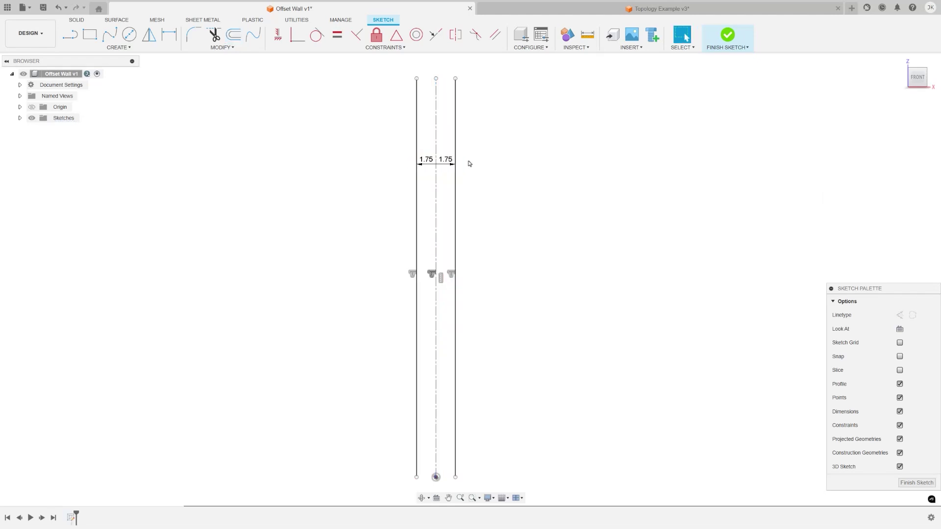
Step: Change the right-hand offset dimension from 1.75 to 2.00
double_click(447, 161)
key("BackSpace")
key("Return")
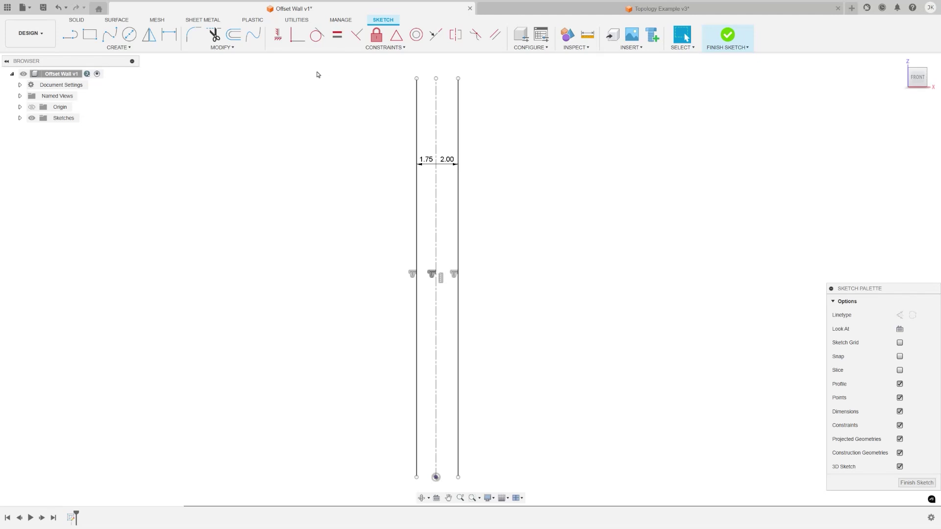
key("o")
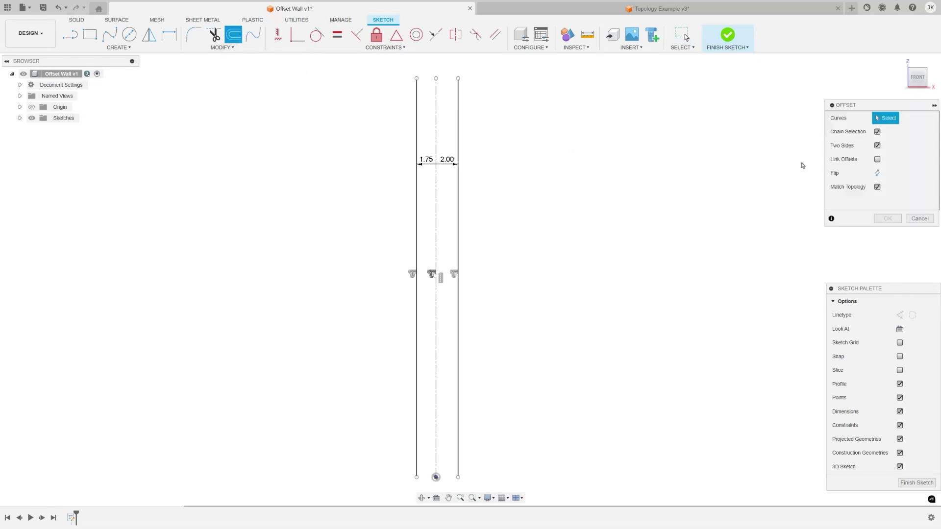
Step: Offset the left wall line one side by 19/32 in, then the new line by 0.125
left_click(877, 146)
left_click(416, 216)
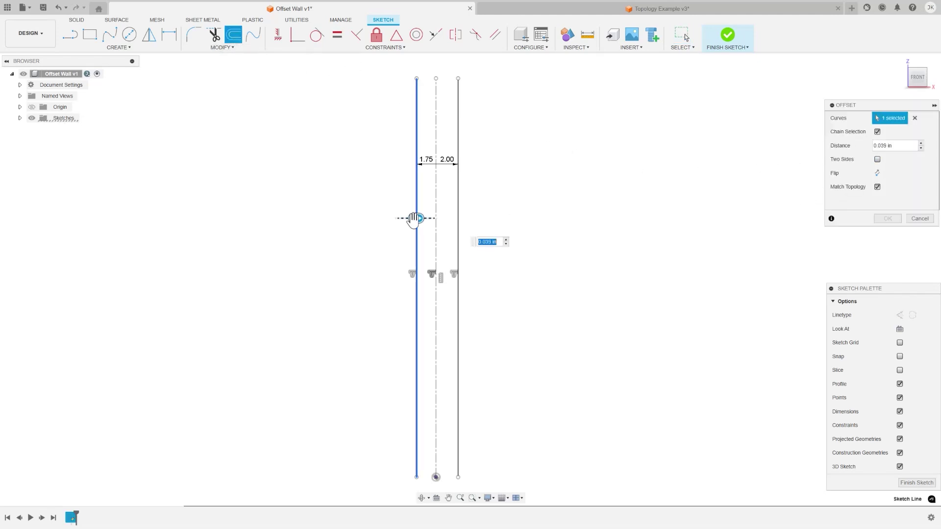
left_click_drag(416, 217, 401, 220)
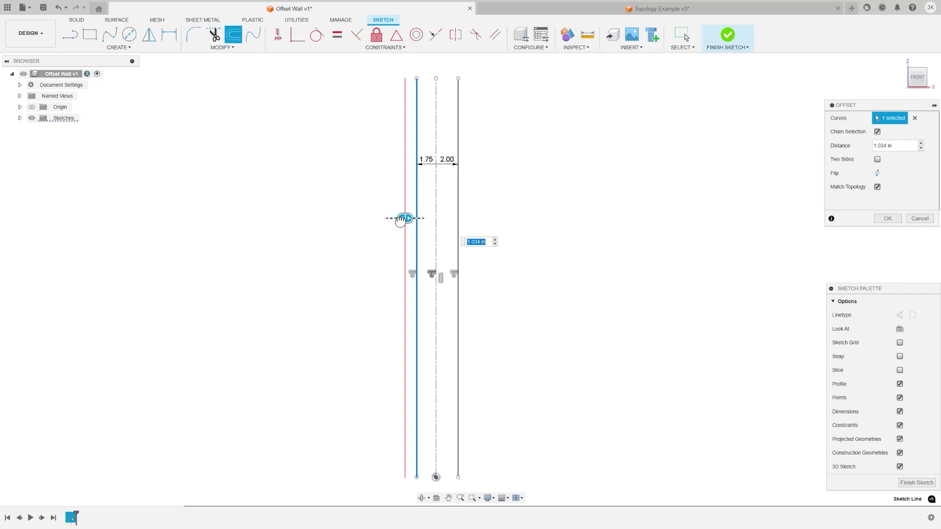
key("BackSpace")
type("19/32")
key("Return")
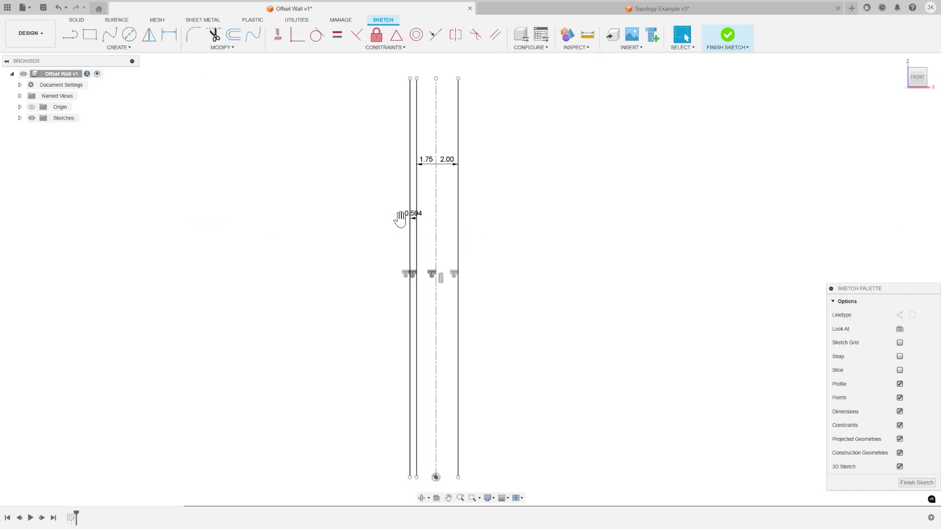
key("Return")
left_click(410, 238)
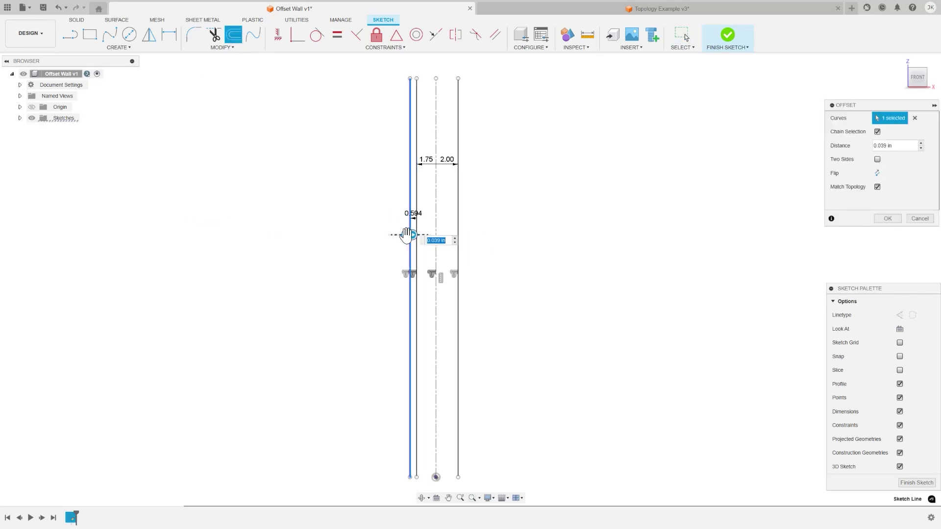
key("Return")
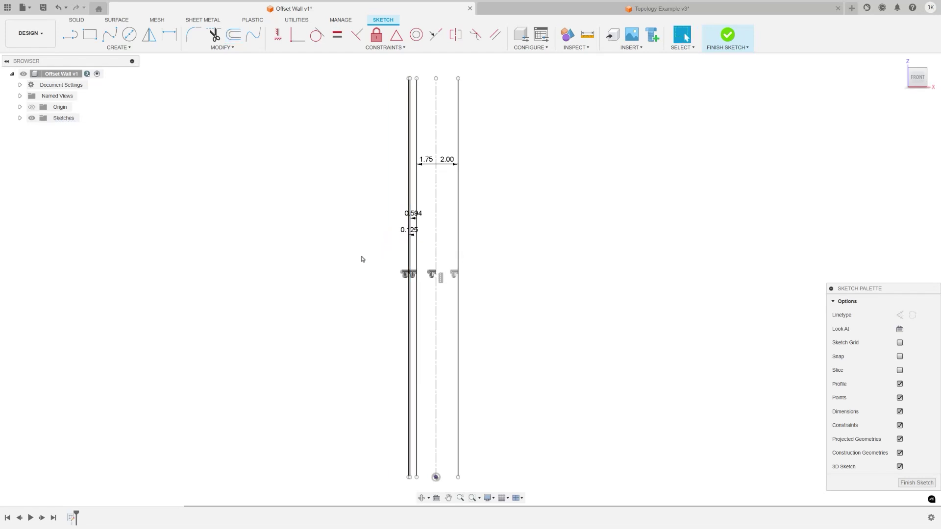
key("Return")
left_click(409, 248)
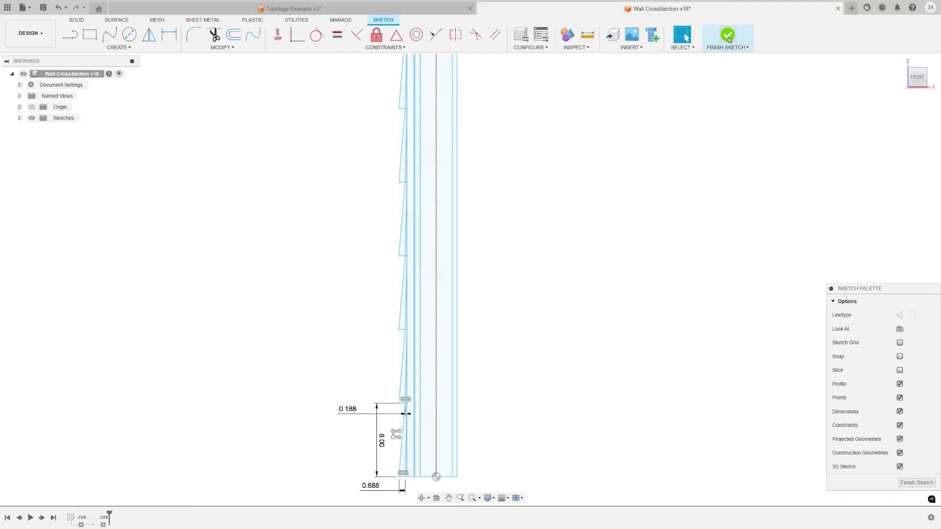
Step: Finish the sketch and toggle sketches, Wood Siding and Vapor Barrier visibility to inspect the layers
left_click(728, 36)
left_click(32, 129)
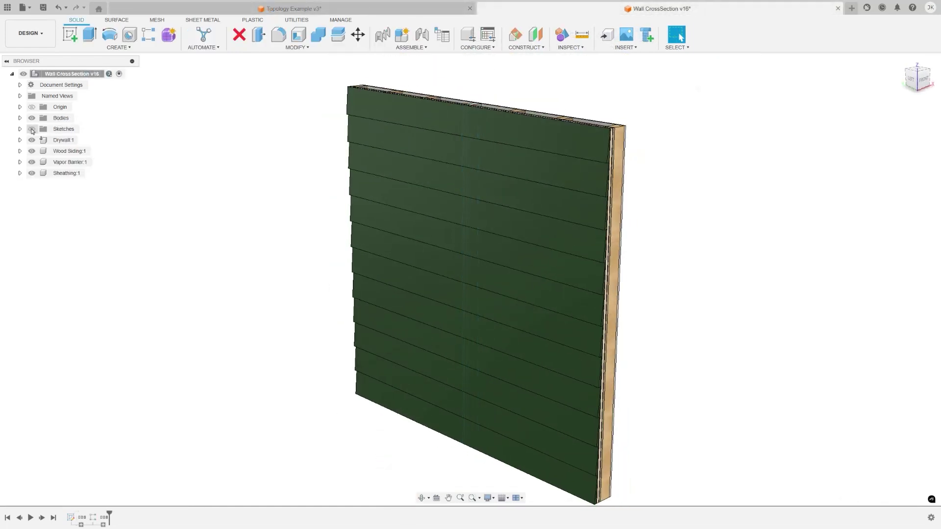
left_click(31, 151)
left_click(31, 161)
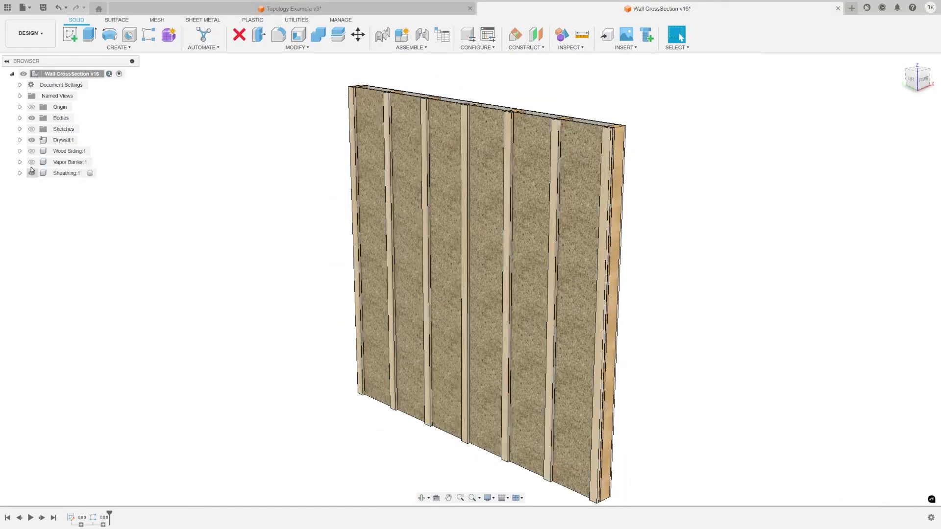
left_click(31, 162)
left_click(33, 151)
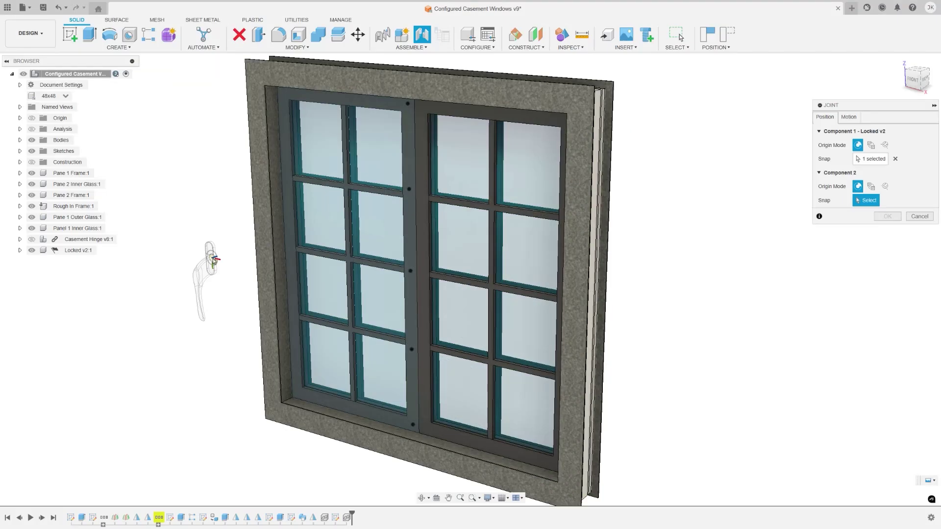
Step: Pick the joint's second snap, activate 48x48, and make the second component's snap configurable
left_click(413, 274)
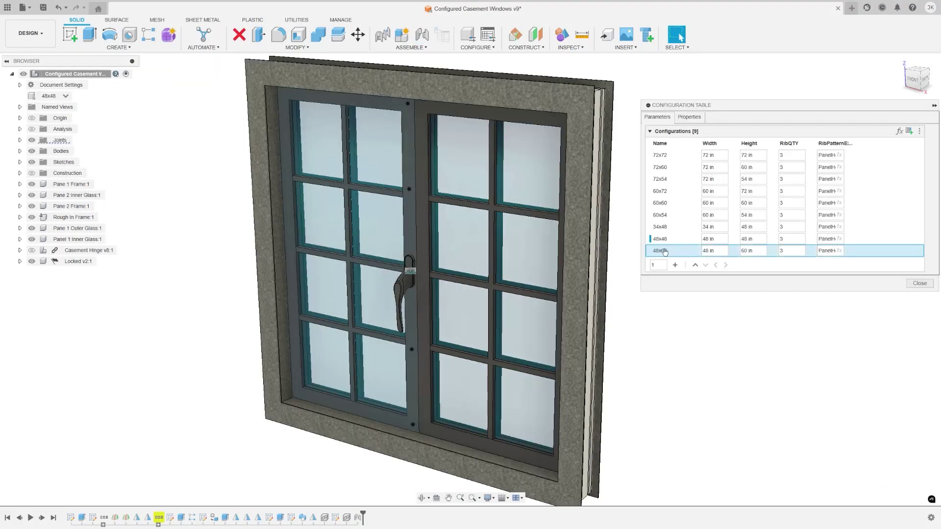
left_click(666, 229)
left_click(664, 240)
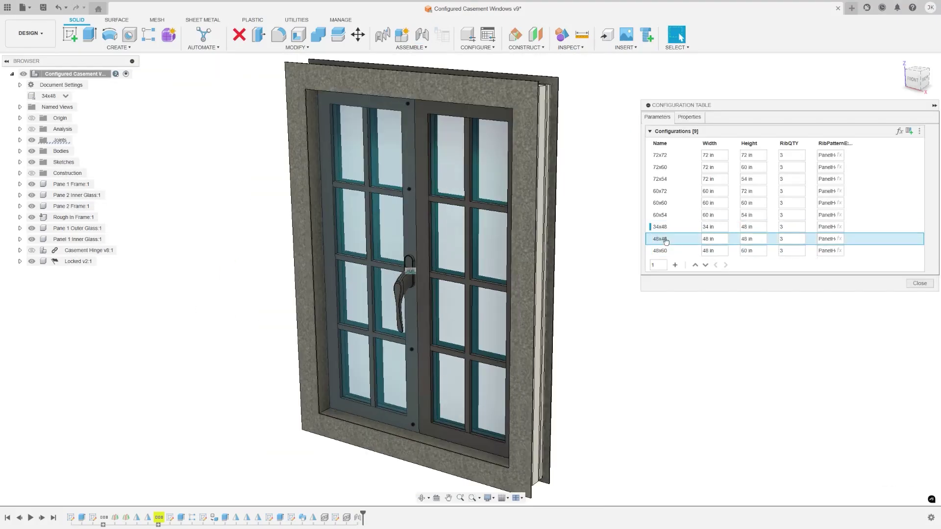
right_click(358, 518)
left_click(396, 440)
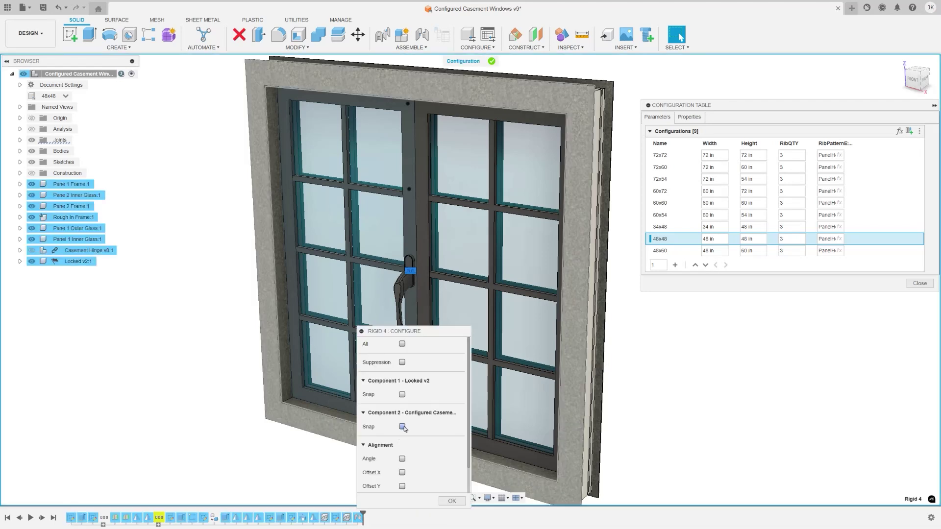
left_click(402, 427)
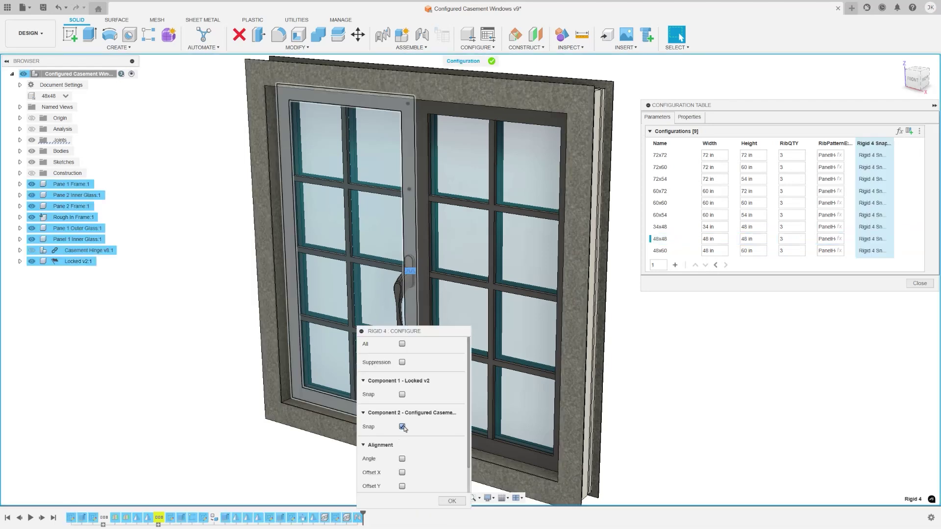
left_click(452, 501)
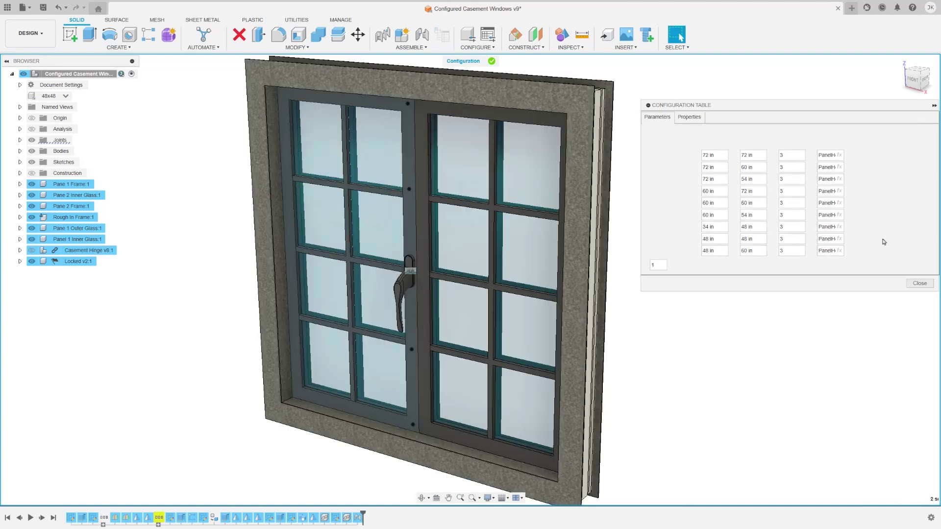
Step: Add a 'LowerThirds' snap on the handle for a configuration row
left_click(875, 250)
left_click(876, 263)
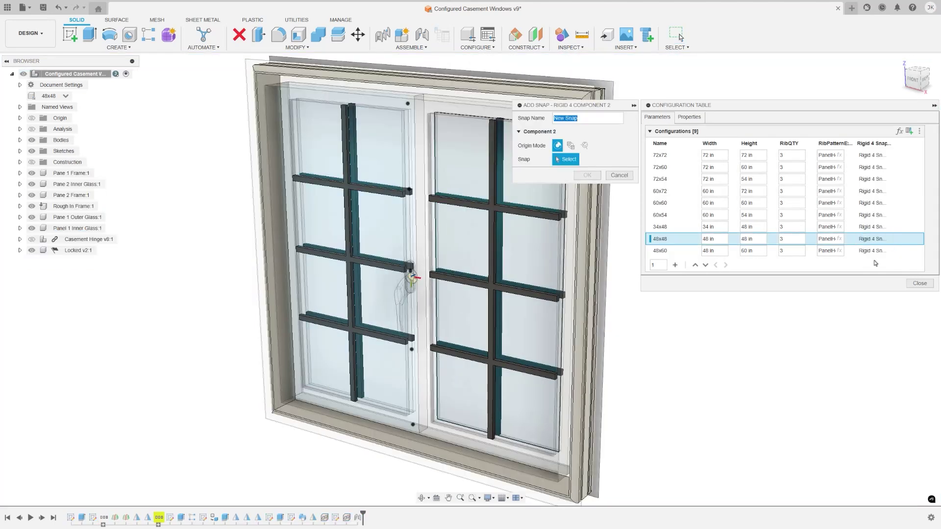
type("LowerThirds")
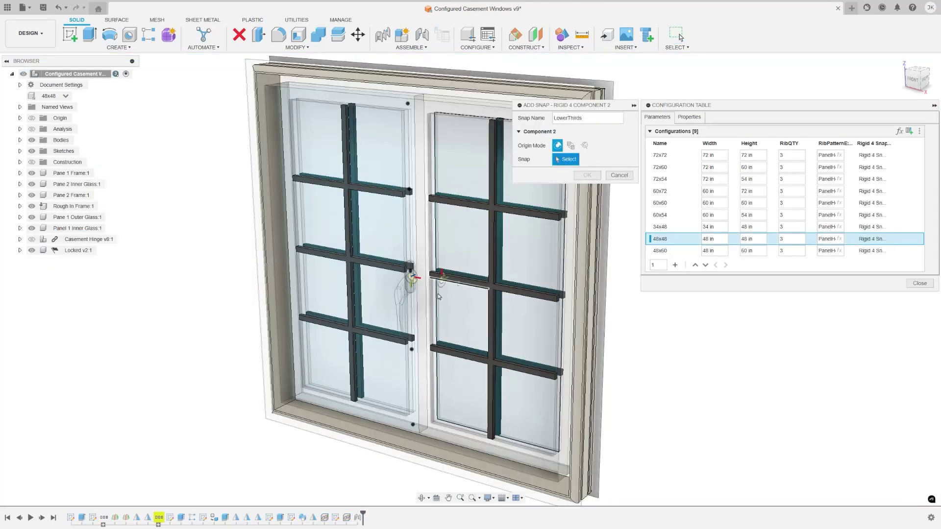
left_click(412, 351)
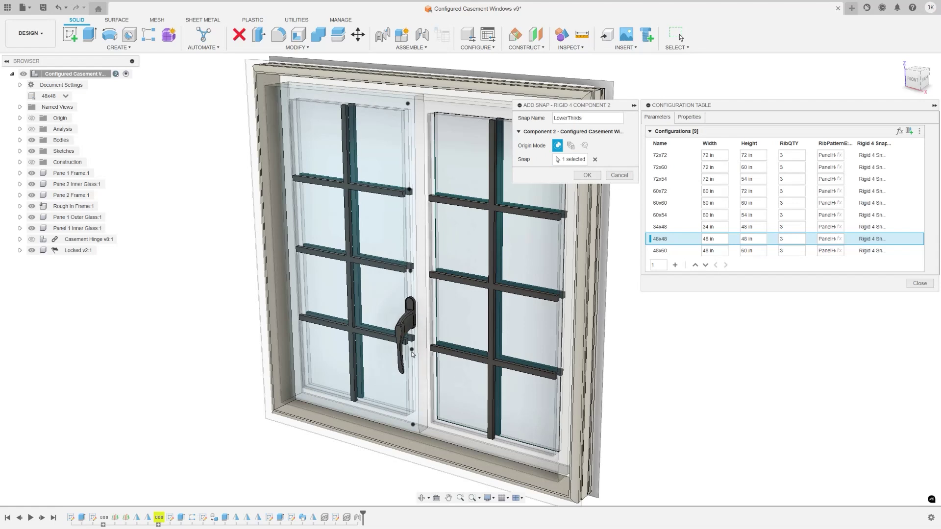
left_click(586, 175)
Step: Cycle through the 48x60, 48x48 and 34x48 configurations, then make both joint snaps configurable
left_click(672, 253)
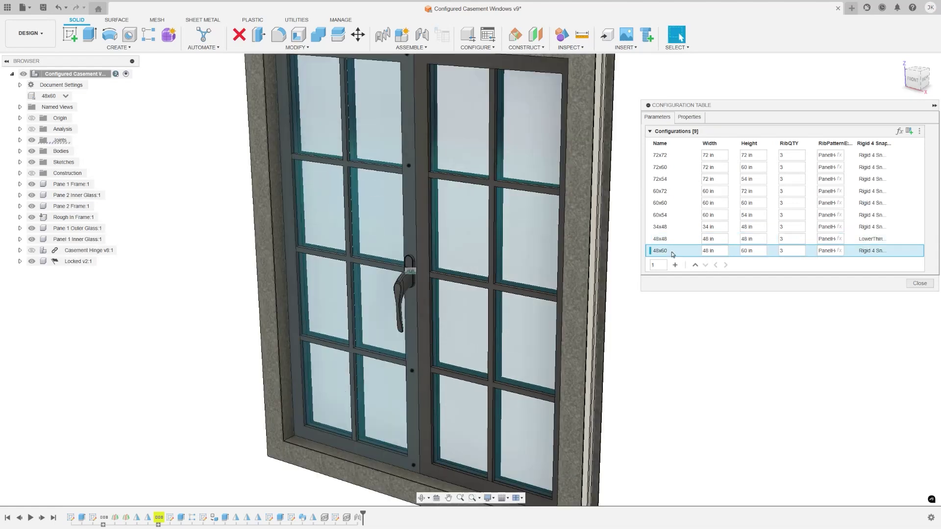
left_click(672, 239)
left_click(672, 232)
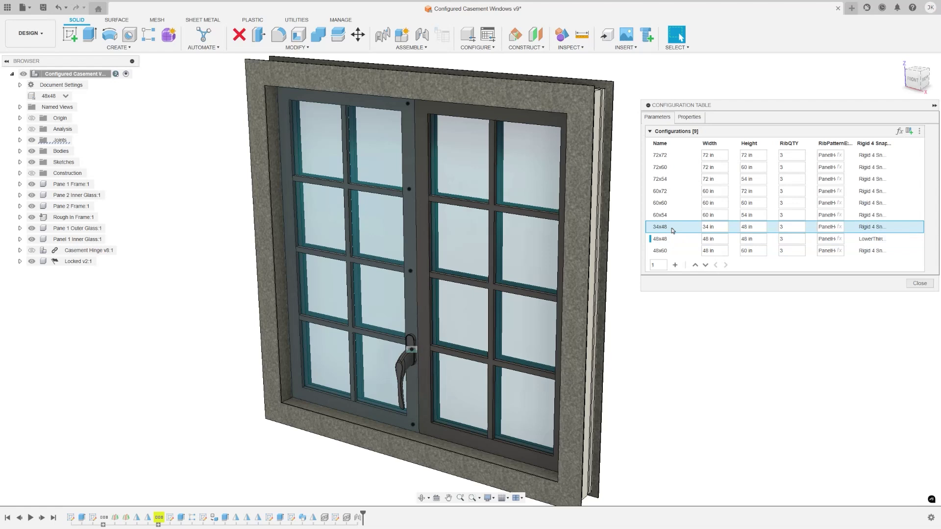
left_click(672, 250)
right_click(359, 518)
left_click(403, 435)
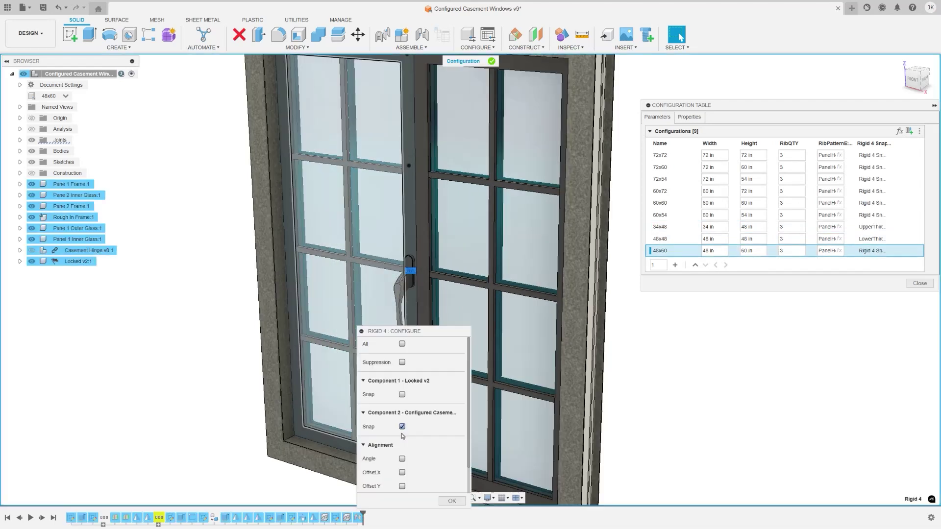
left_click(452, 501)
Step: Add a new snap for the 48x60 configuration at the window handle
left_click(875, 251)
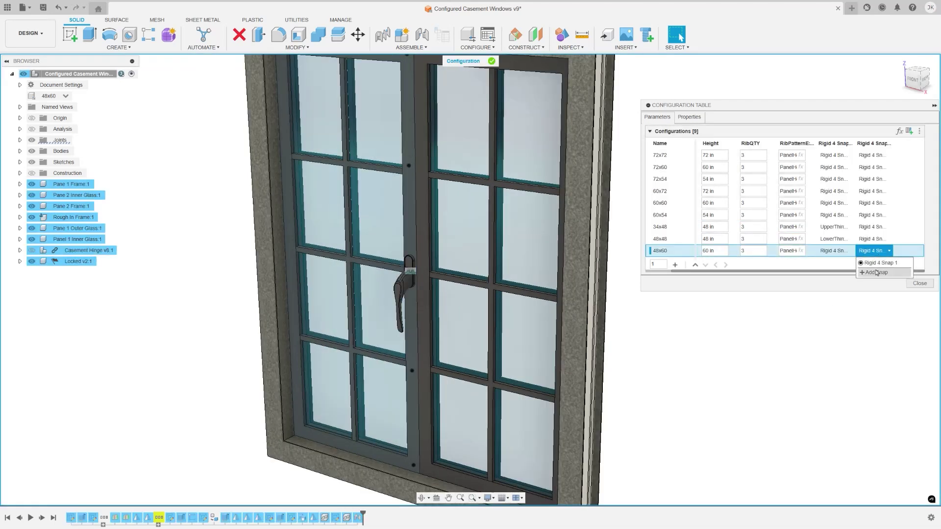
left_click(874, 272)
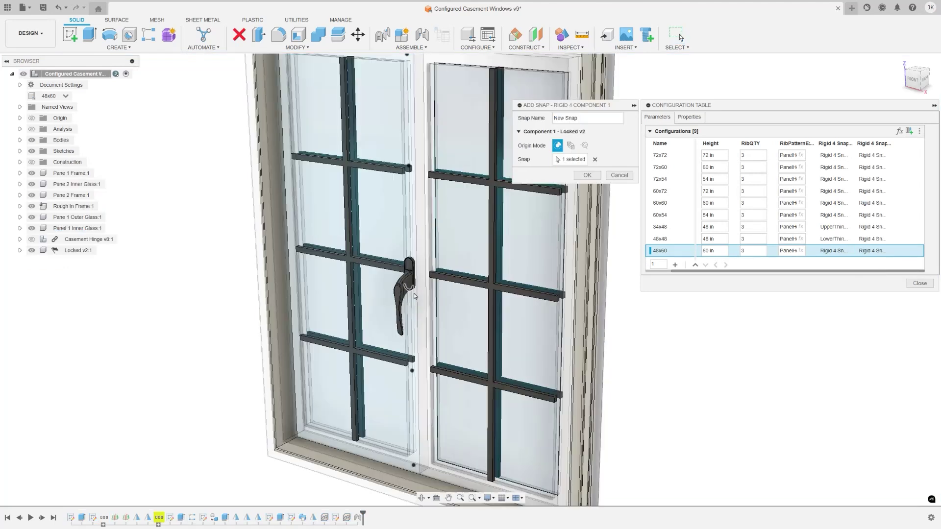
left_click(413, 293)
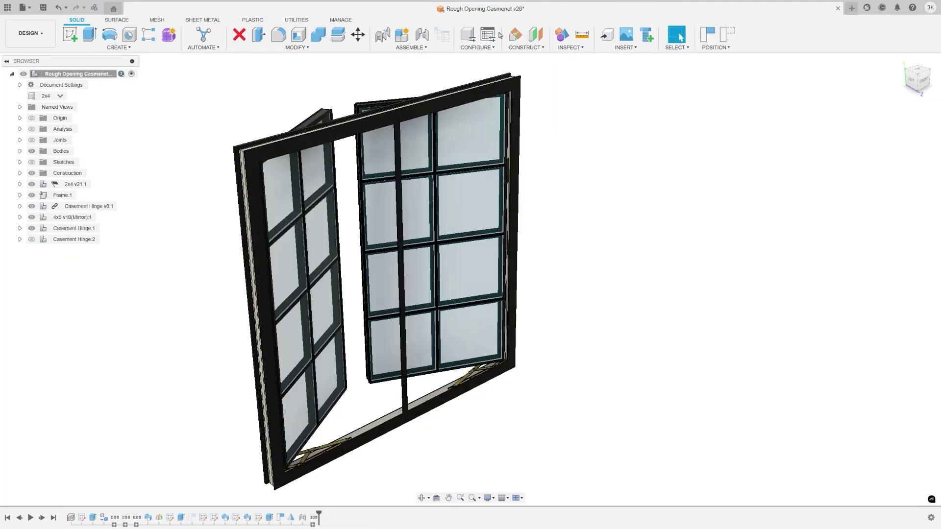
Step: In the configuration table, preview 4x3 Configuration 7, then activate 4x4 Configuration 8
left_click(491, 37)
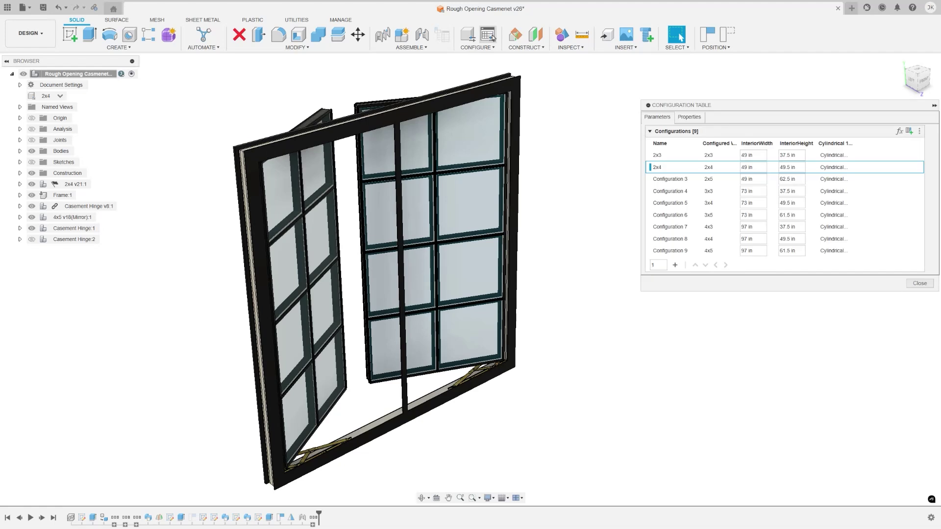
left_click(678, 230)
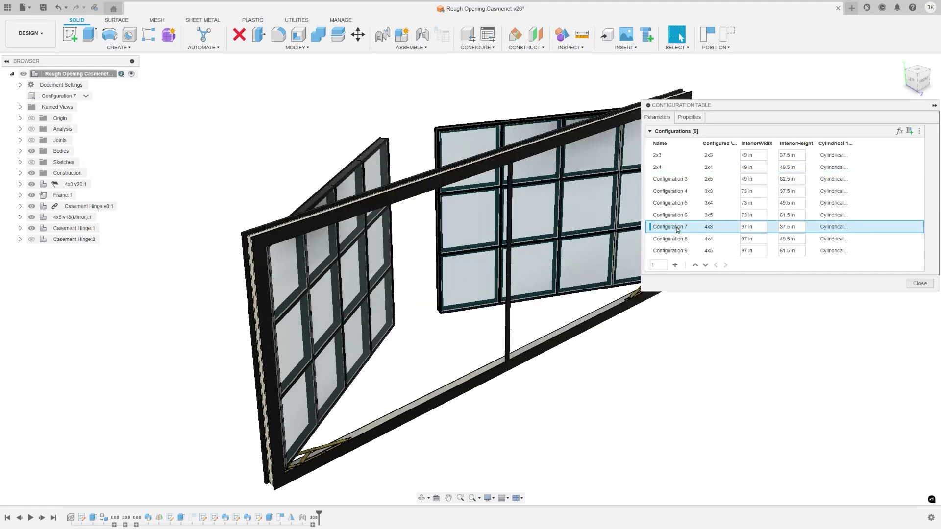
left_click(676, 240)
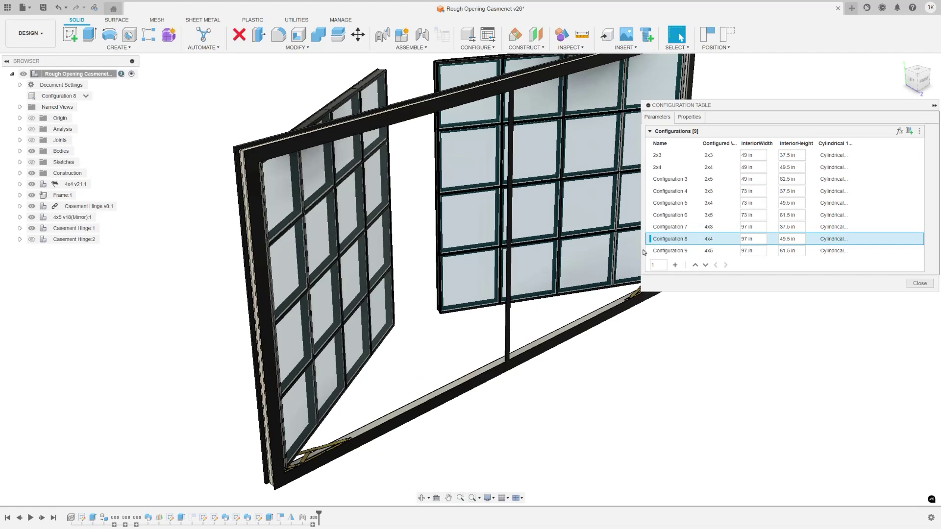
scroll(644, 252, "up", 5)
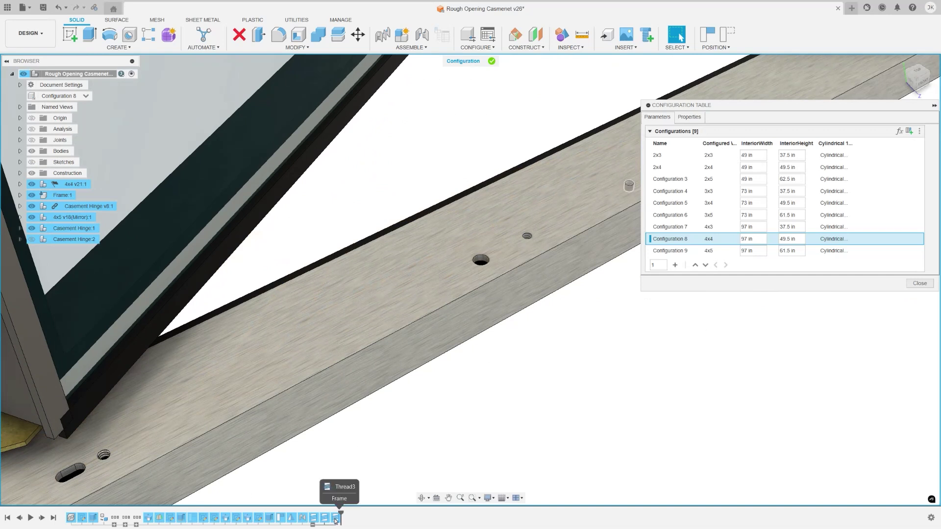
Step: Configure the Thread3 feature with all of its parameters included
right_click(335, 517)
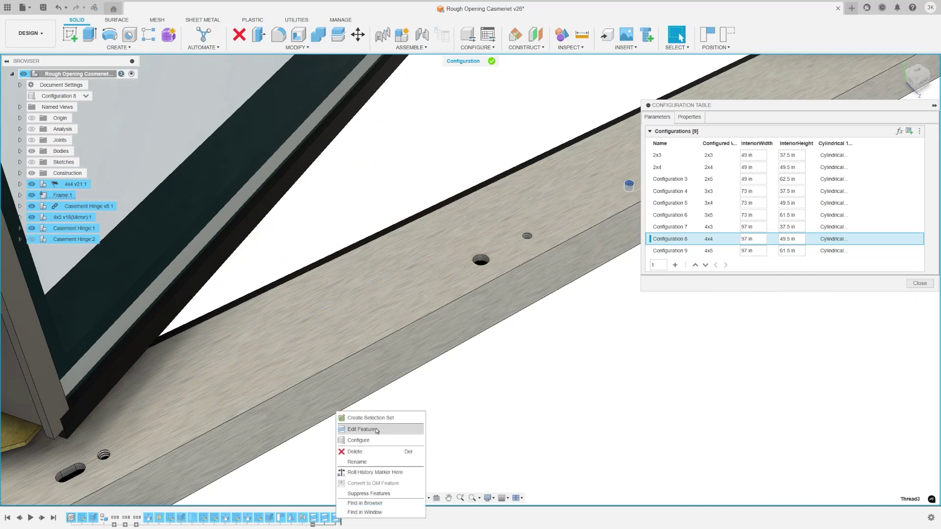
left_click(387, 440)
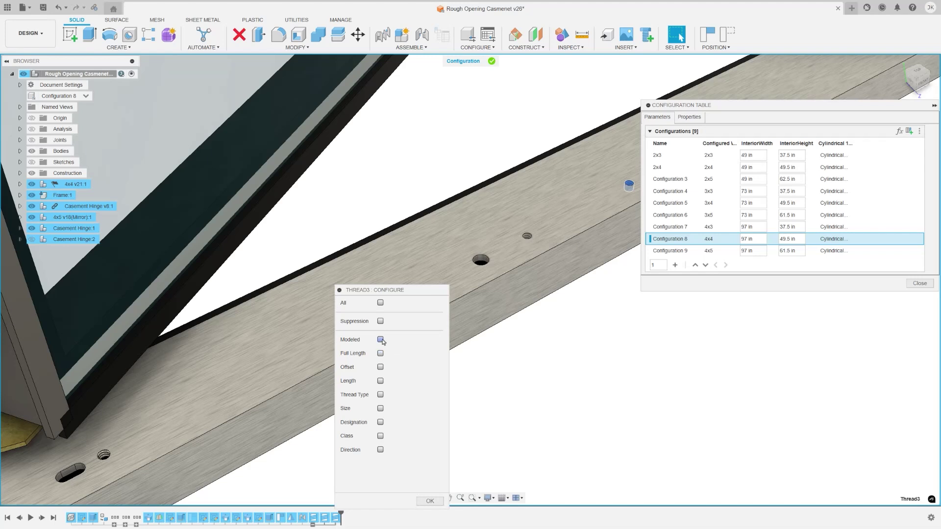
left_click(381, 302)
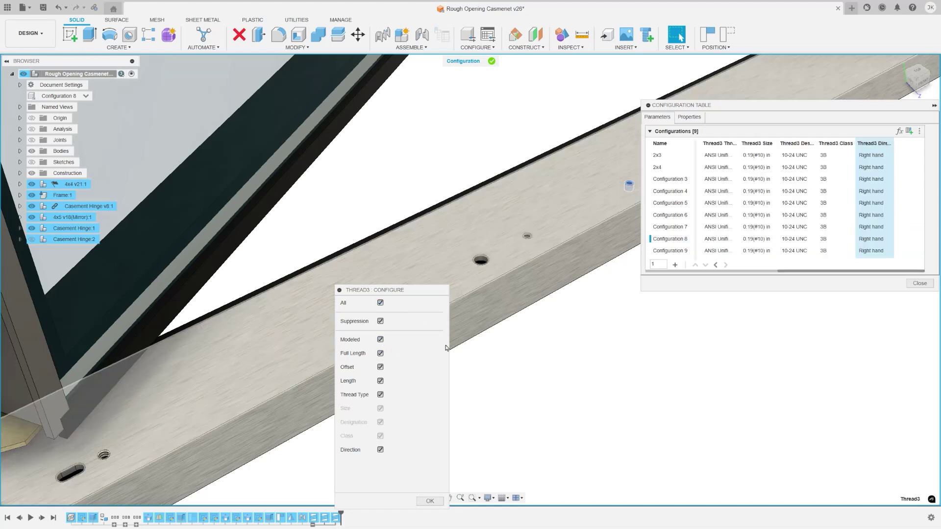
left_click(430, 501)
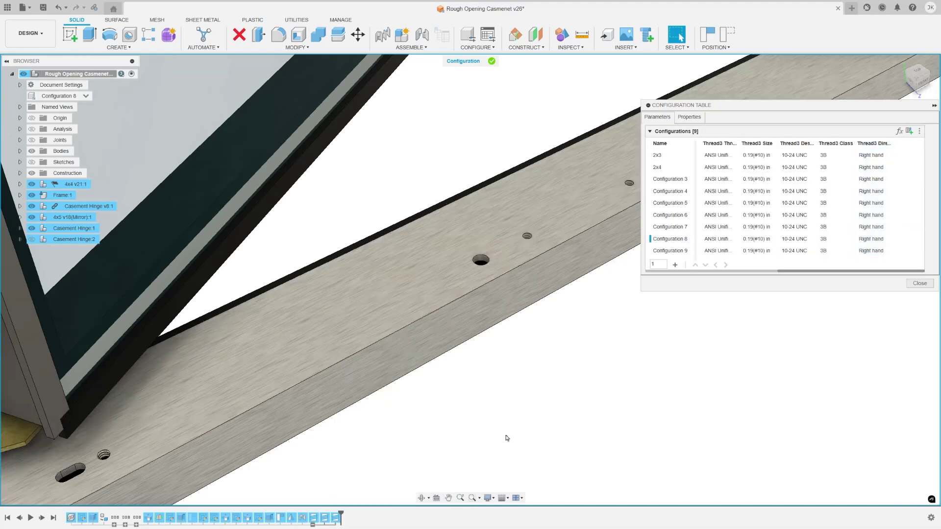
Step: Move the Thread3 columns into a new theme table and start renaming it 'Th…'
scroll(866, 149, "left", 3)
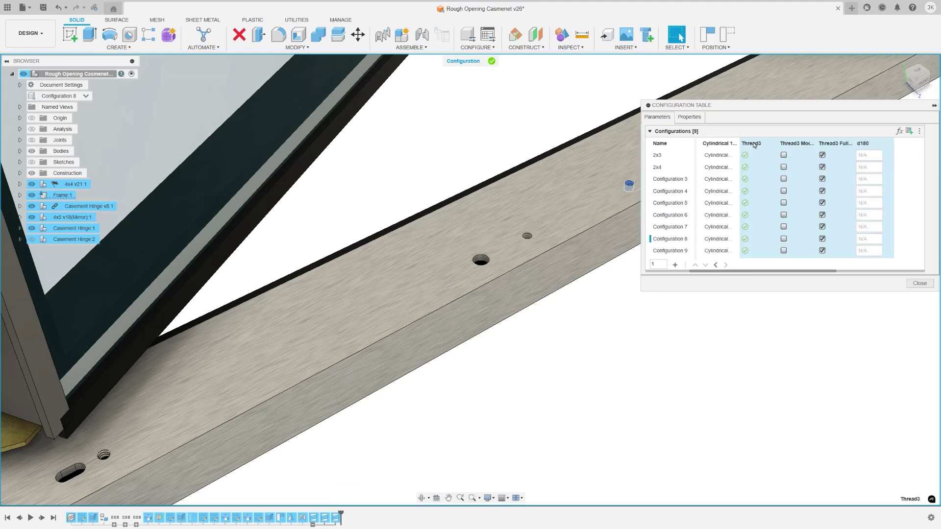
right_click(752, 145)
left_click(801, 152)
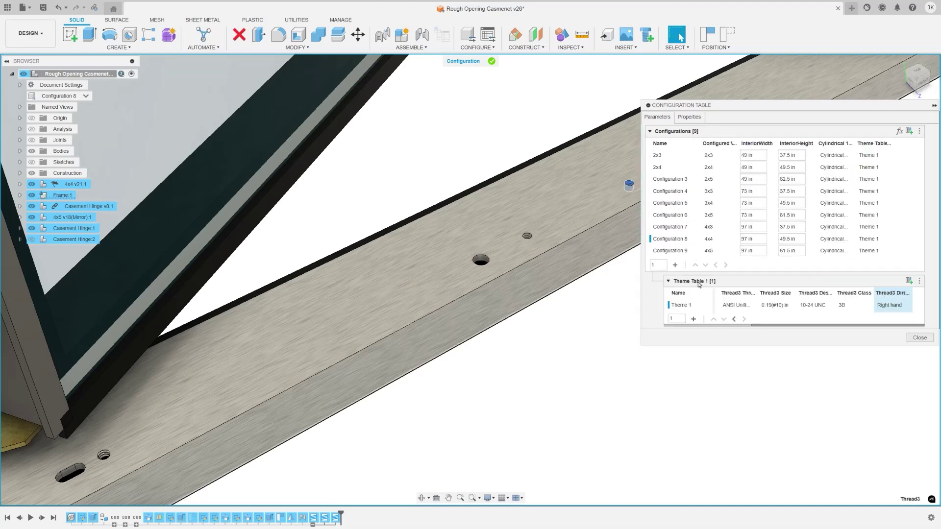
double_click(699, 281)
type("Th")
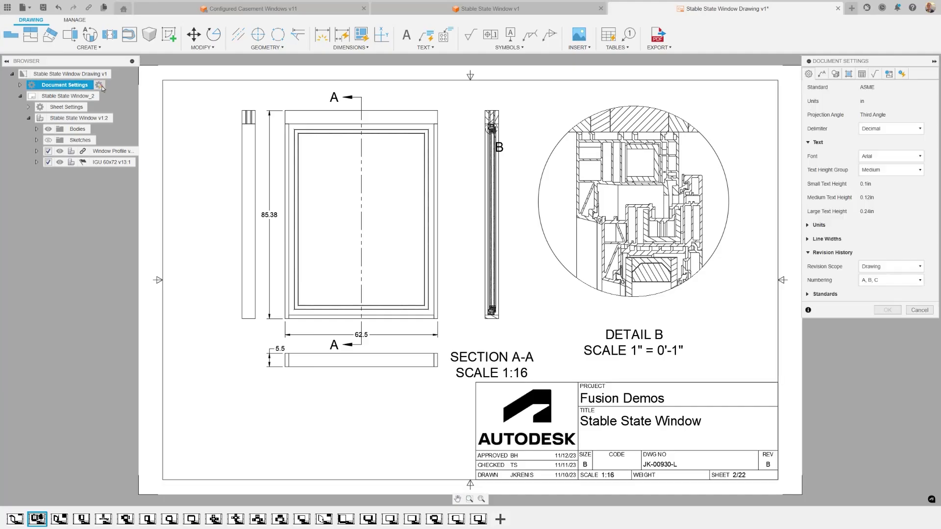
Step: Set the drawing's hole preferences to plain Dimension annotations
left_click(903, 75)
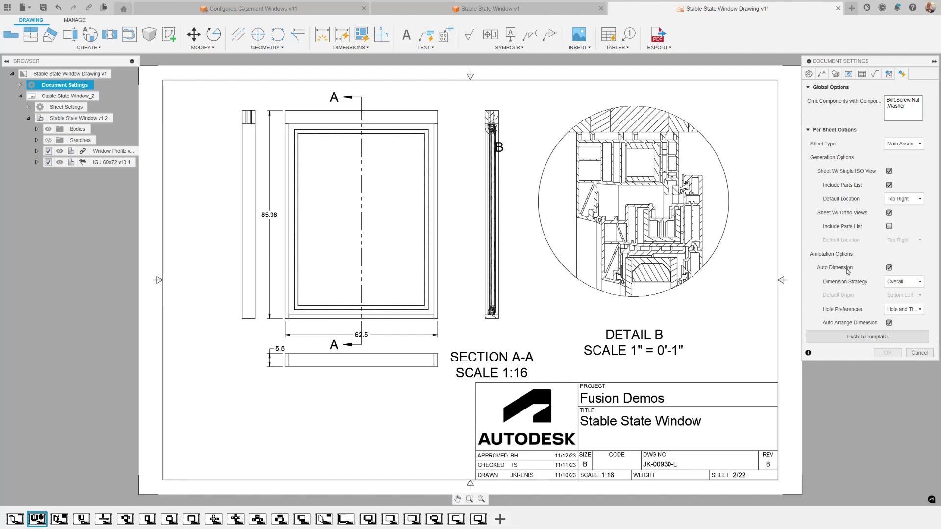
left_click(901, 310)
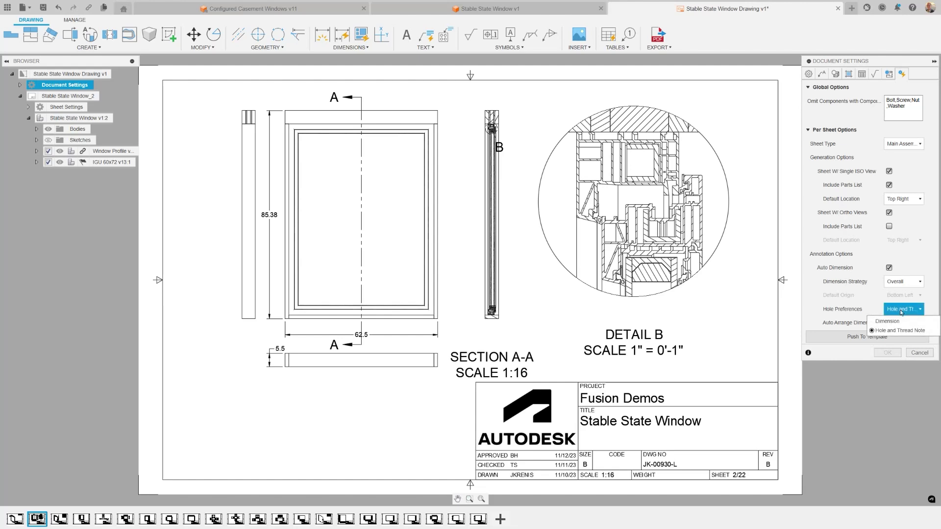
left_click(897, 321)
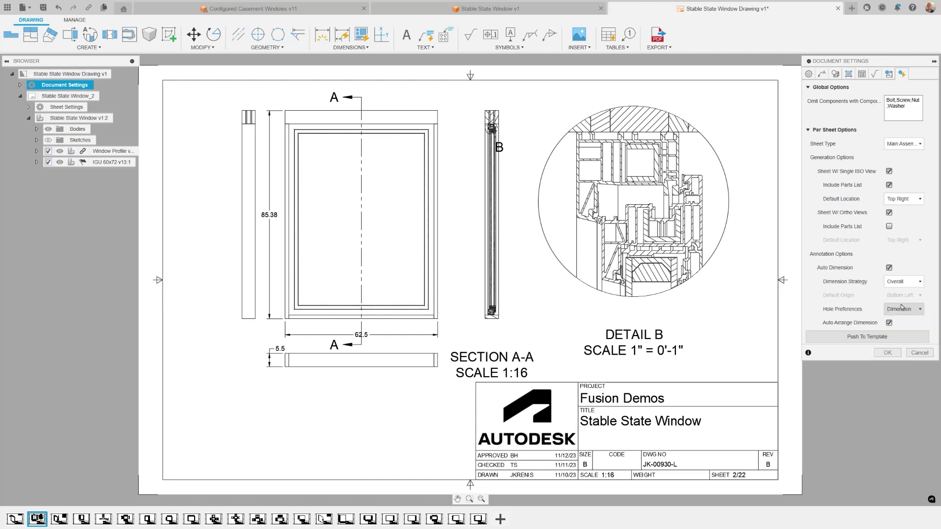
Step: Place ISO parts lists top left, include ortho parts lists bottom right, and push to template
left_click(911, 203)
left_click(910, 230)
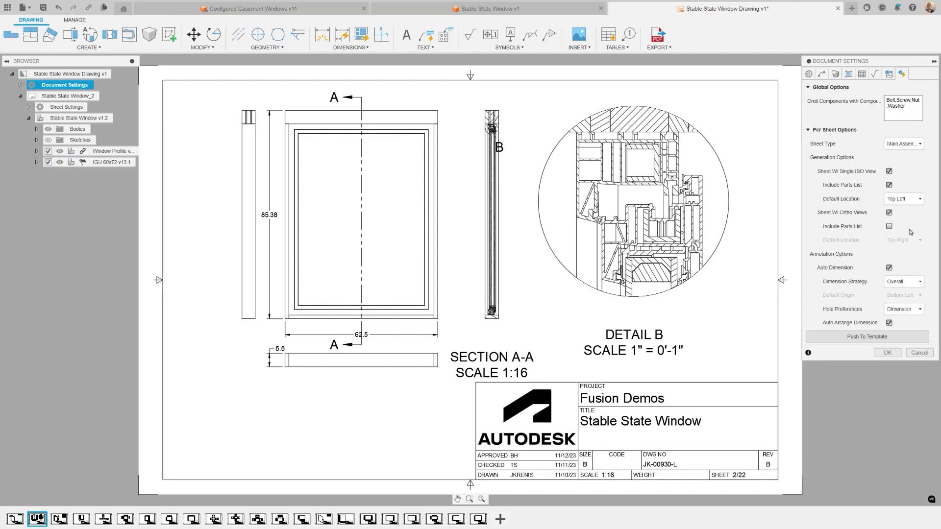
left_click(888, 226)
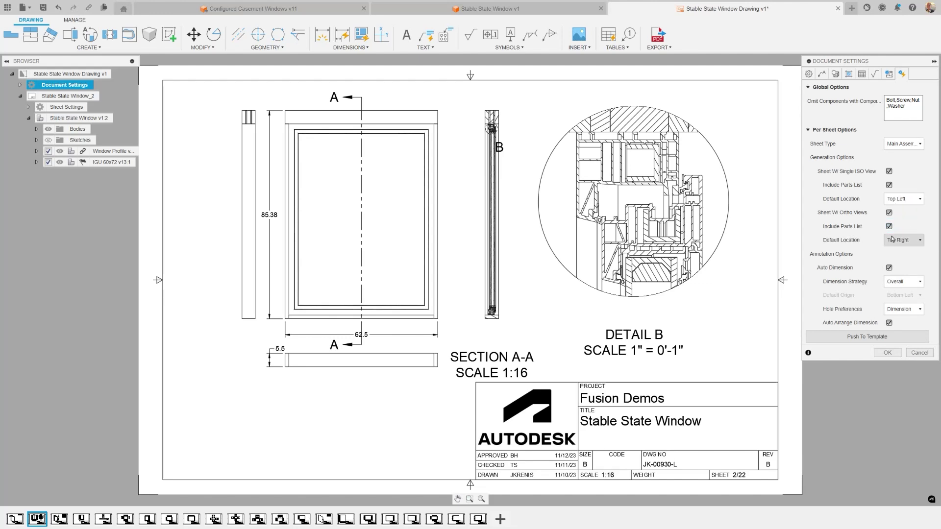
left_click(894, 242)
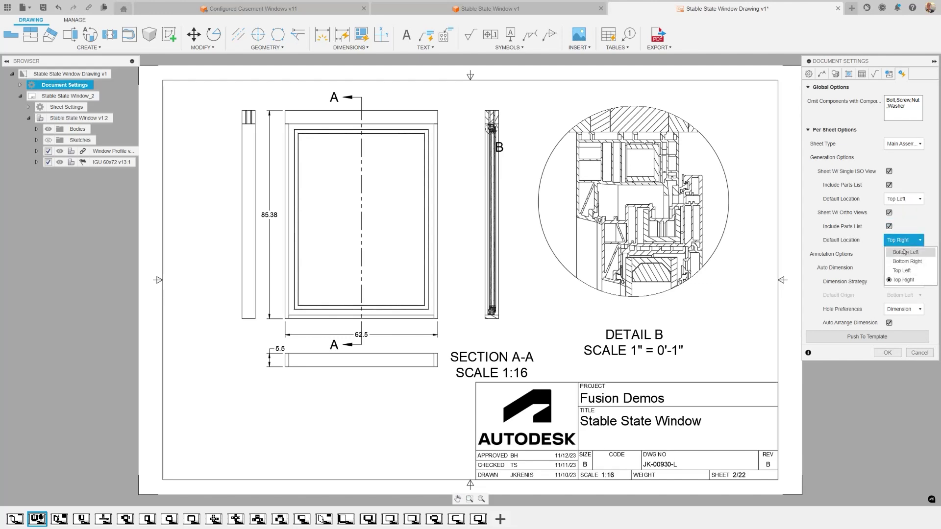
left_click(907, 262)
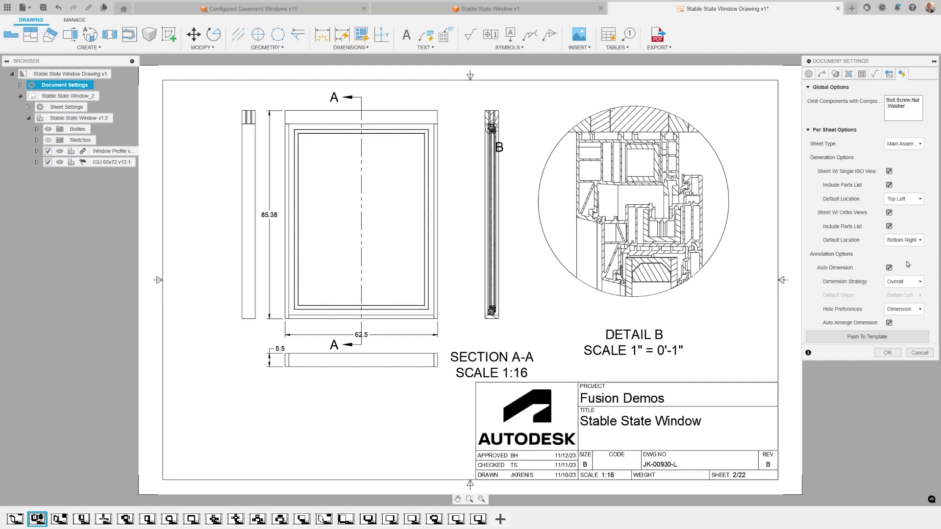
left_click(885, 338)
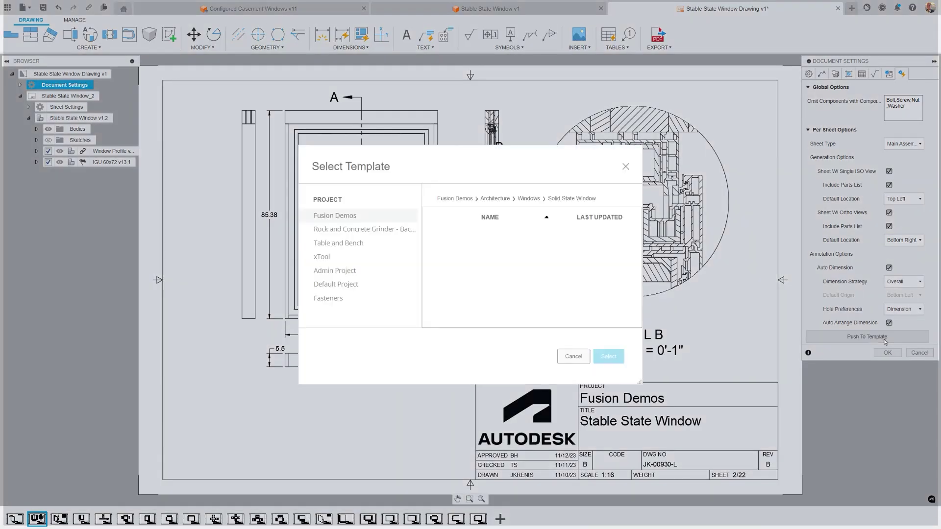
Step: Dismiss the template choice and set the drawing's decimal delimiter to Comma
key("Escape")
left_click(809, 73)
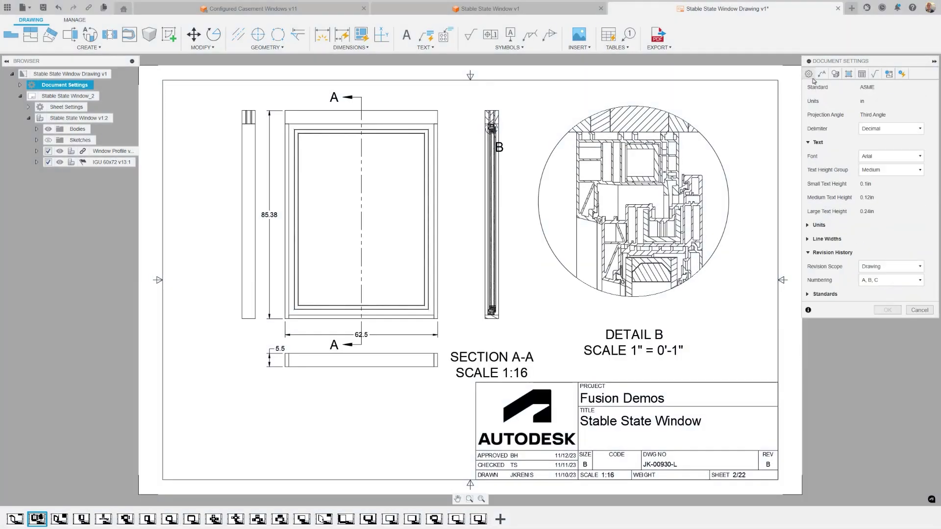
left_click(878, 128)
left_click(878, 150)
left_click(887, 310)
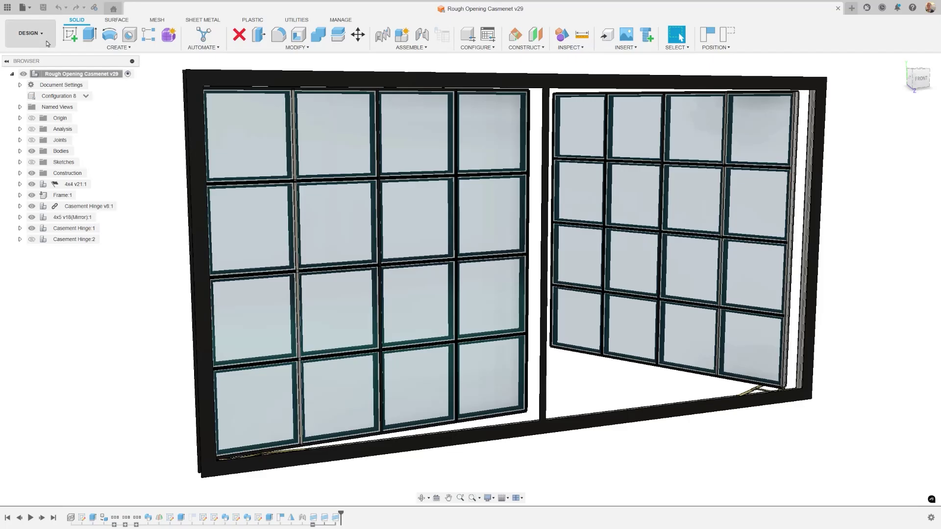
Step: In Simulation, copy the studies including Study 3 - Modal Frequencies to the other configurations
left_click(30, 33)
left_click(29, 124)
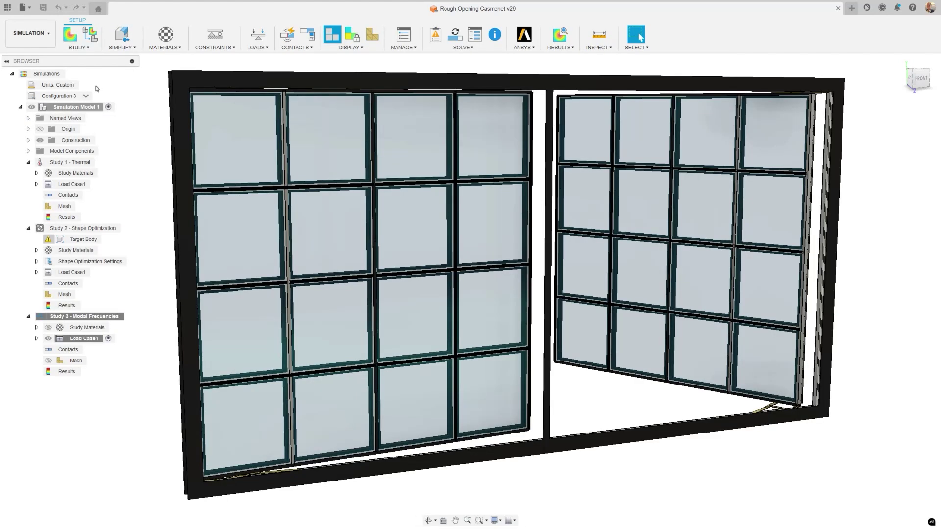
left_click(91, 38)
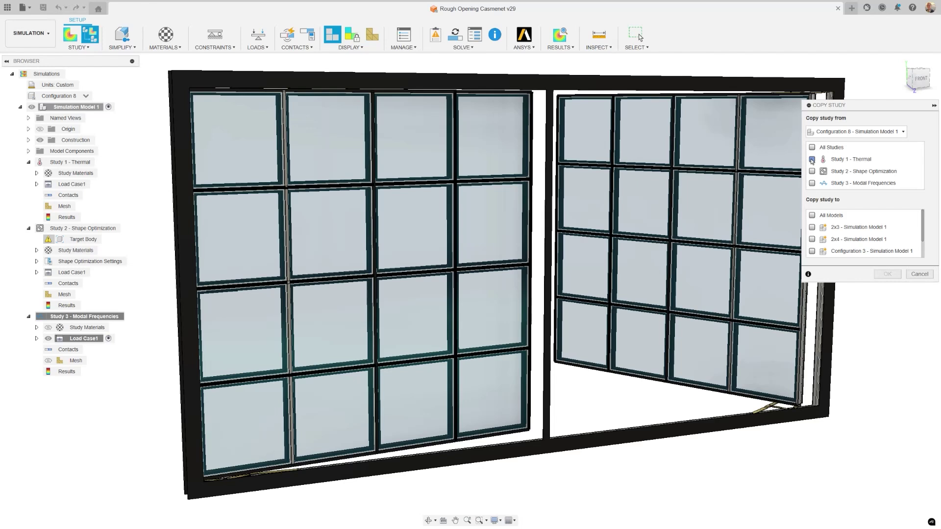
left_click(812, 184)
left_click(888, 274)
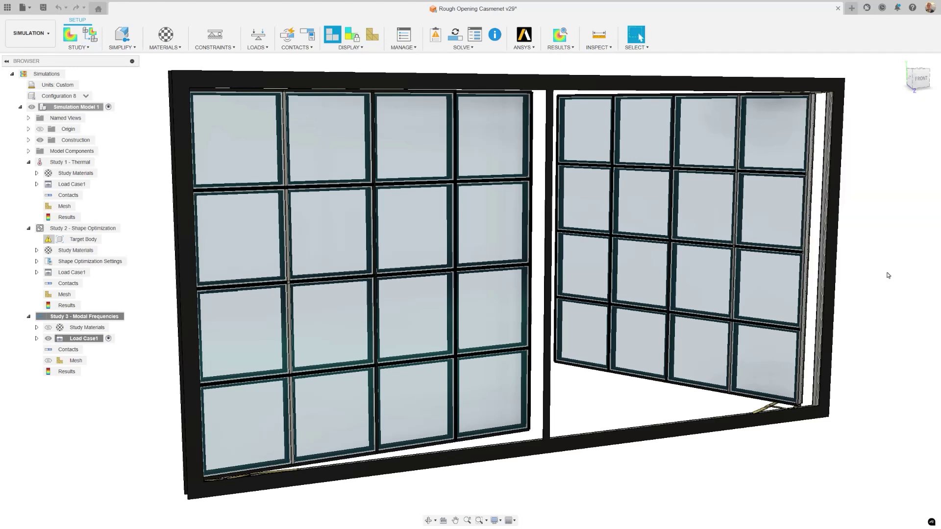
Step: Switch to the 2x4 configuration and expand its Study 3 and Study 2 to verify them
left_click(64, 96)
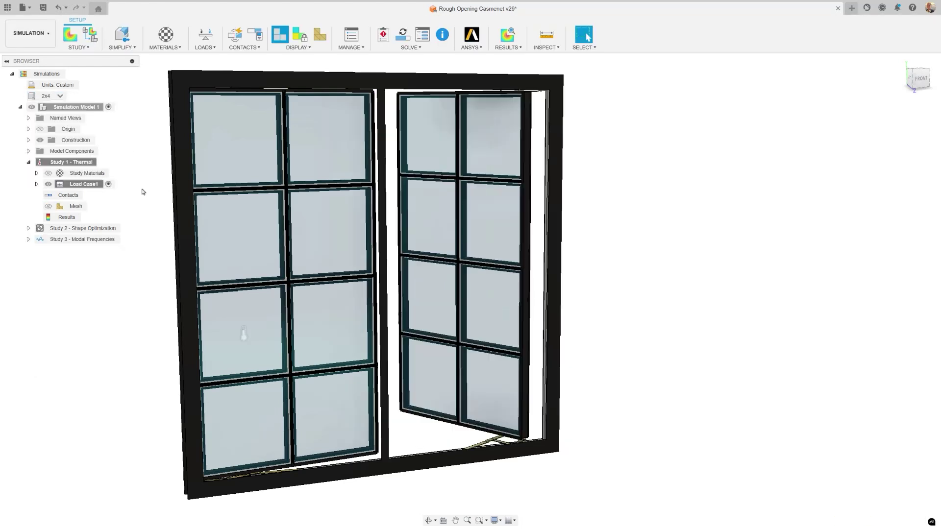
left_click(28, 239)
left_click(28, 228)
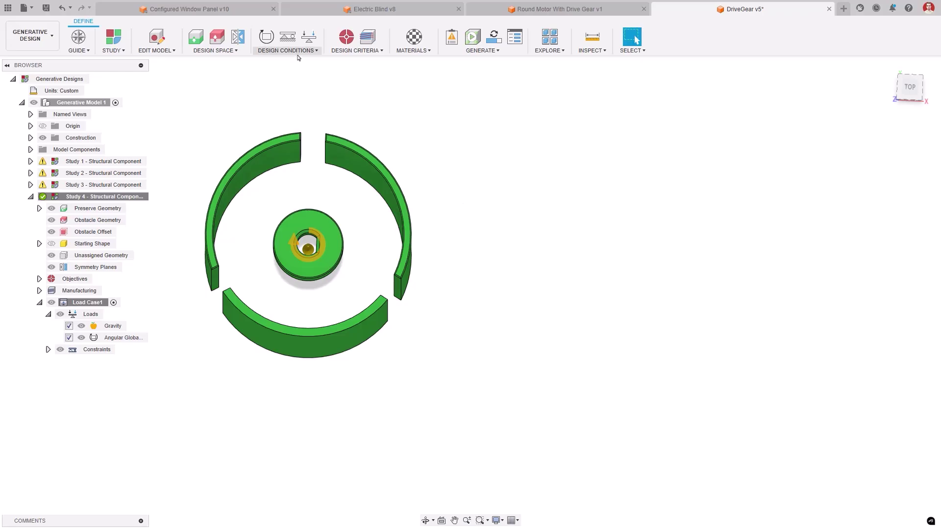
left_click(297, 51)
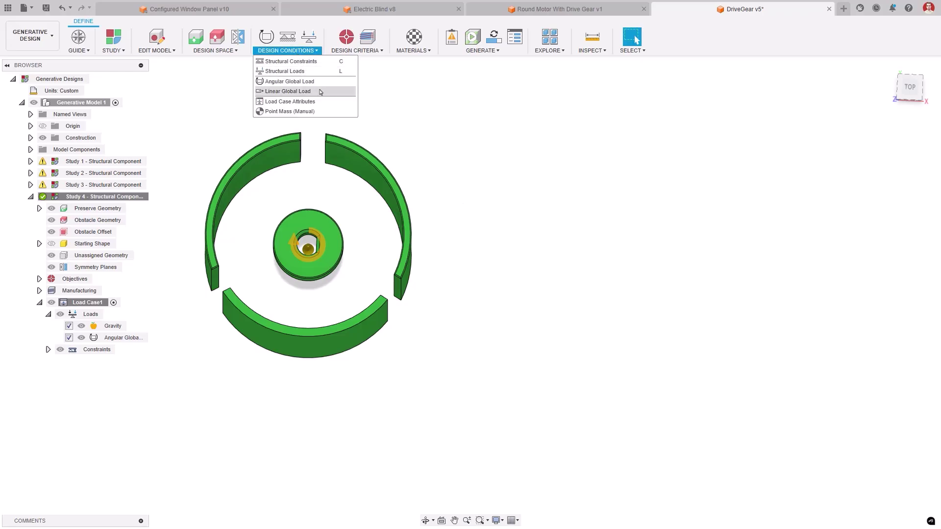
Step: Inspect the gear's angular load acceleration settings and orbit the Study 2 outcome, then finish the outcome view
left_click(294, 81)
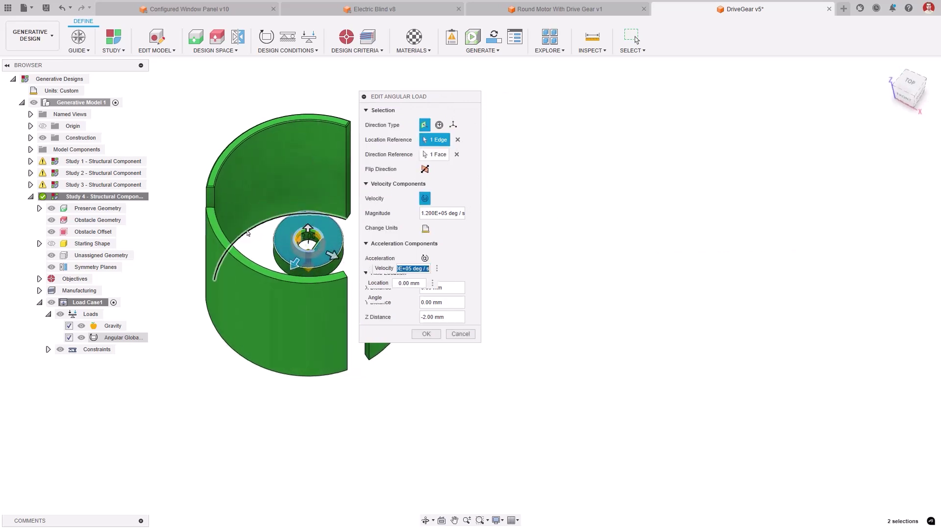
left_click_drag(467, 101, 485, 102)
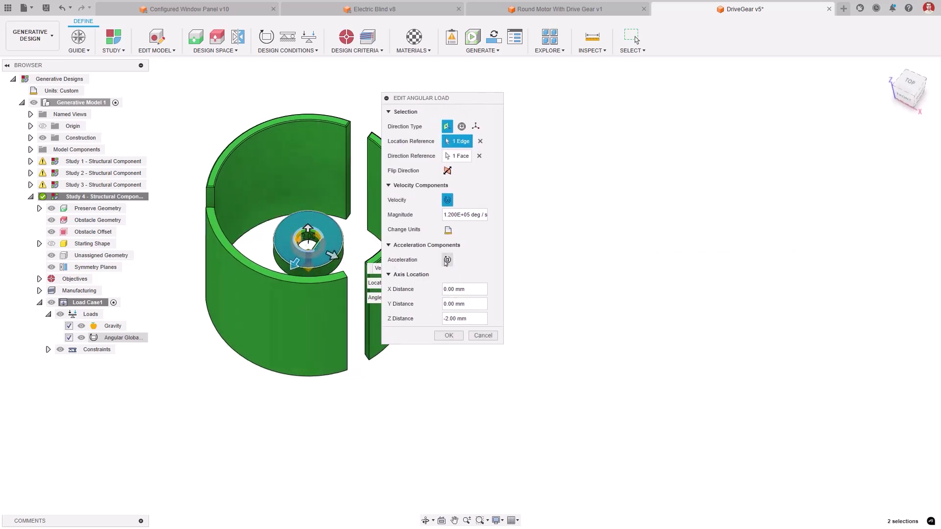
left_click(447, 260)
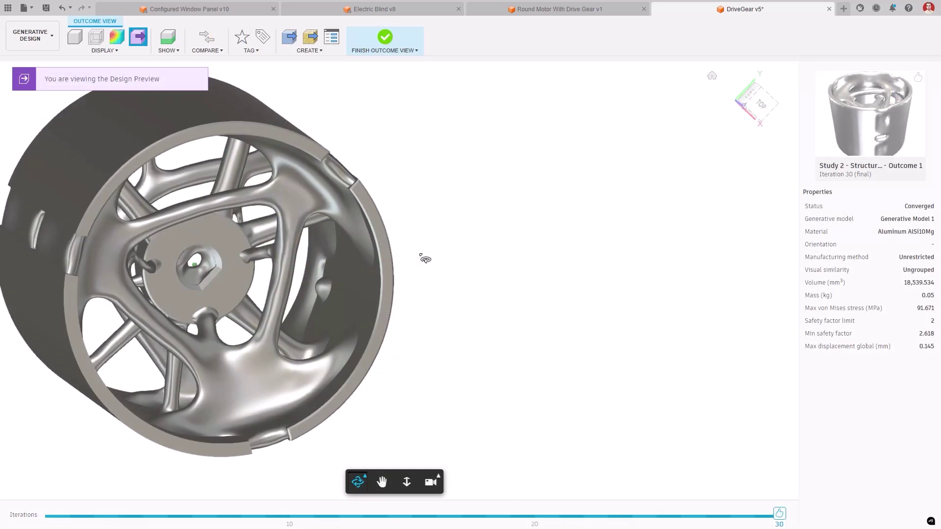
left_click_drag(351, 245, 374, 213)
left_click(385, 30)
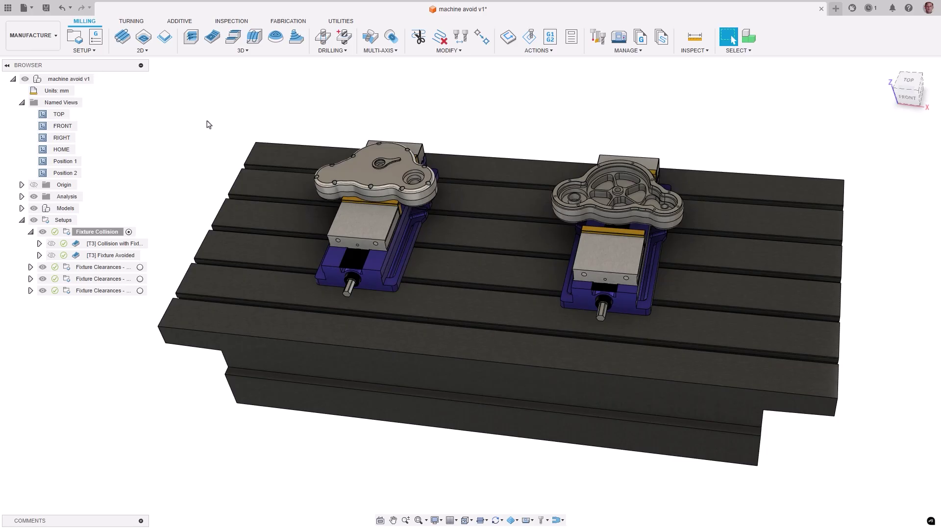
Step: From the Position 2 view, open the [T3] Fixture Avoided operation's Geometry settings
double_click(43, 173)
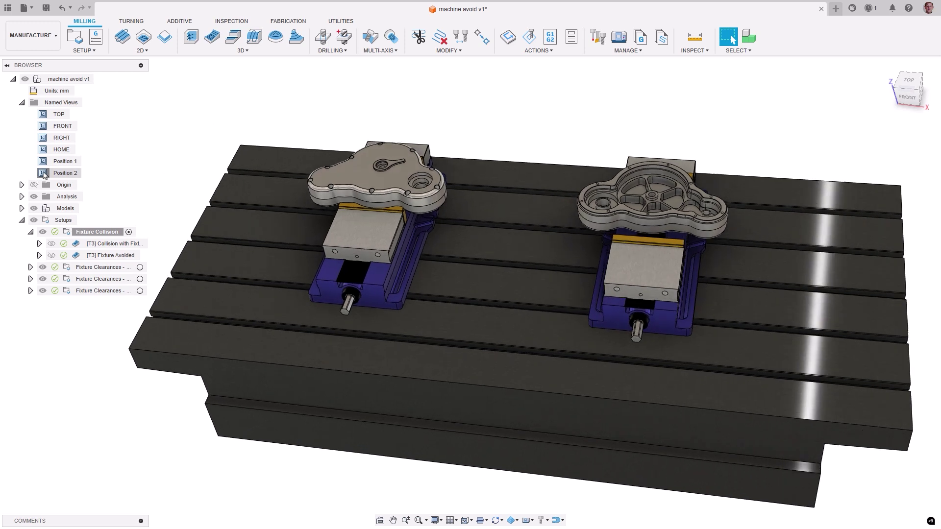
left_click(75, 243)
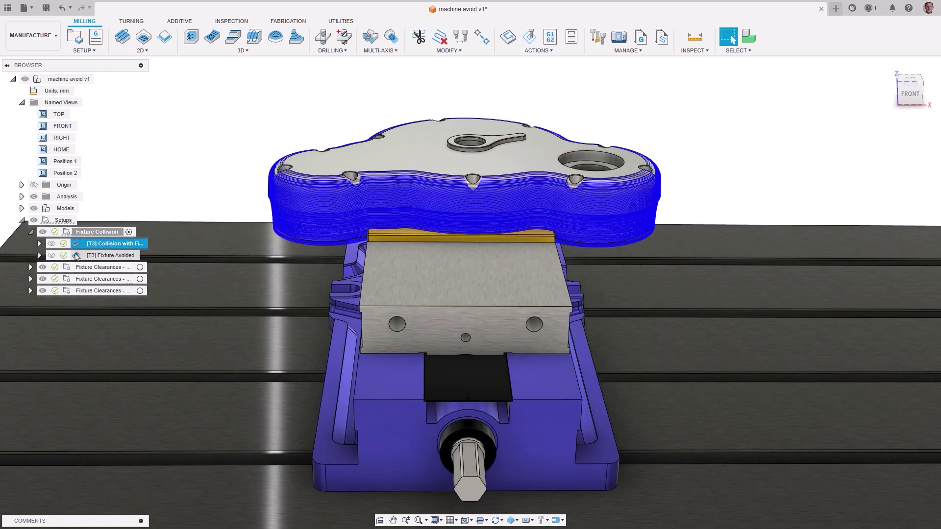
double_click(76, 256)
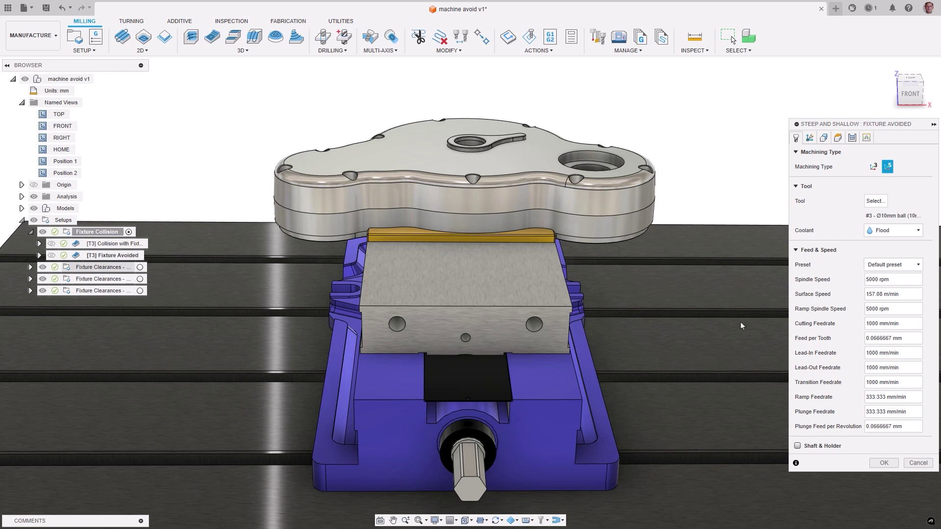
left_click(823, 139)
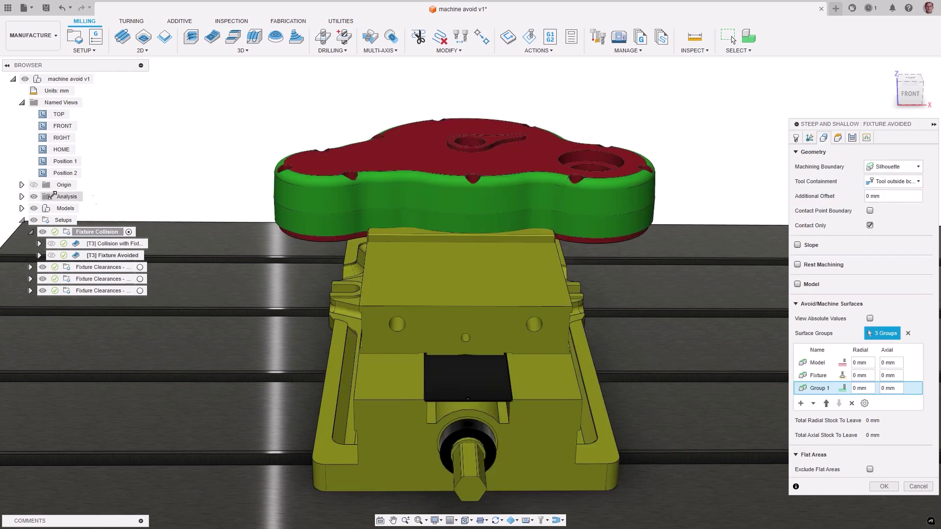
Step: Review the Model, Fixture and Group 1 surface groups, then edit the Fixture group's faces
double_click(49, 161)
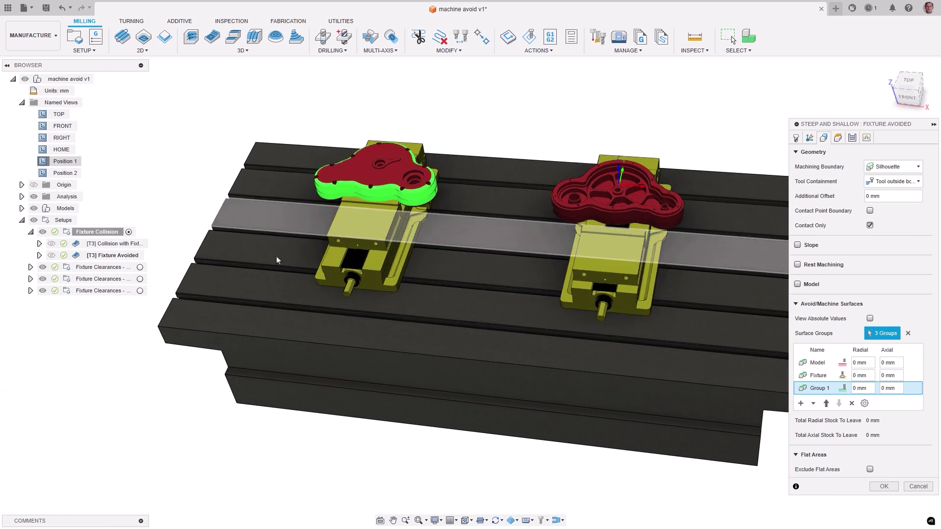
left_click(813, 363)
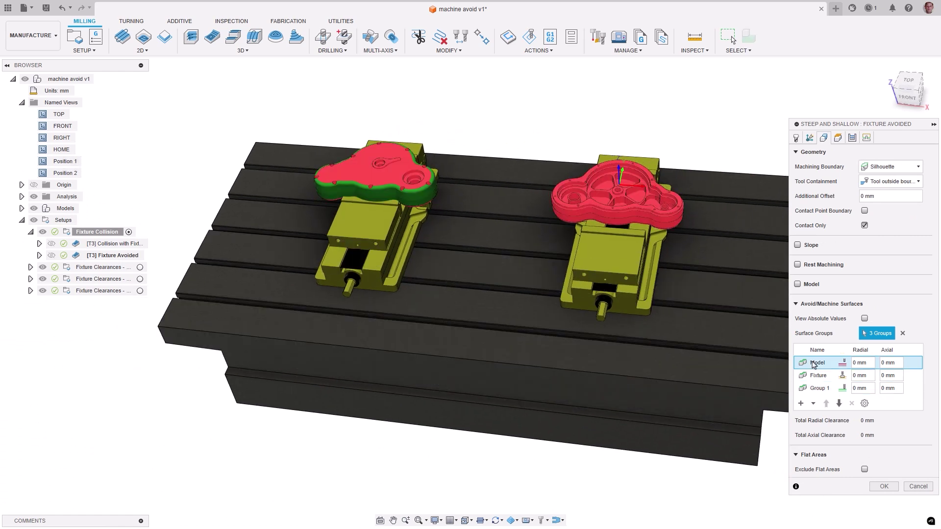
left_click(819, 380)
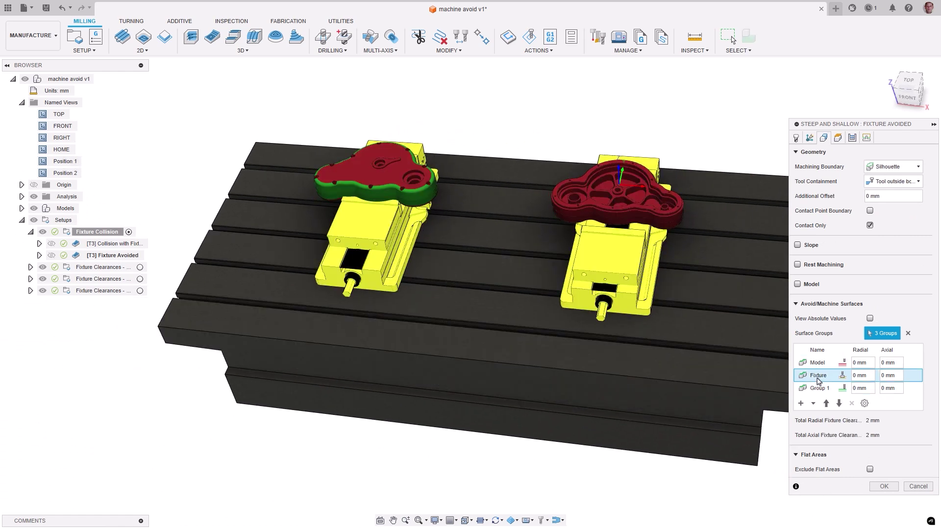
left_click(819, 390)
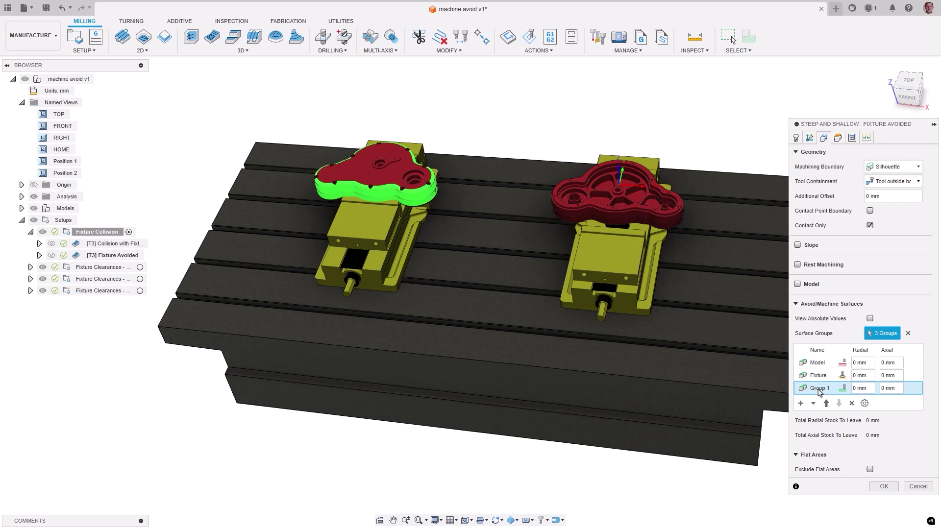
left_click(818, 380)
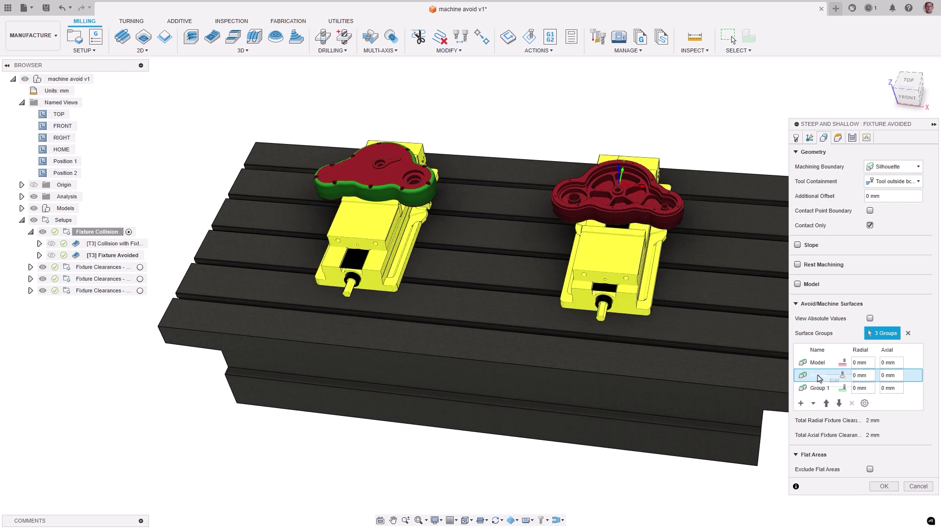
right_click(820, 377)
left_click(833, 381)
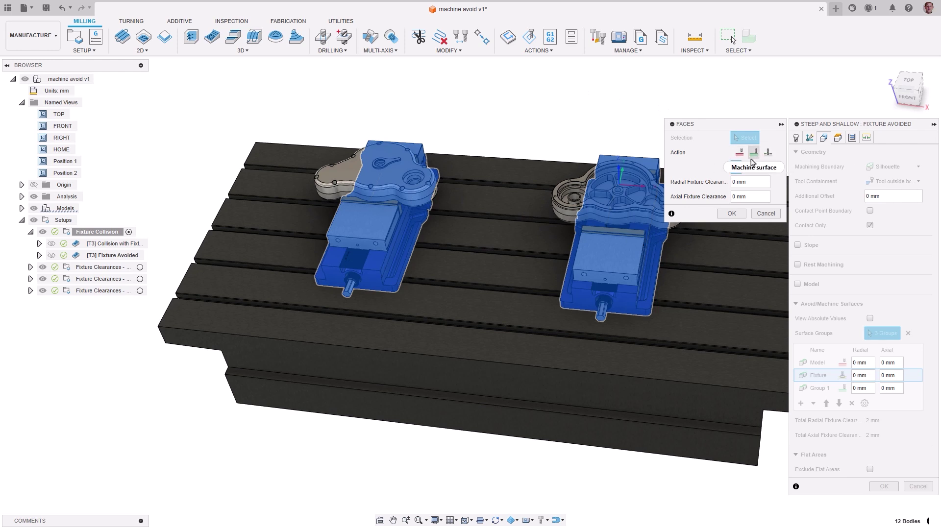
Step: Set the Fixture group's radial and axial fixture clearance to 3 mm
double_click(738, 181)
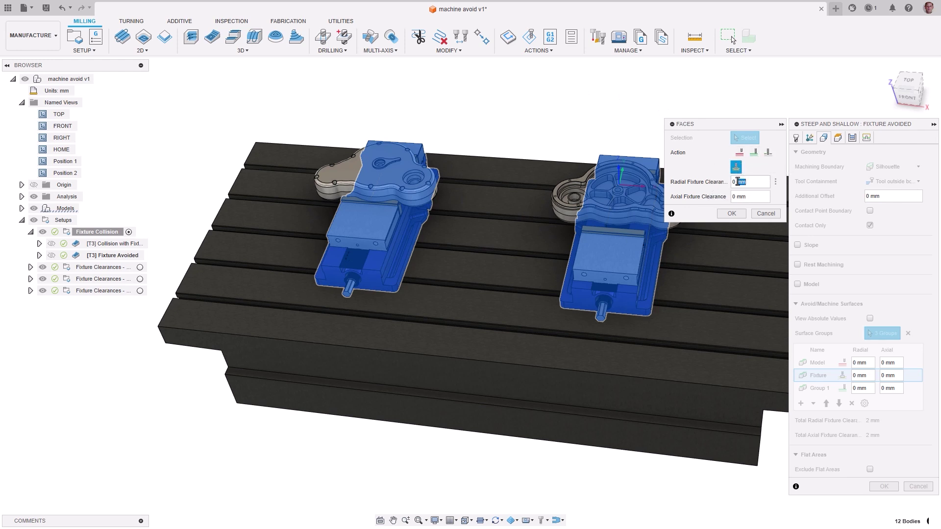
type("3")
double_click(733, 196)
type("3")
left_click(732, 214)
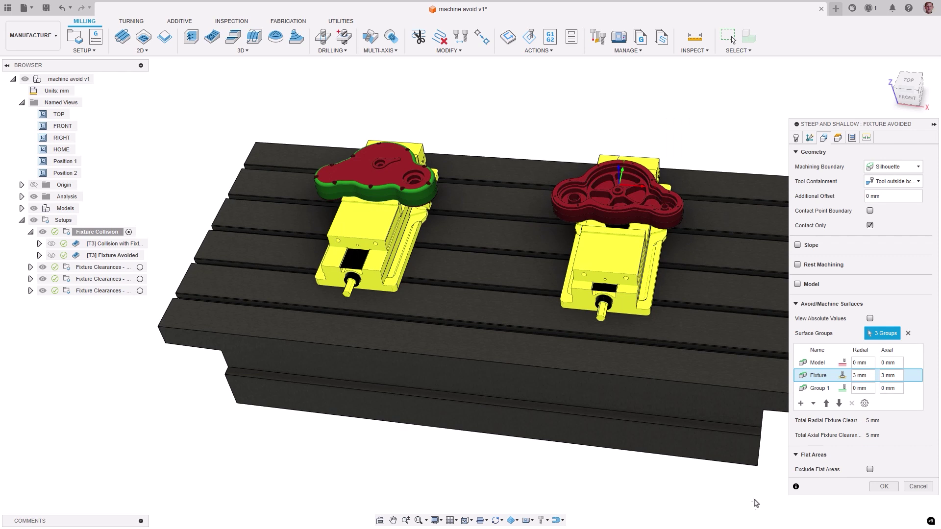
Step: Check the surface groups' clearance totals and apply the Fixture Avoided changes
left_click(820, 365)
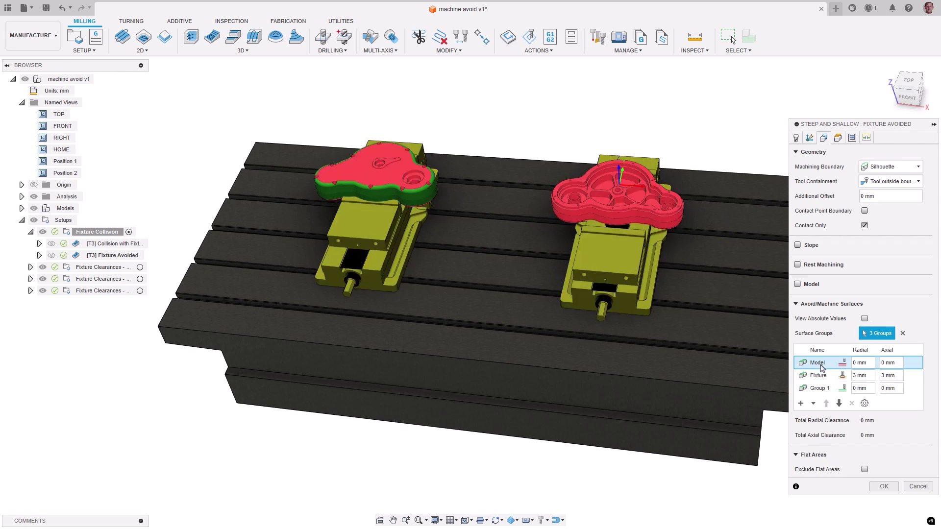
left_click(817, 377)
left_click(817, 390)
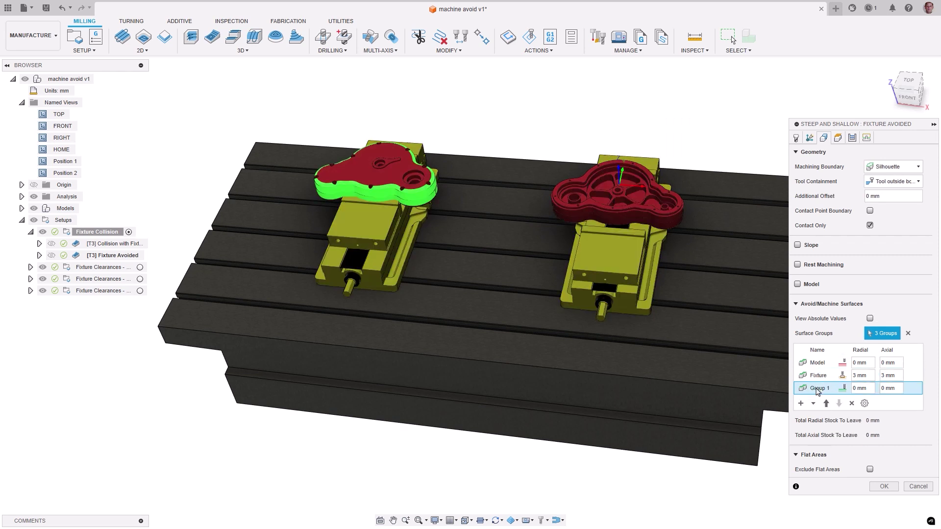
left_click(882, 487)
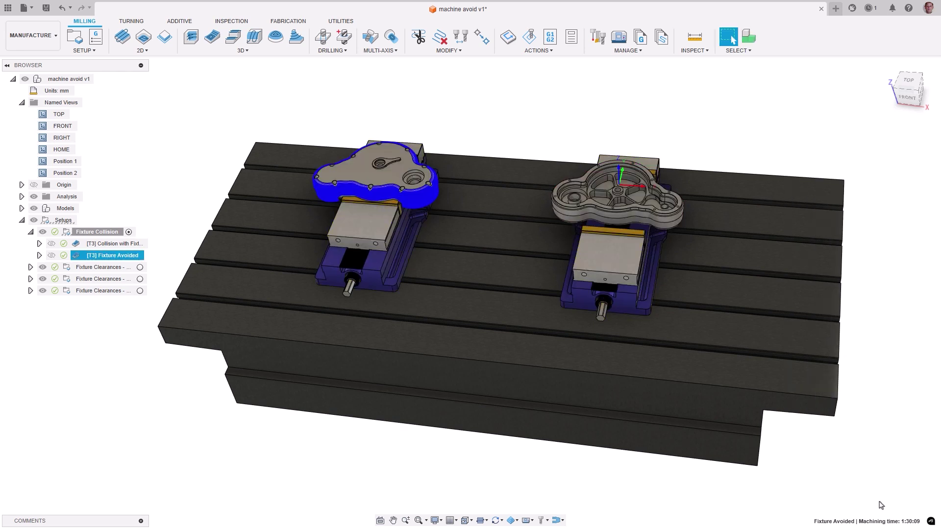
double_click(41, 174)
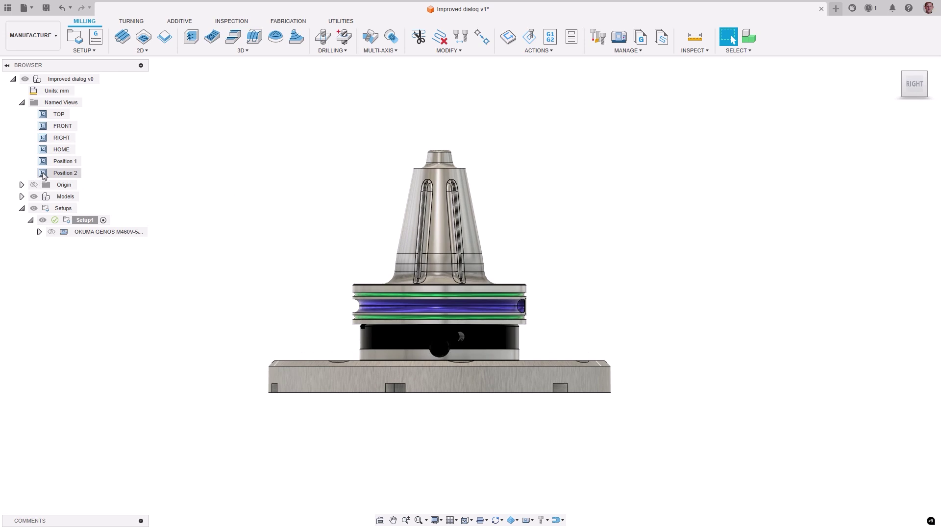
Step: Create a new Geodesic toolpath from the 3D milling strategies and look through its tabs
double_click(42, 173)
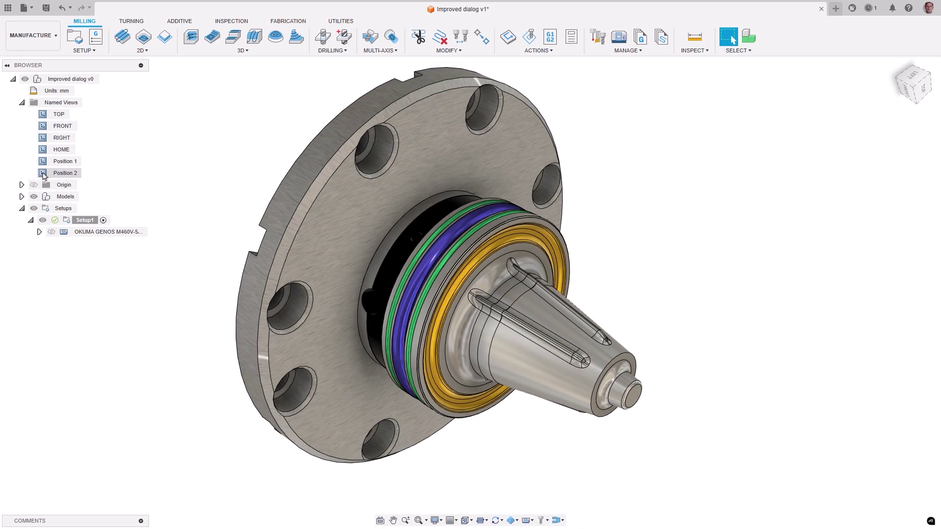
left_click(231, 51)
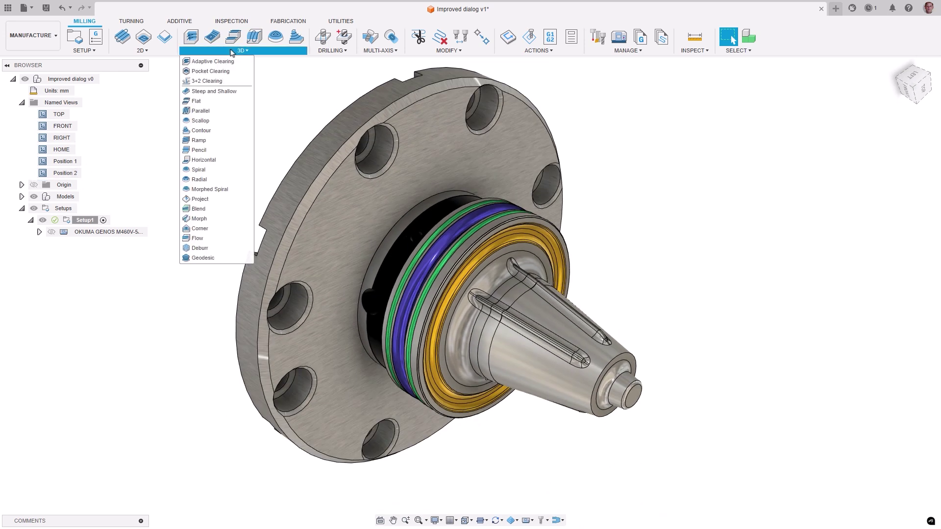
left_click(203, 258)
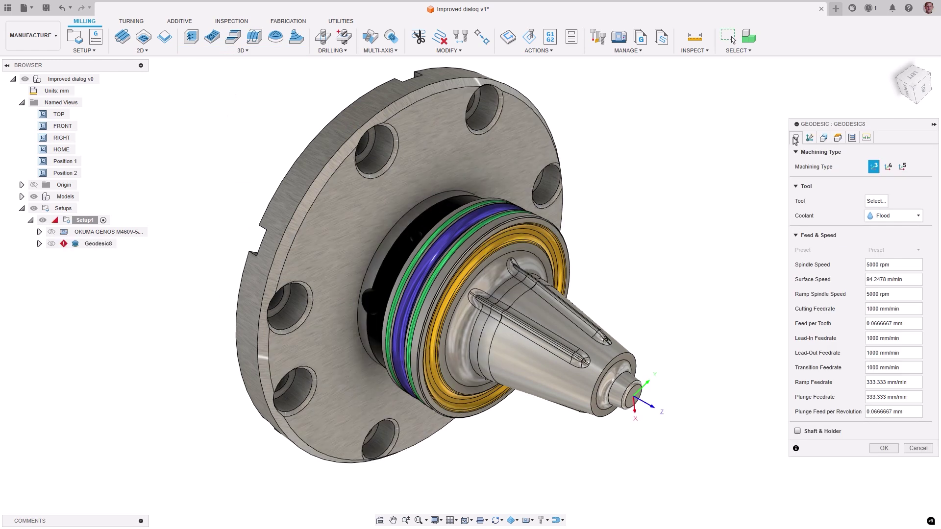
left_click(809, 138)
left_click(825, 138)
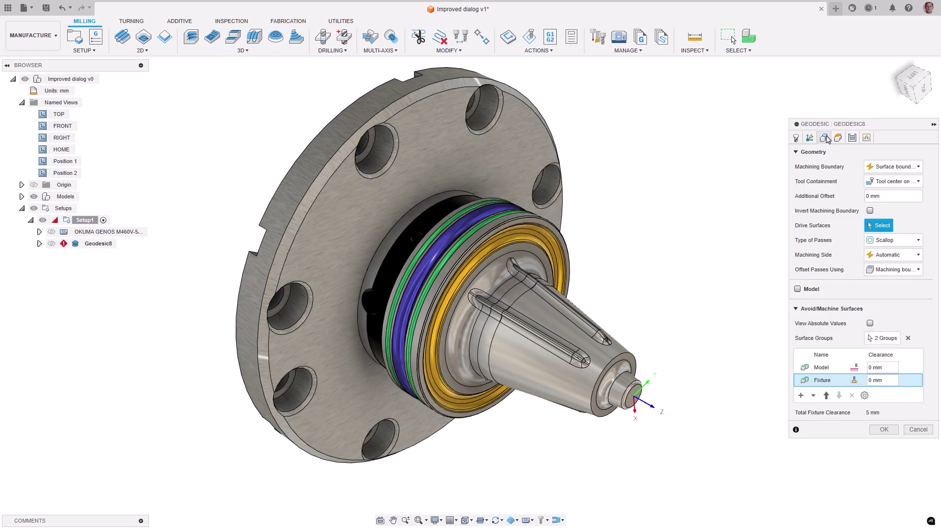
left_click(838, 139)
left_click(852, 138)
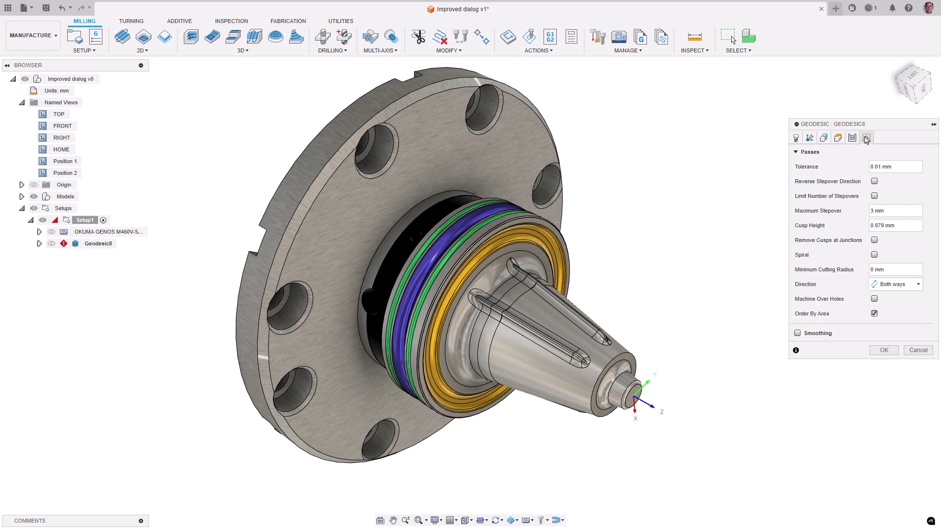
left_click(866, 139)
left_click(796, 139)
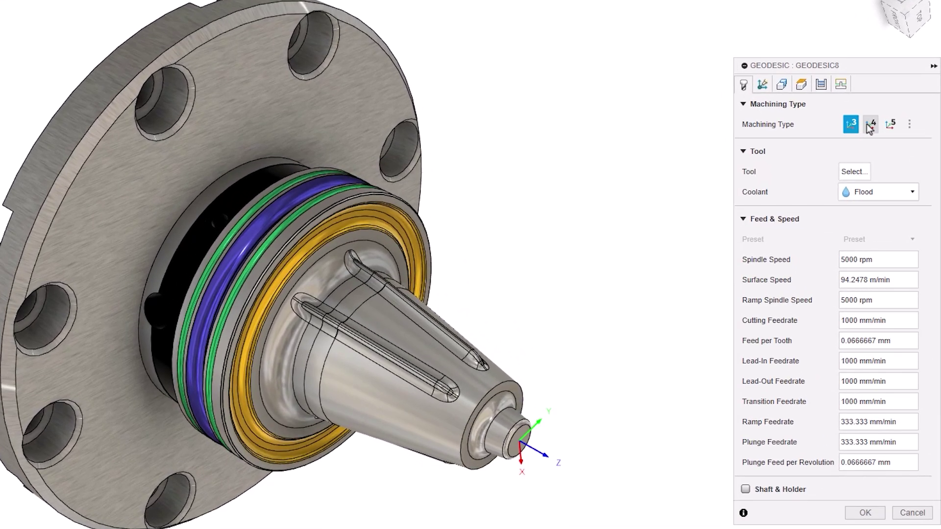
Step: Set the Geodesic machining type to 5-axis and enable tool orientation with a Vertical axis
left_click(870, 126)
left_click(891, 125)
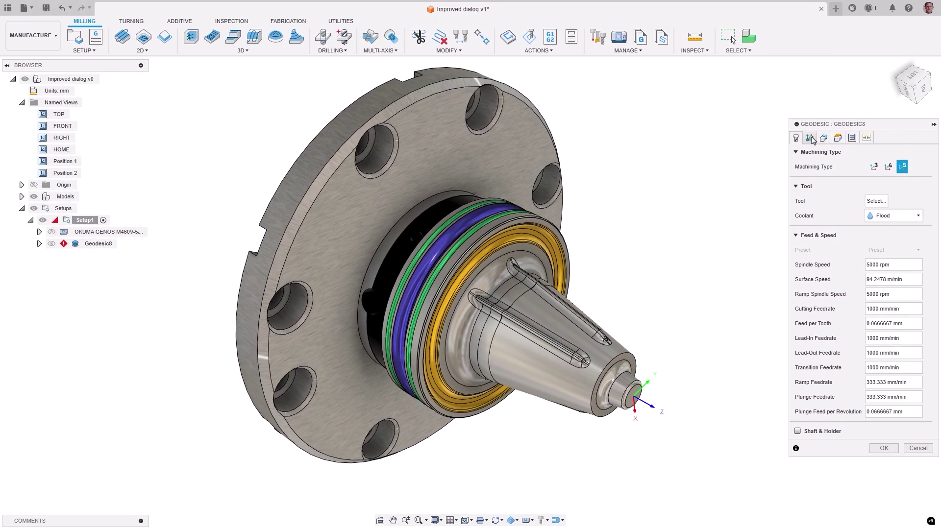
left_click(810, 138)
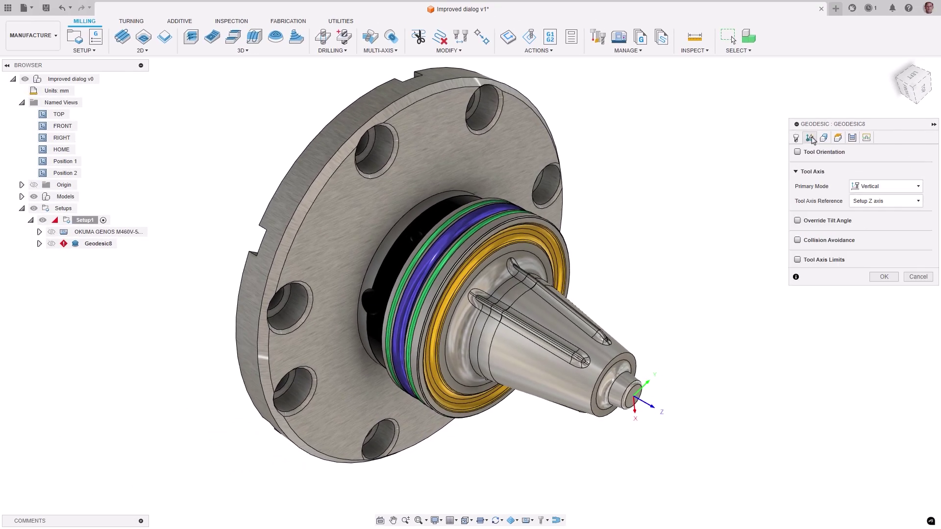
left_click(911, 188)
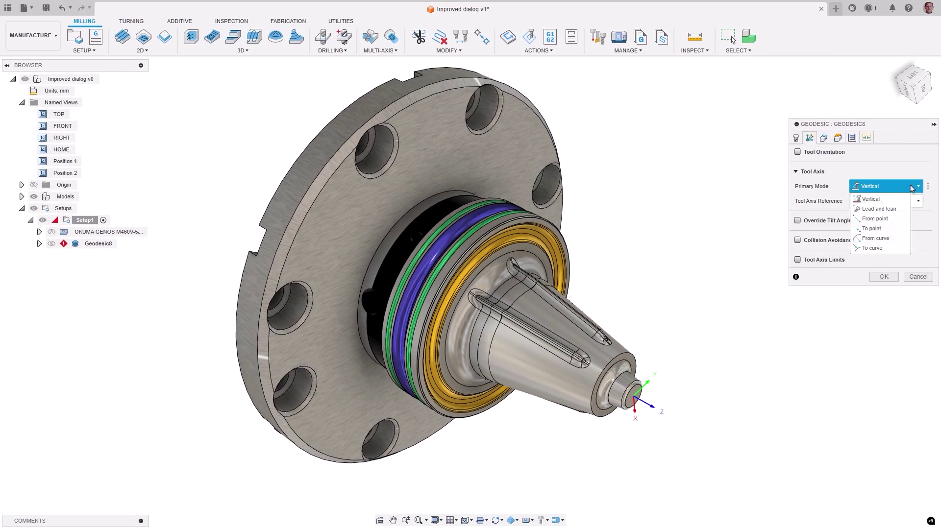
left_click(890, 174)
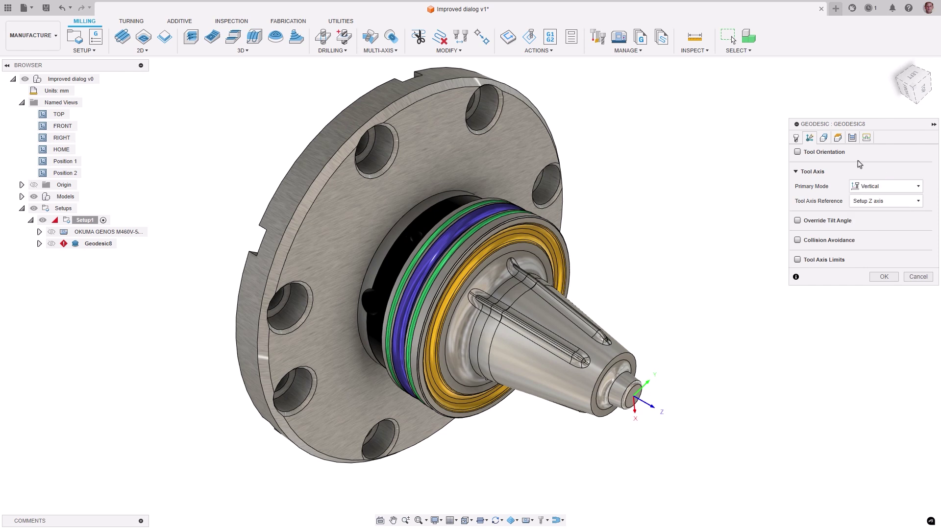
left_click(797, 153)
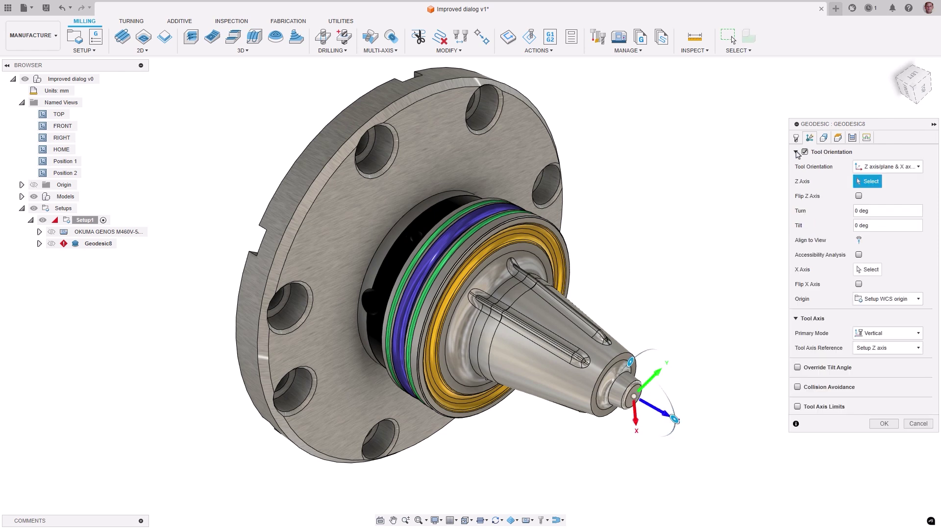
Step: Review the tool, orientation, geometry, heights, passes and linking pages of the Geodesic dialog
left_click(796, 138)
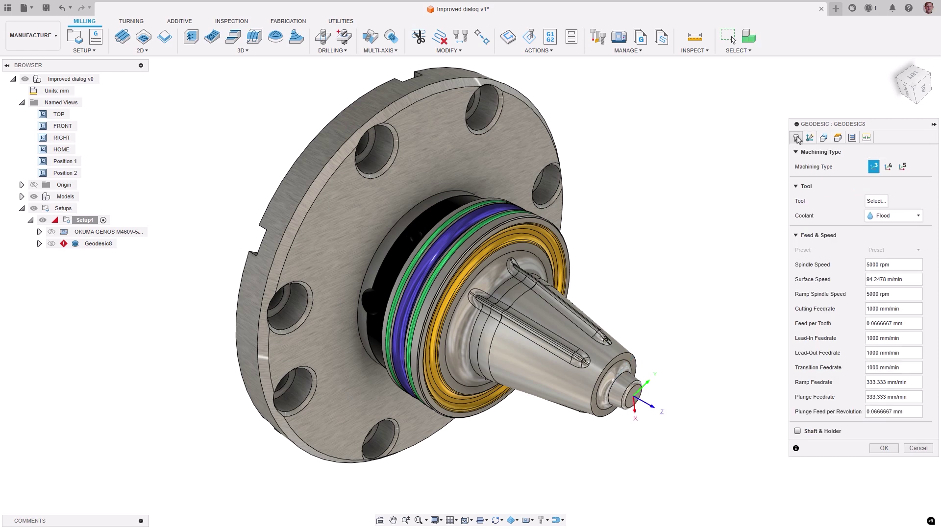
left_click(809, 138)
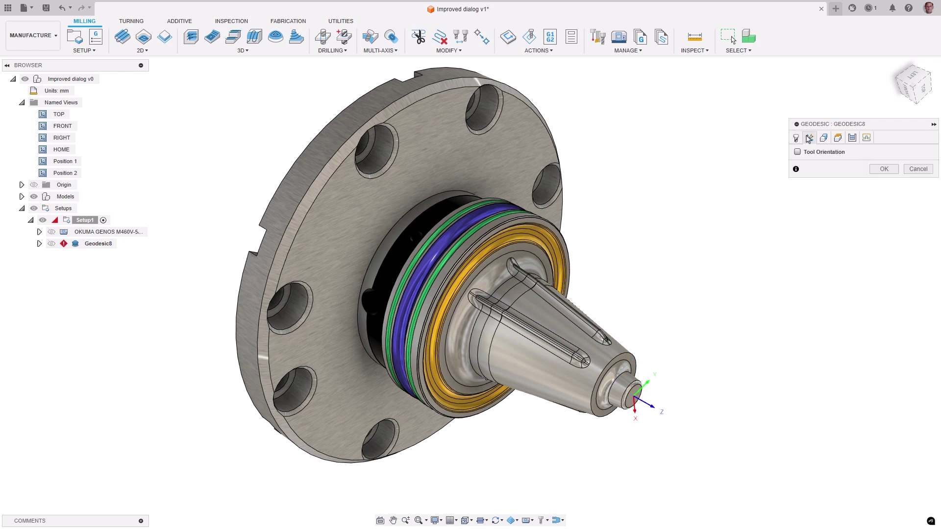
left_click(826, 139)
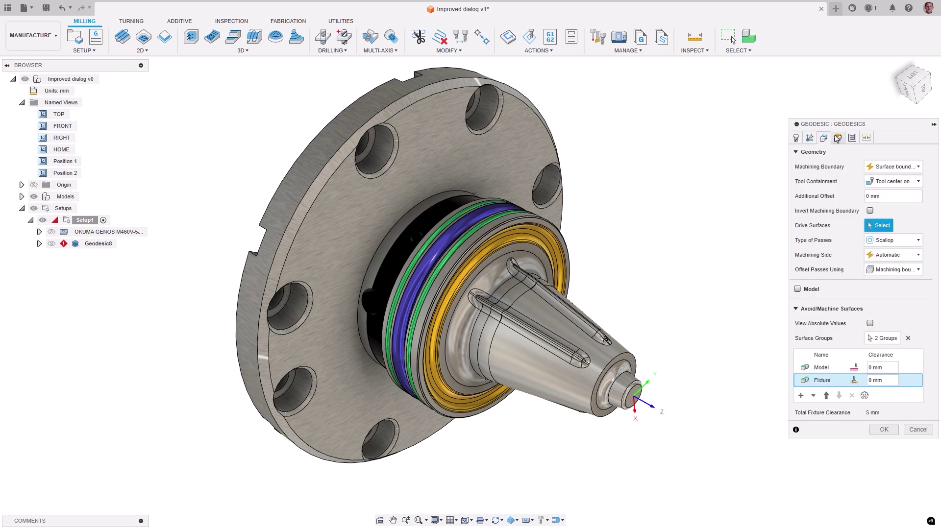
left_click(838, 138)
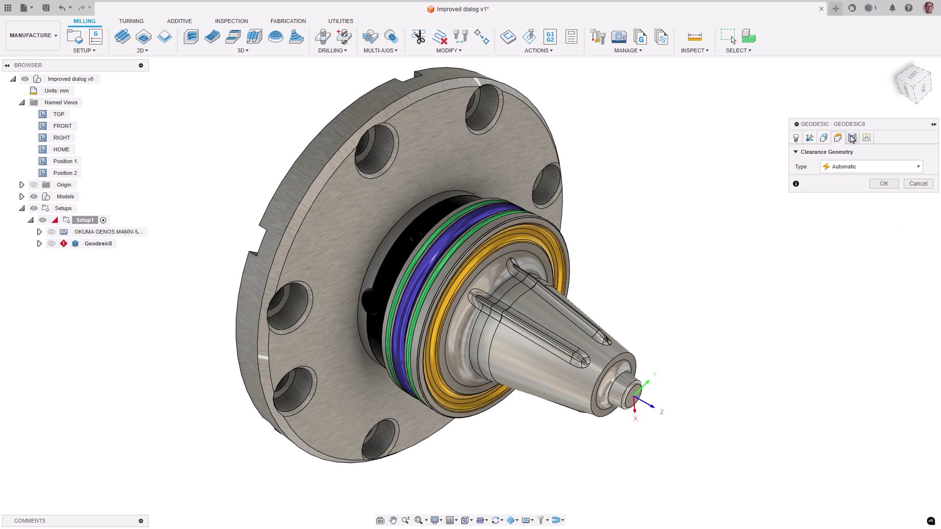
left_click(852, 139)
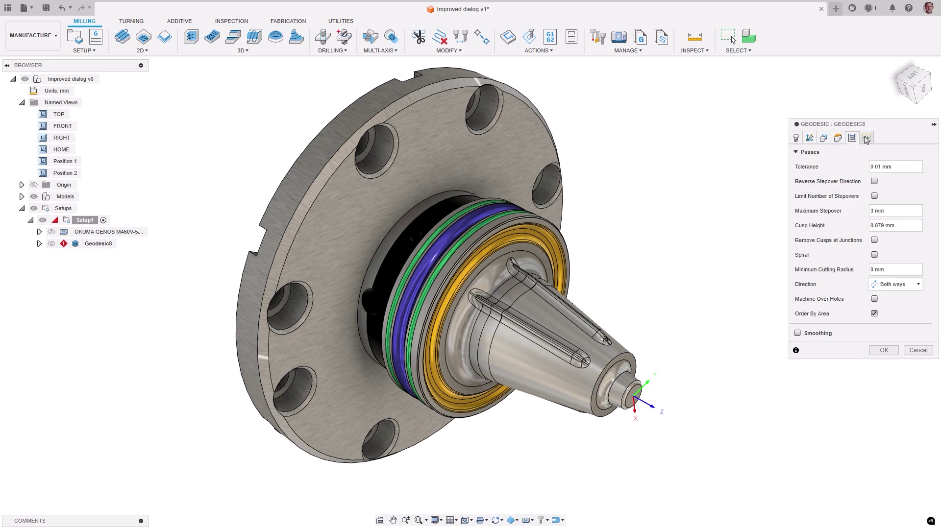
left_click(866, 139)
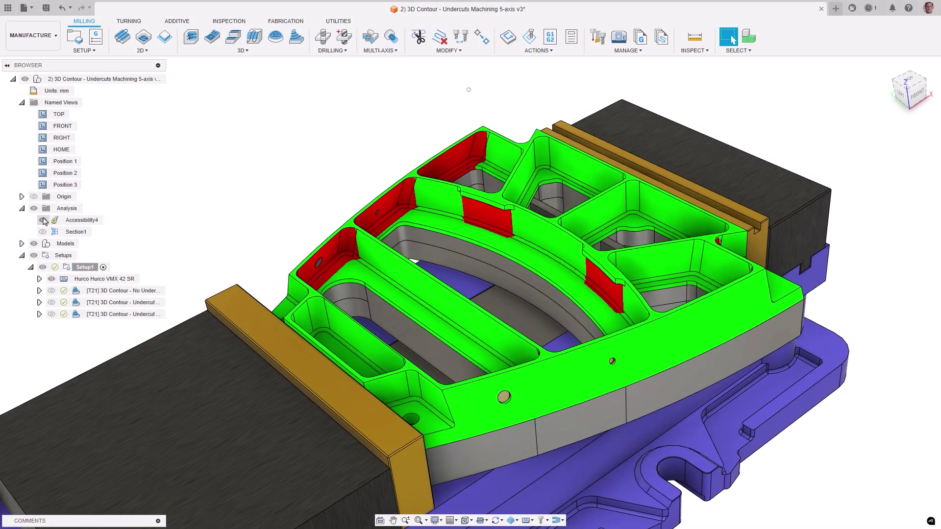
Step: With Section1 shown in Position 3, turn on tool-axis Collision Avoidance for the Undercut contour
left_click(43, 232)
left_click(43, 184)
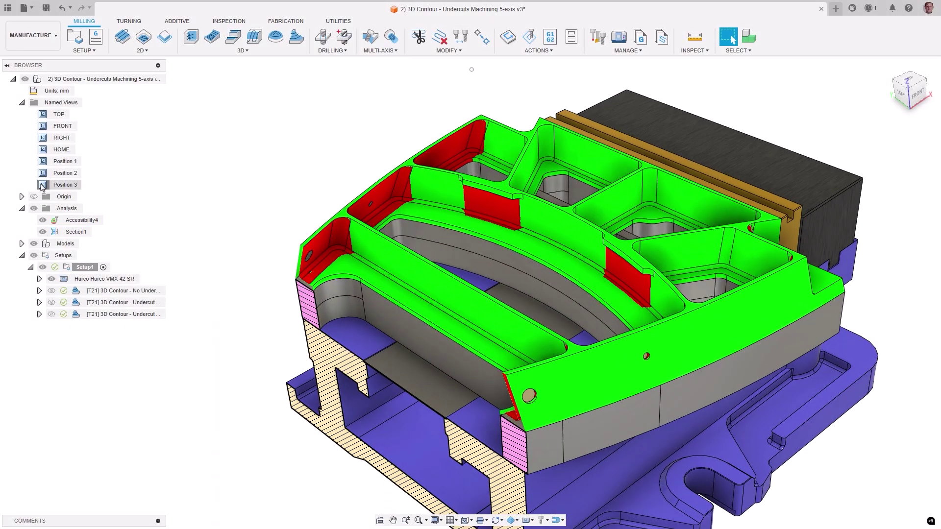
left_click(77, 292)
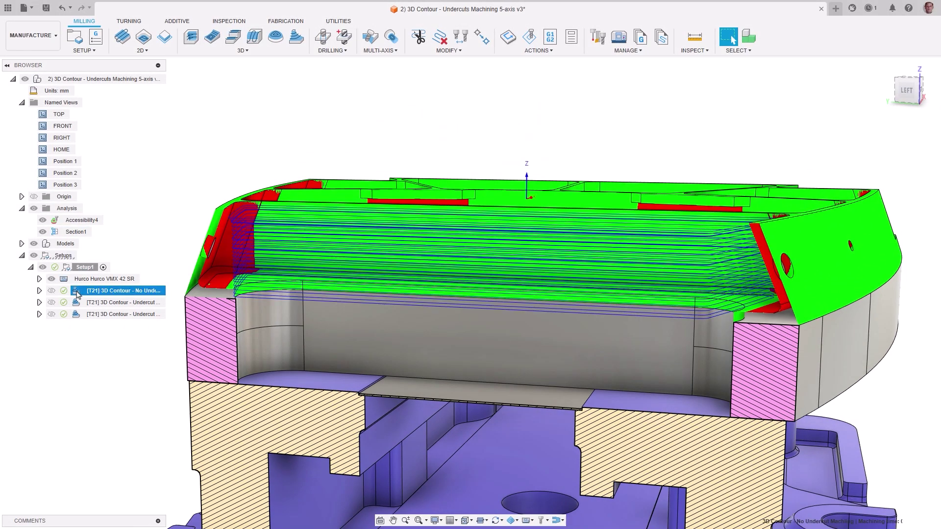
double_click(77, 303)
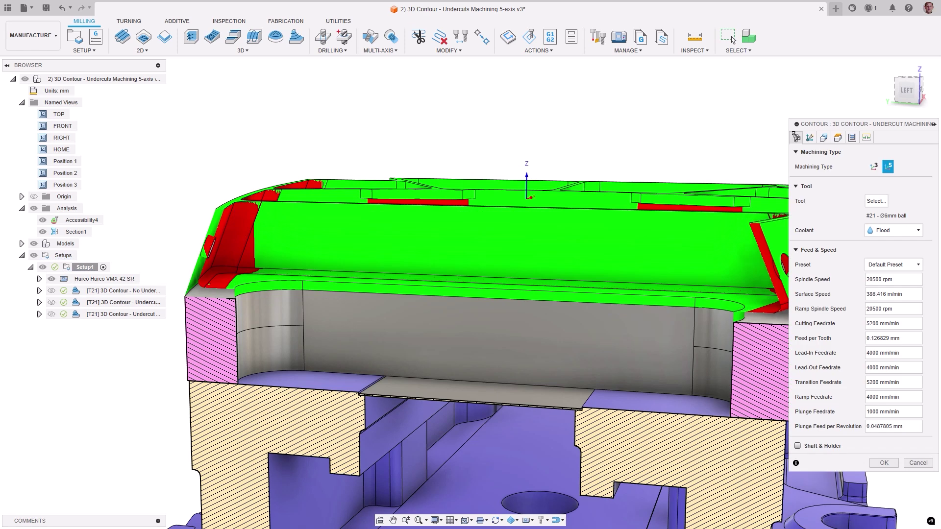
left_click(809, 138)
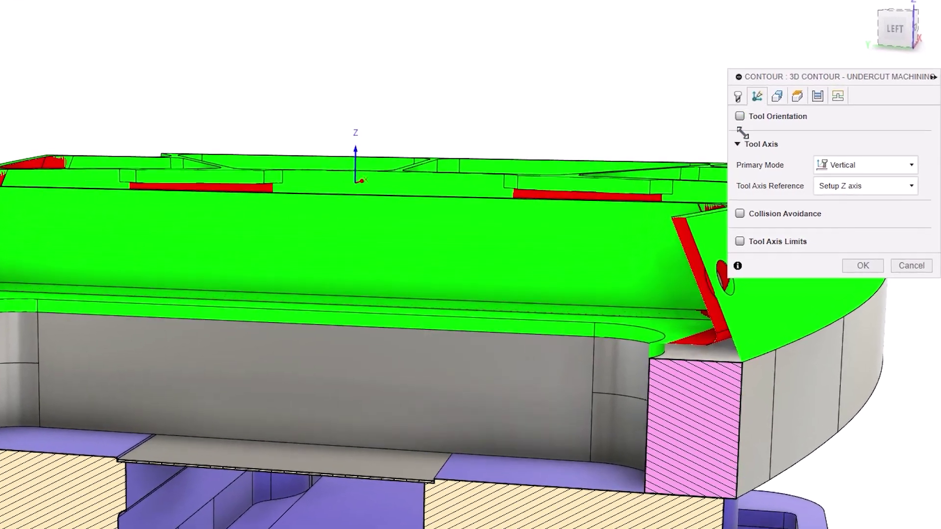
left_click(731, 213)
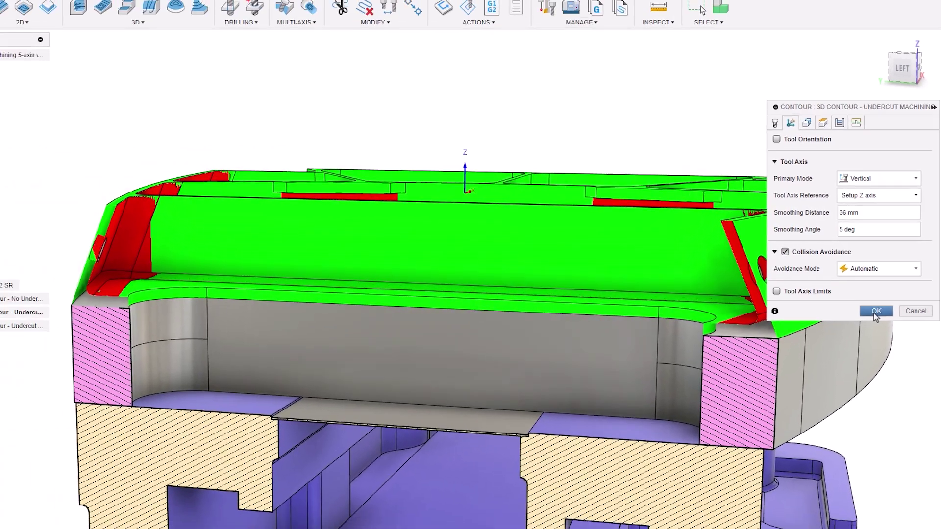
left_click(860, 332)
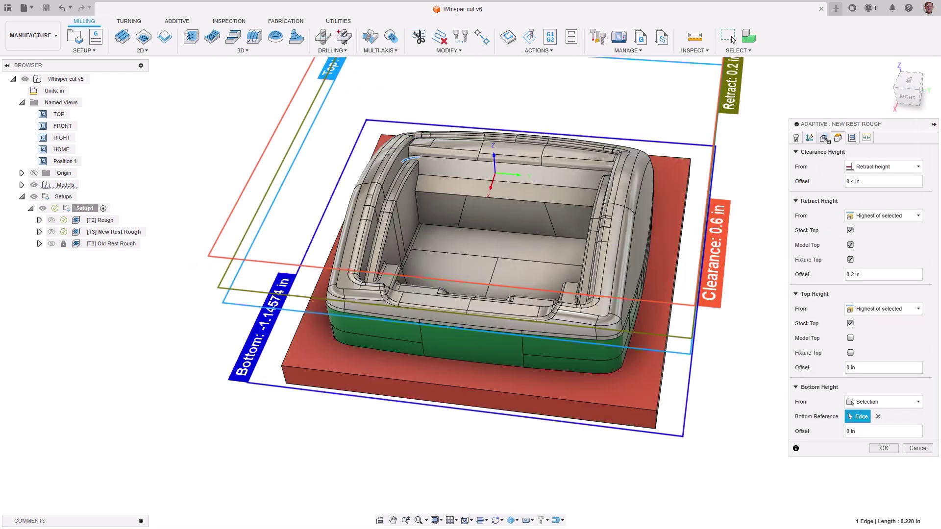
Step: Set New Rest Rough's Define Stock By to Remaining stock, sourced from previous operation(s)
left_click(824, 138)
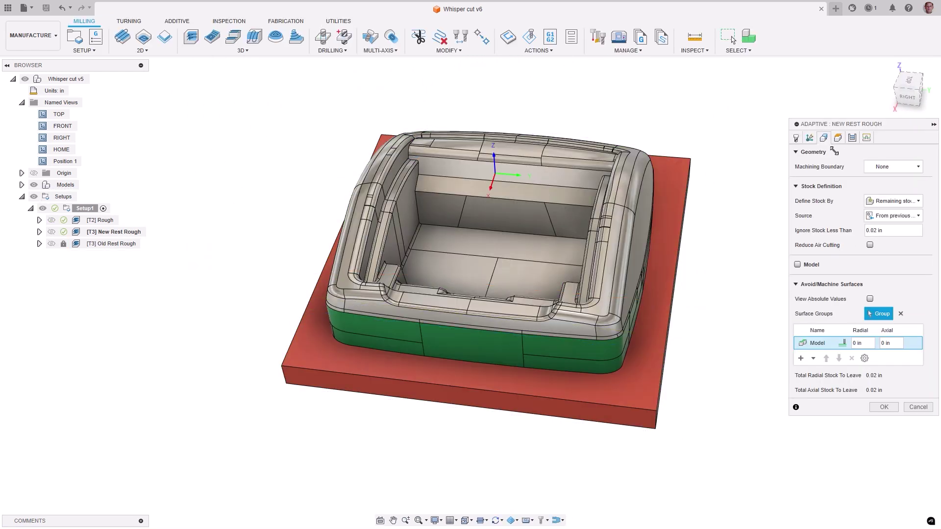
left_click(915, 203)
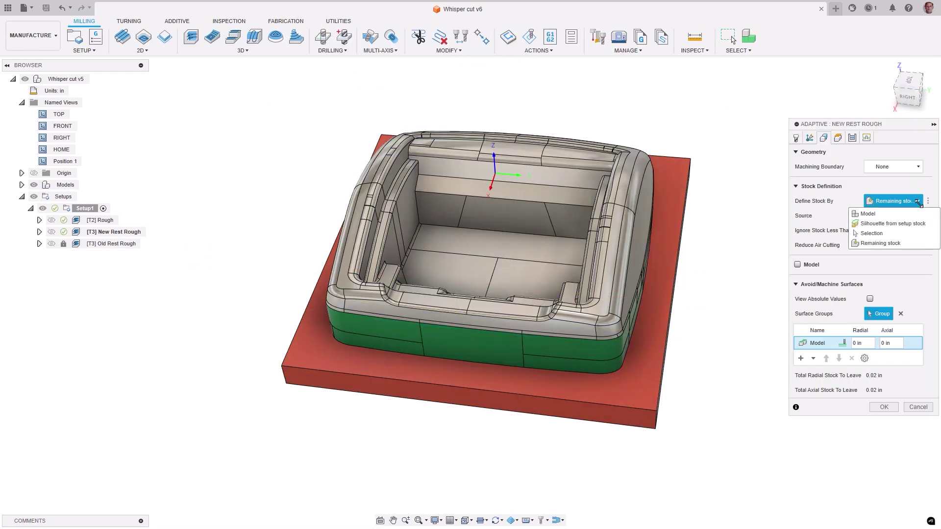
left_click(906, 245)
left_click(911, 219)
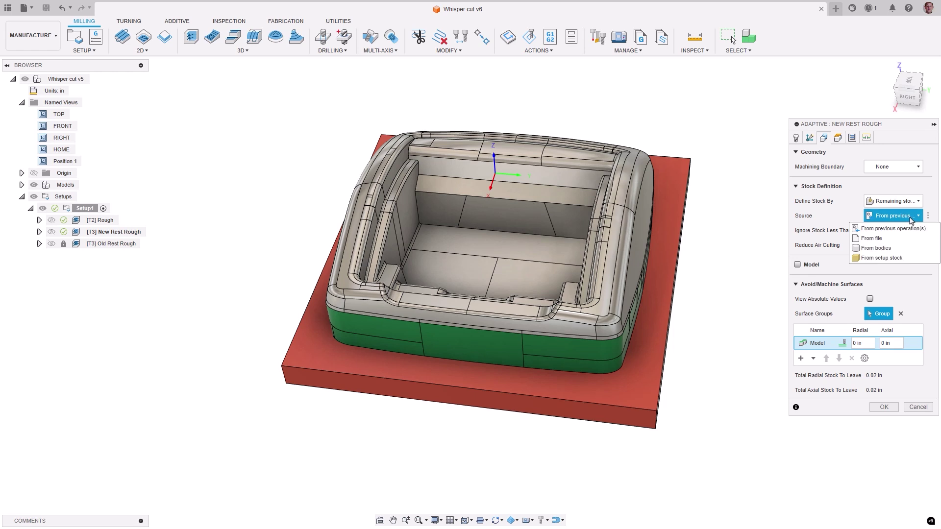
left_click(901, 234)
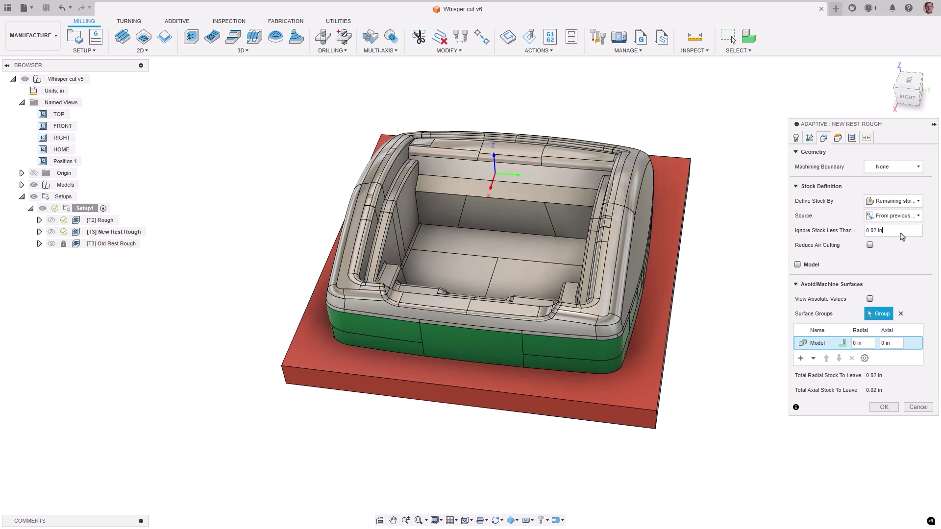
Step: Generate New Rest Rough and compare its toolpath with Old Rest Rough
left_click(883, 406)
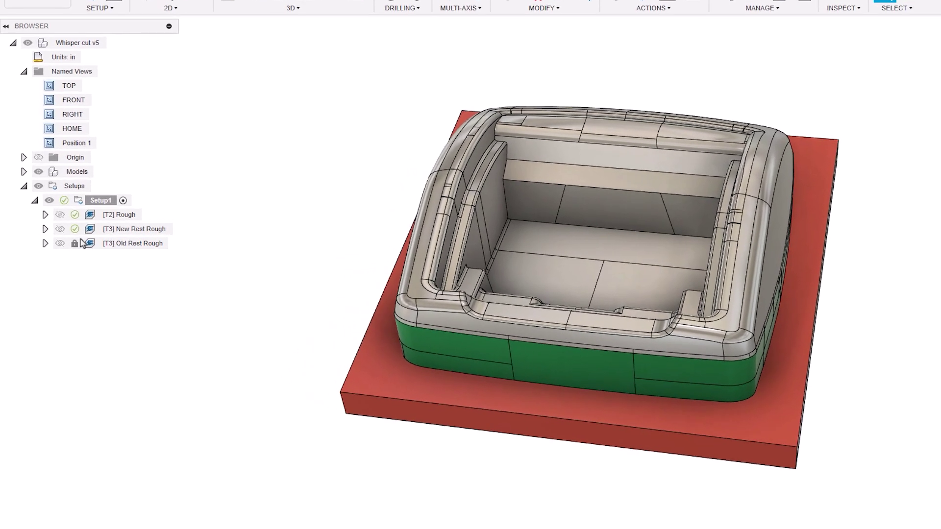
left_click(91, 248)
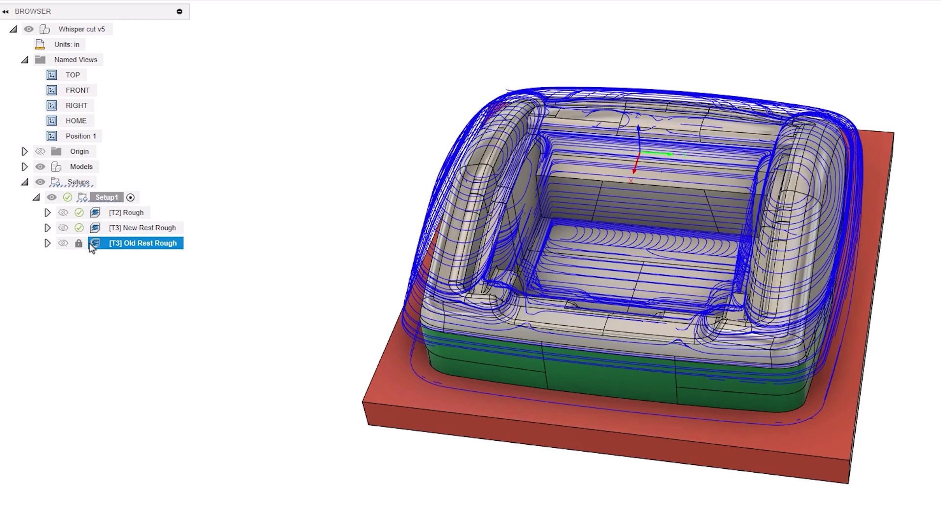
left_click(95, 232)
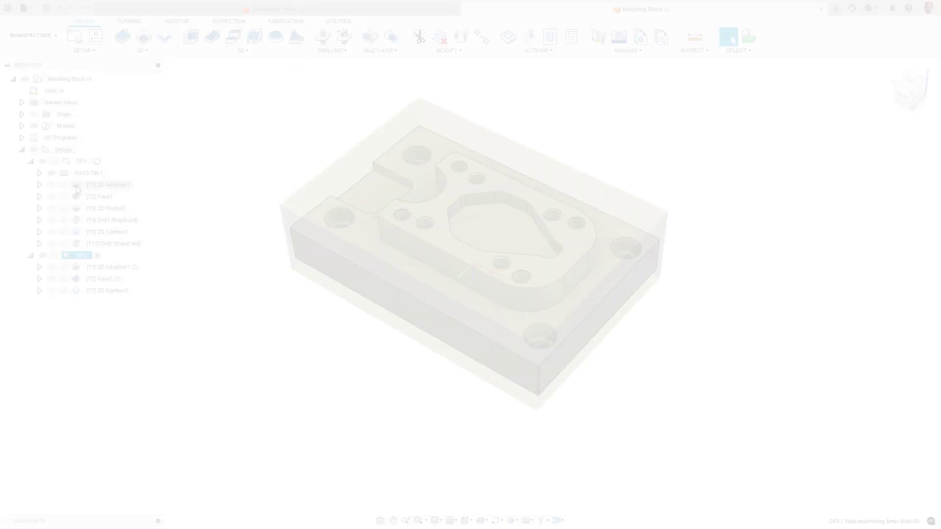
Step: Step through the Mounting Block's toolpaths from 2D Pocket1 to 2D Contour3
left_click(74, 210)
left_click(75, 220)
left_click(74, 232)
left_click(74, 243)
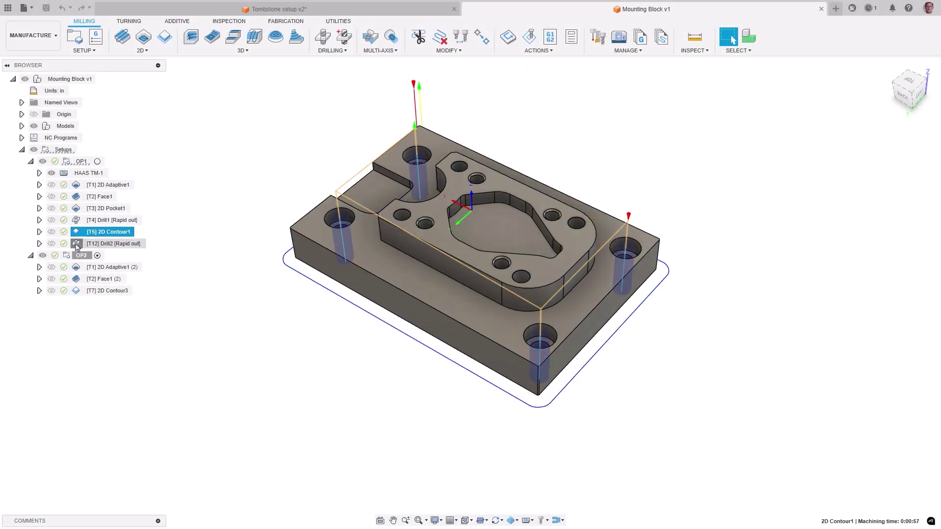
left_click(74, 267)
left_click(74, 279)
left_click(76, 293)
Step: Insert the Mounting Block into the Tombstone design, rotated -90° about Z
left_click(279, 9)
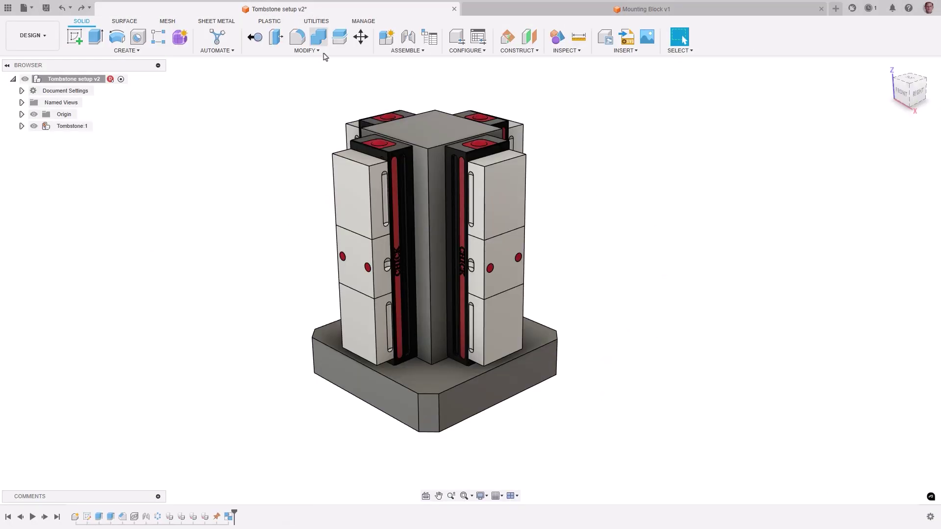
left_click(8, 8)
left_click_drag(27, 221, 326, 197)
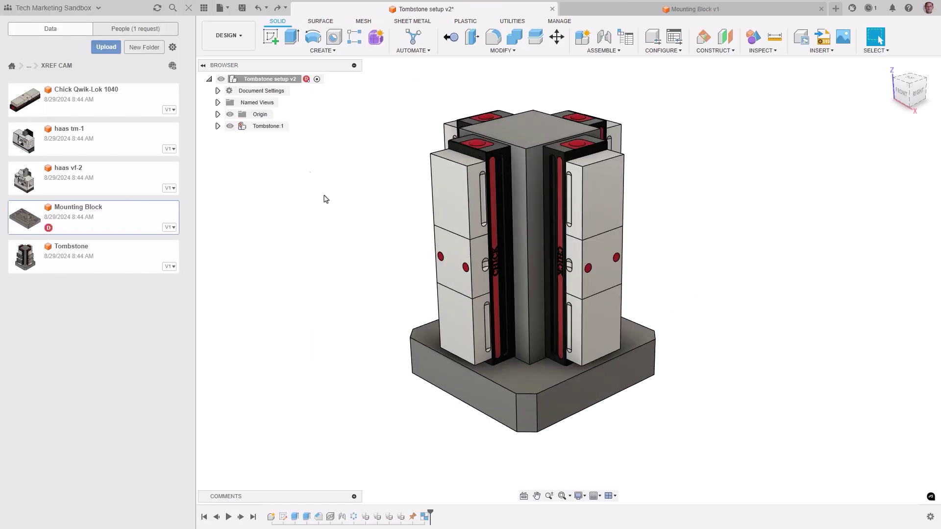
left_click(189, 10)
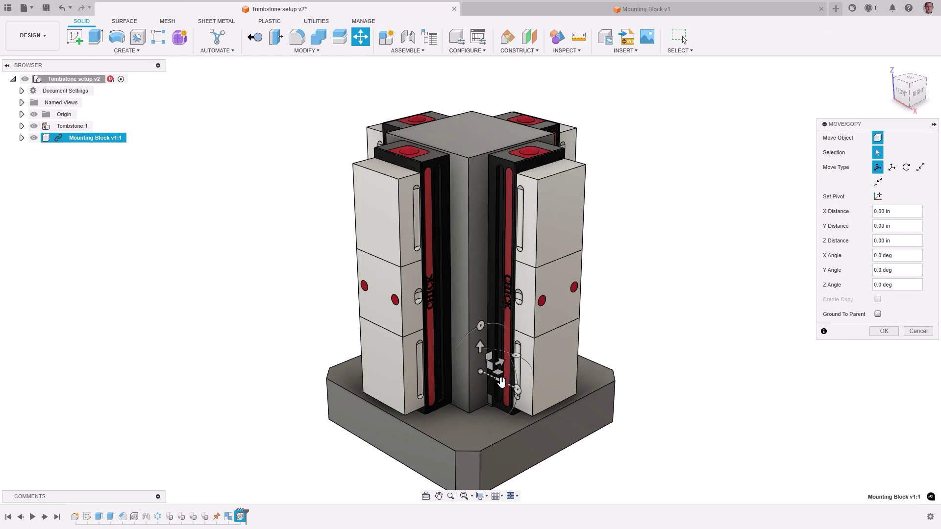
left_click_drag(663, 446, 630, 426)
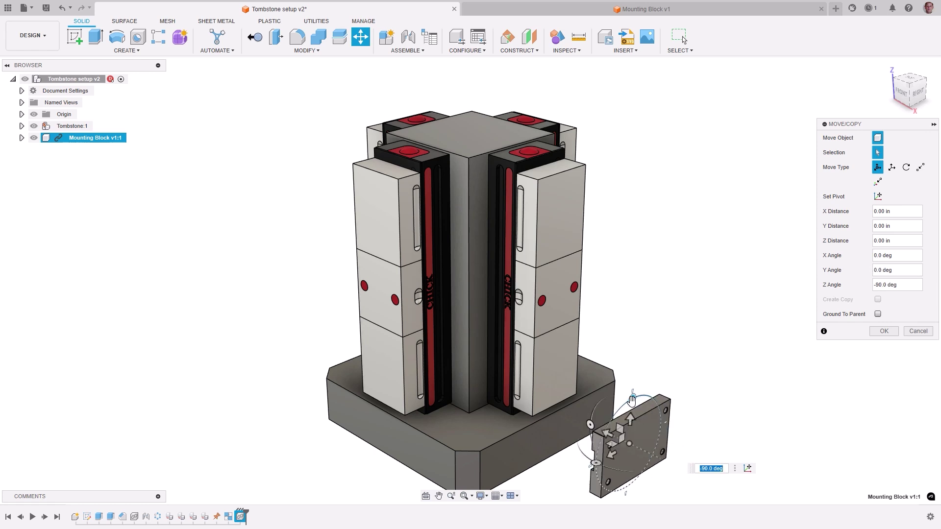
left_click(884, 332)
Step: Rigidly joint the Mounting Block onto the tombstone's front jaw
left_click(409, 38)
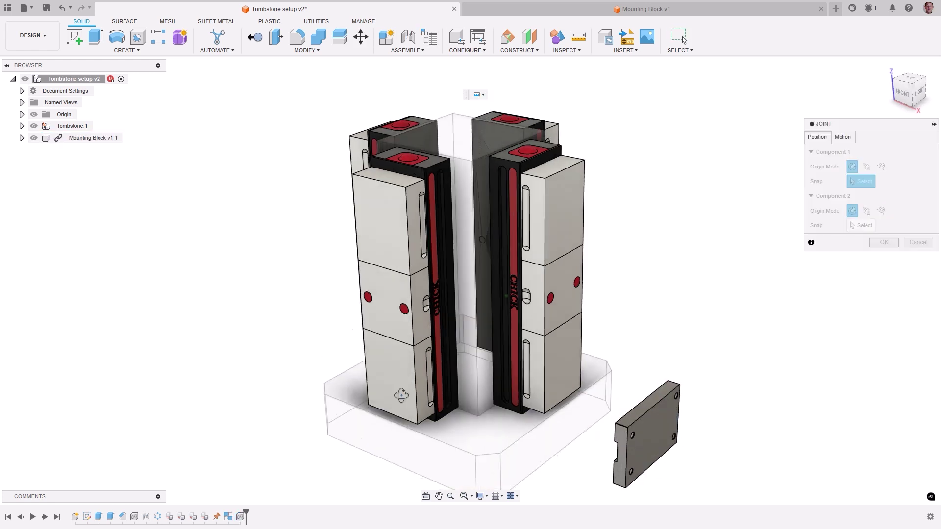
scroll(647, 350, "up", 3)
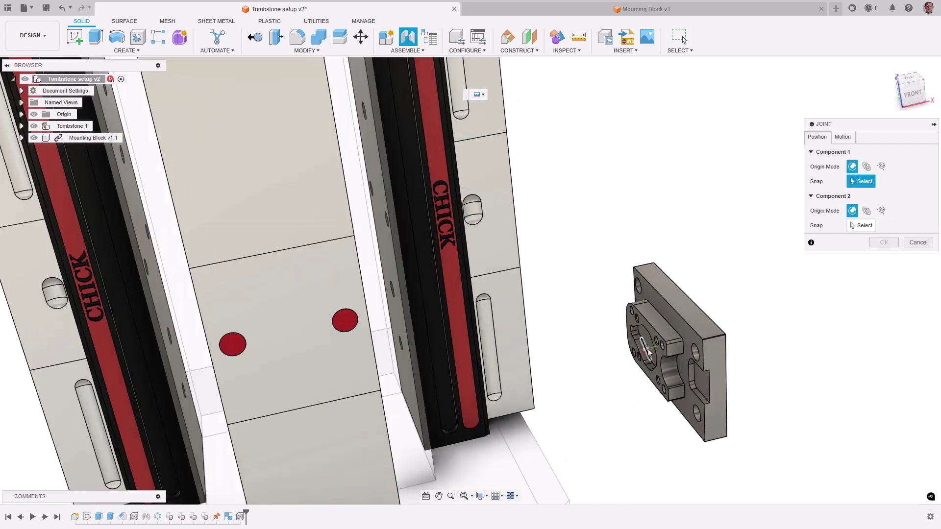
left_click(652, 349)
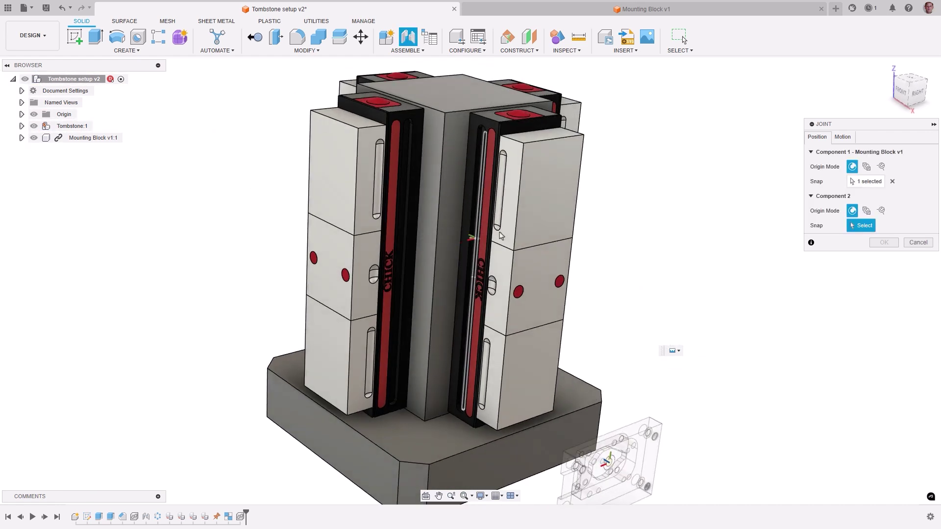
left_click(543, 245)
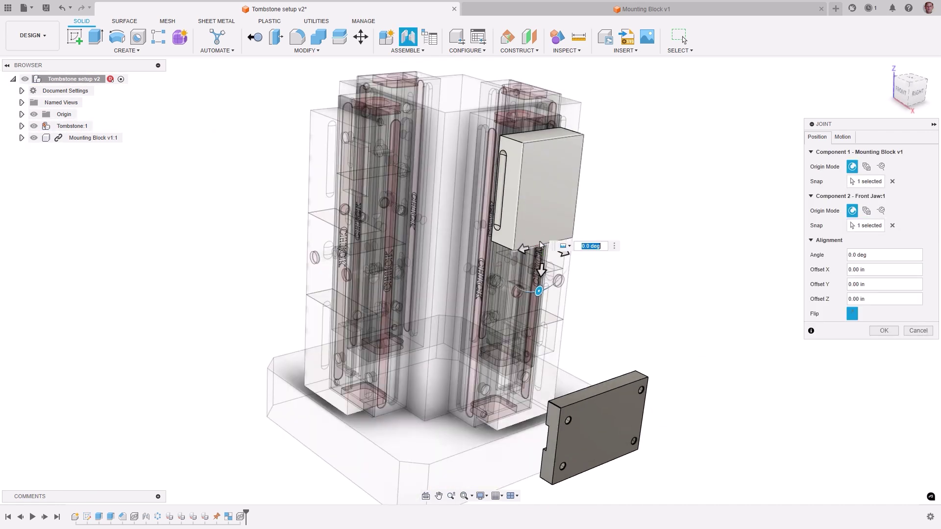
left_click(876, 332)
Step: Copy and paste the Mounting Block and move the copy 18 in to the left
left_click(46, 161)
right_click(47, 162)
key("Escape")
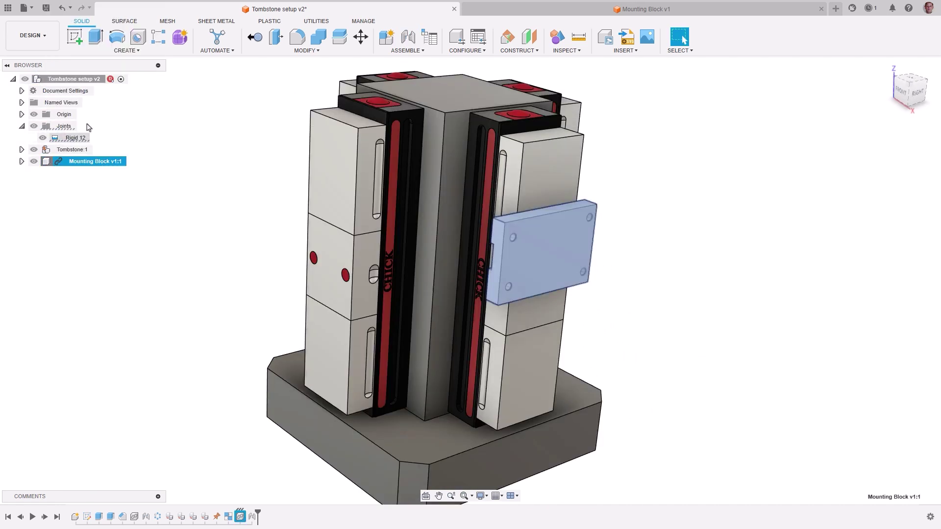
right_click(42, 78)
left_click(88, 268)
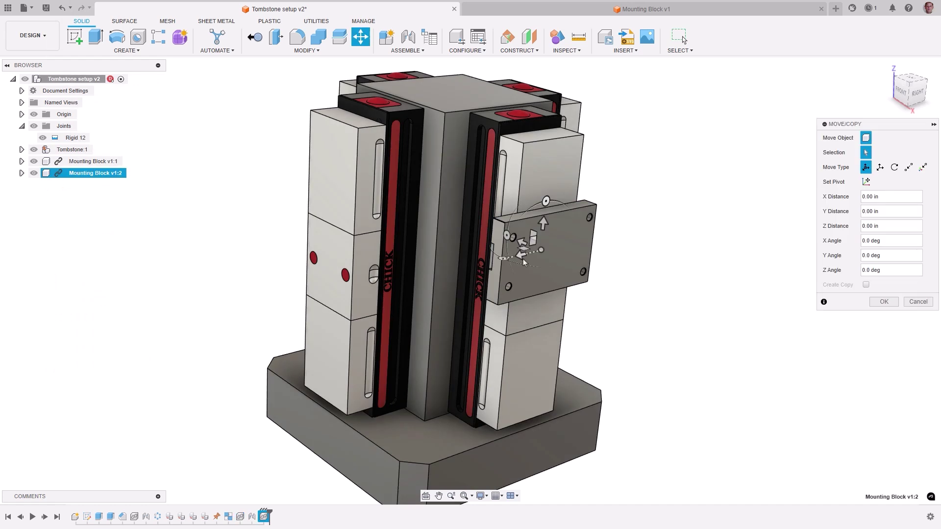
left_click_drag(523, 262, 163, 335)
left_click(877, 304)
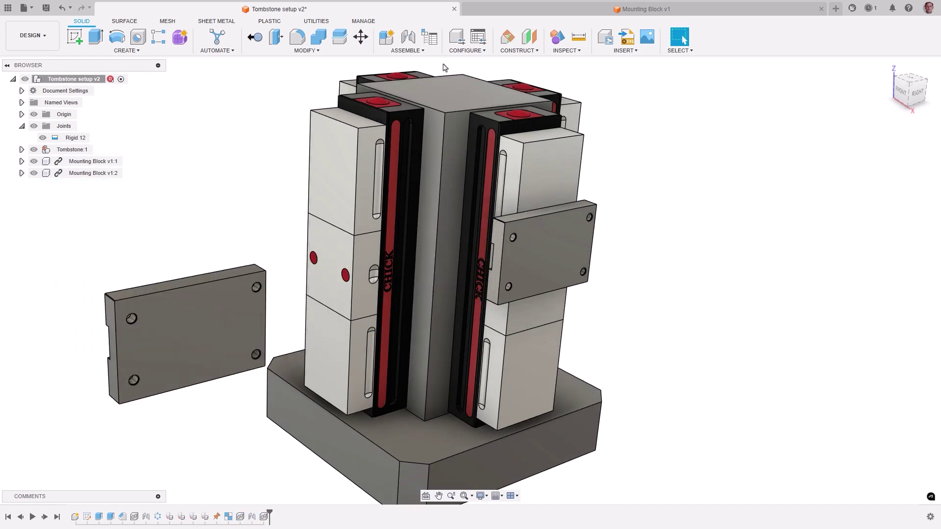
Step: Rigidly joint the pasted block onto the other tombstone face
left_click(408, 37)
left_click(194, 337)
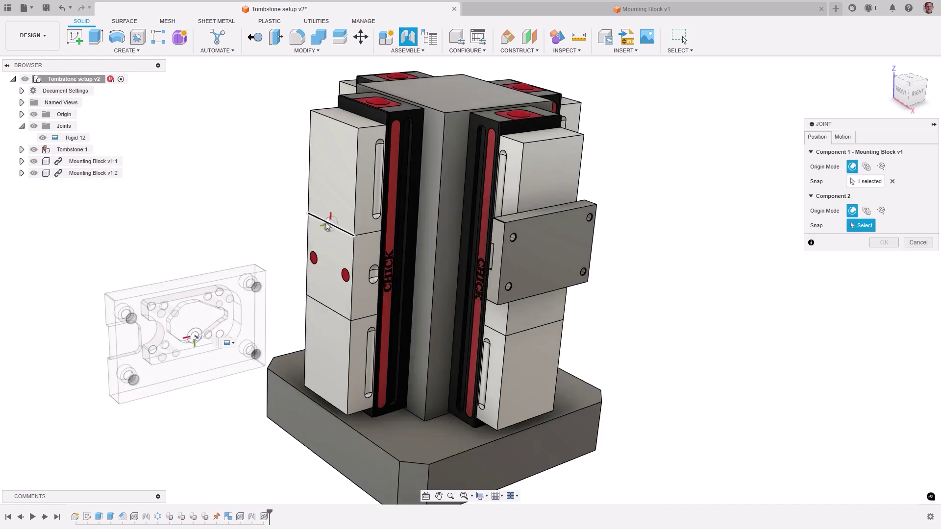
left_click(329, 223)
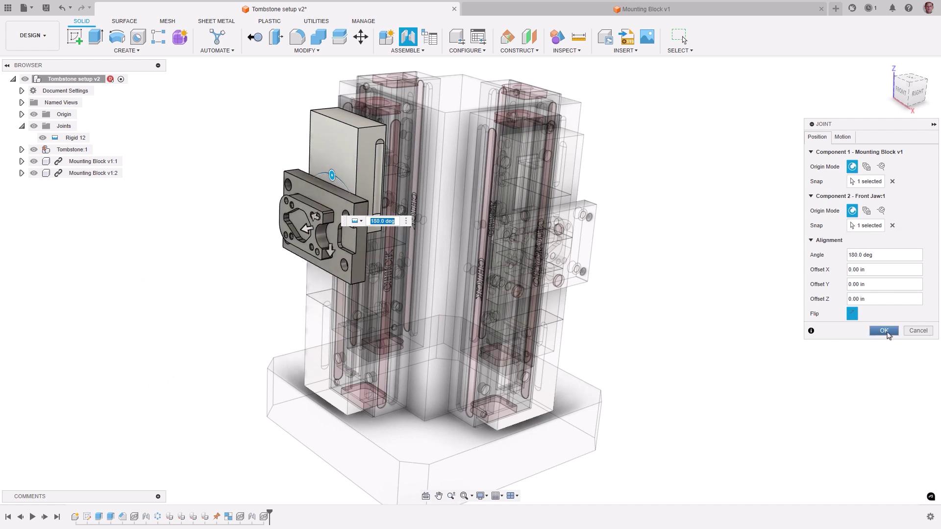
left_click(883, 334)
left_click(32, 35)
Step: In the Manufacture workspace, suppress the first OP1 setup
left_click(34, 145)
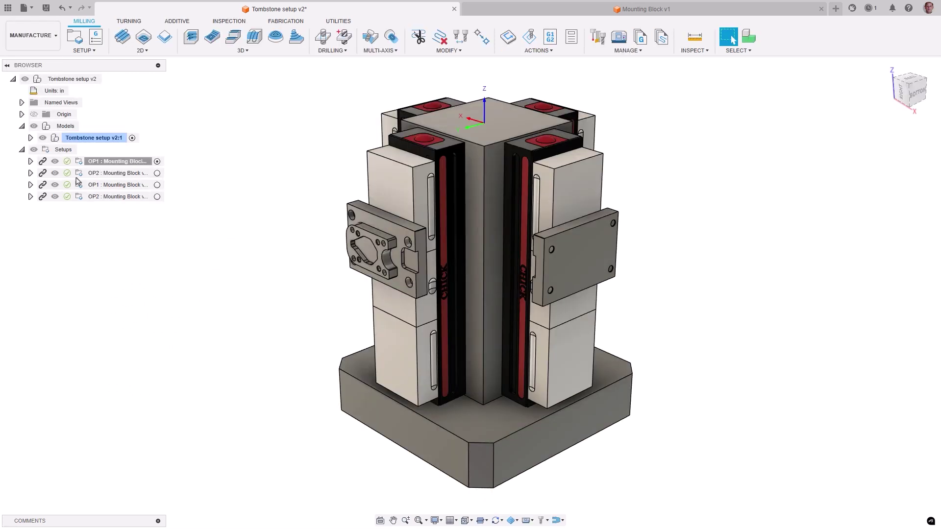
left_click(81, 161)
right_click(81, 163)
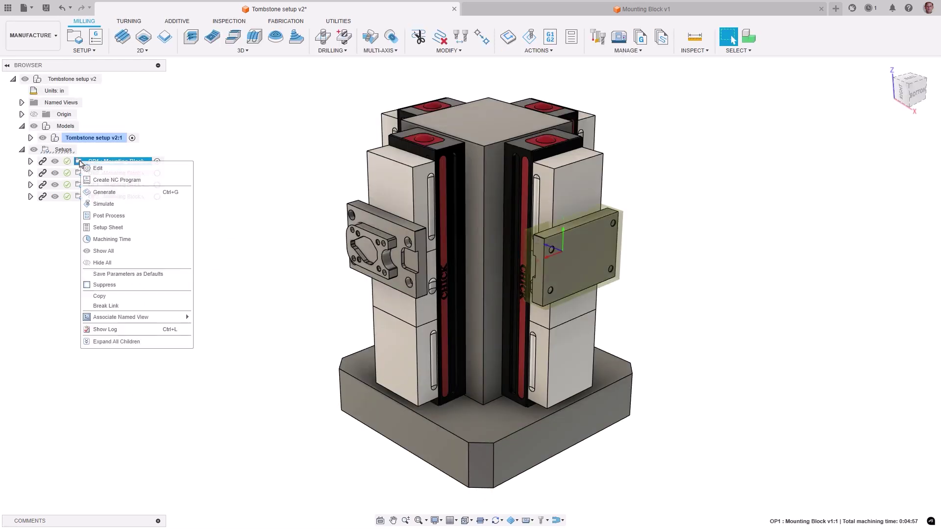
left_click(88, 282)
Step: Select the OP2 and second OP1 setups and expand both to list their operations
left_click(77, 174)
left_click(79, 185)
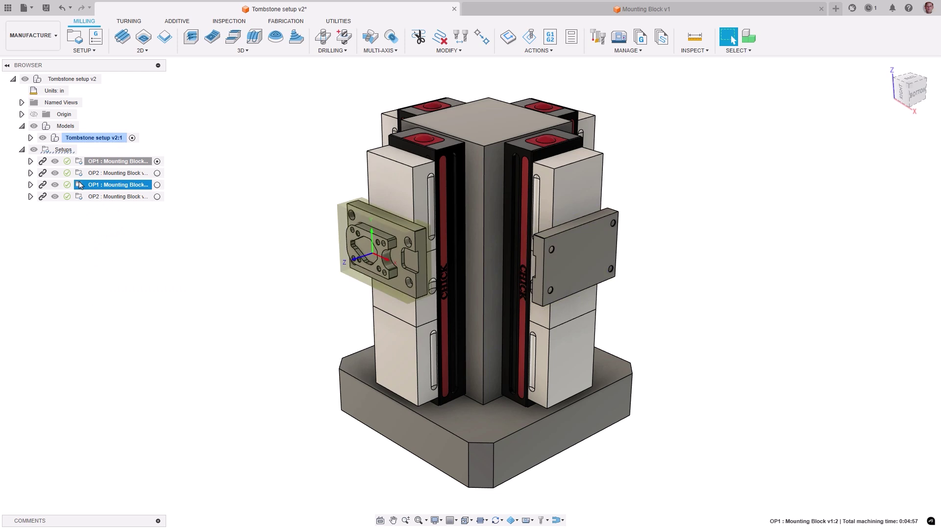
right_click(79, 198)
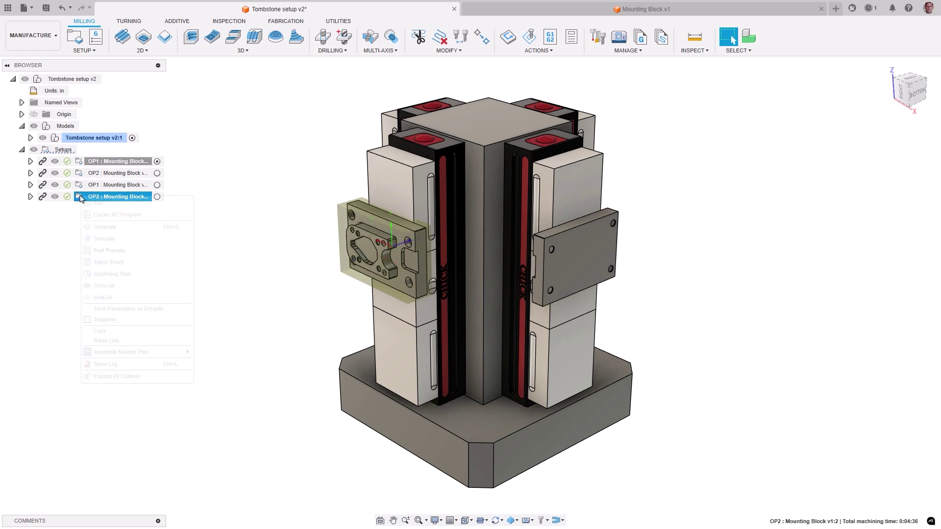
left_click(94, 316)
left_click(31, 173)
left_click(30, 221)
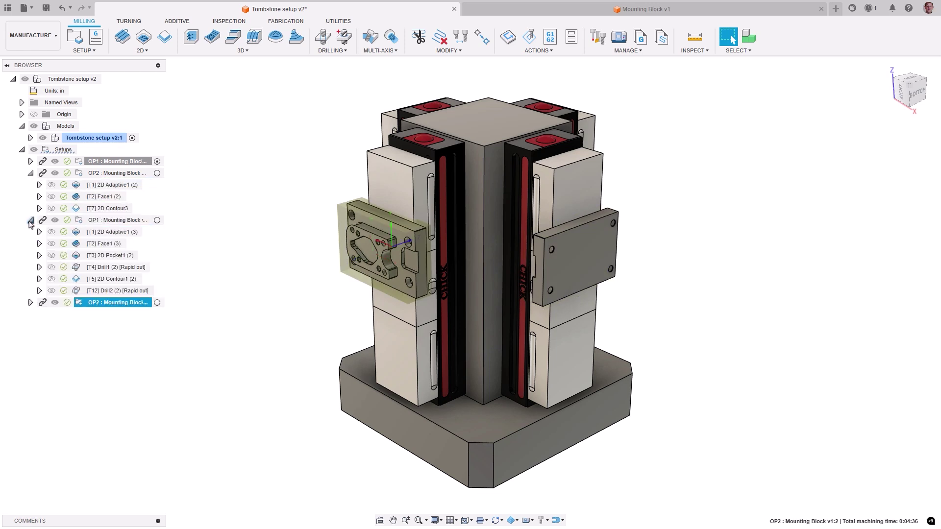
Step: Step through the toolpaths from 2D Adaptive1 (2) to Drill2
left_click(81, 185)
left_click(79, 196)
left_click(78, 208)
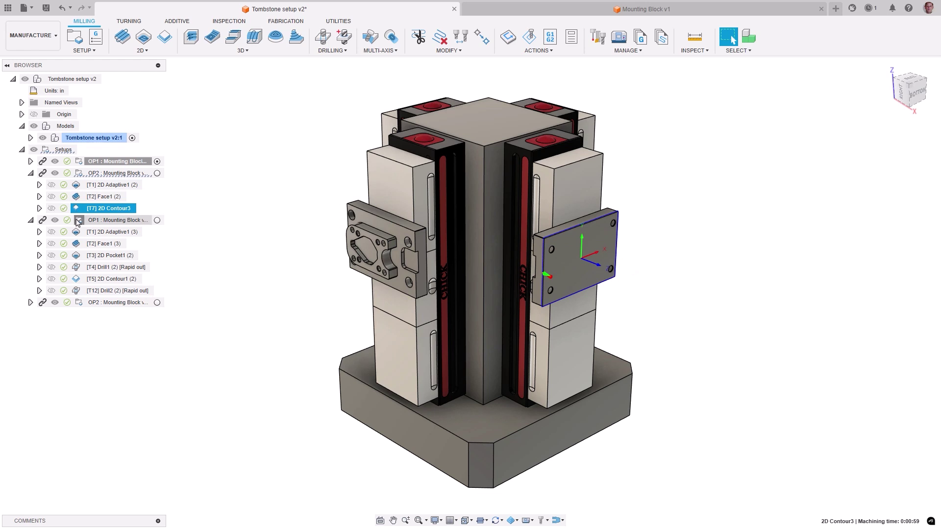
left_click(77, 232)
left_click(77, 244)
left_click(77, 255)
left_click(77, 267)
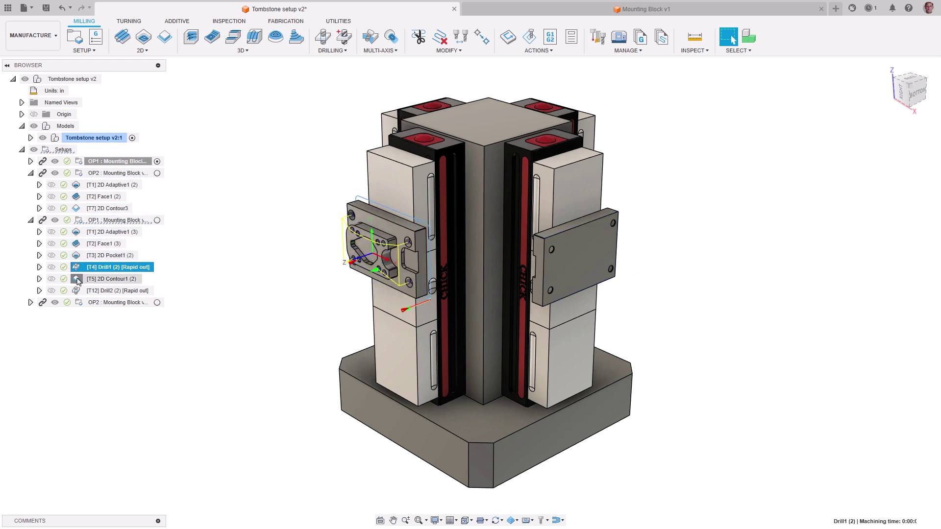
left_click(76, 279)
left_click(77, 291)
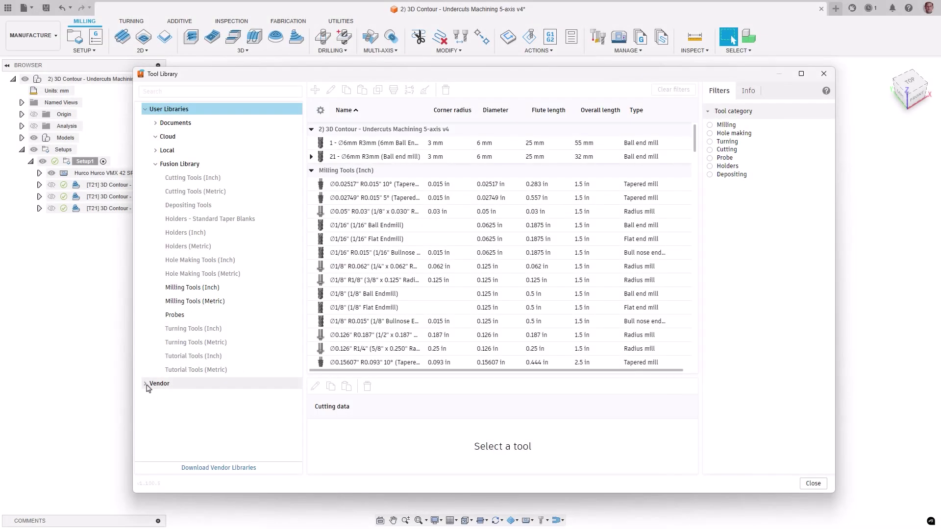
Step: Filter the GARR TOOL vendor library to milling flat end mills with diameter 12
left_click(146, 384)
left_click_drag(299, 199, 300, 319)
left_click(188, 261)
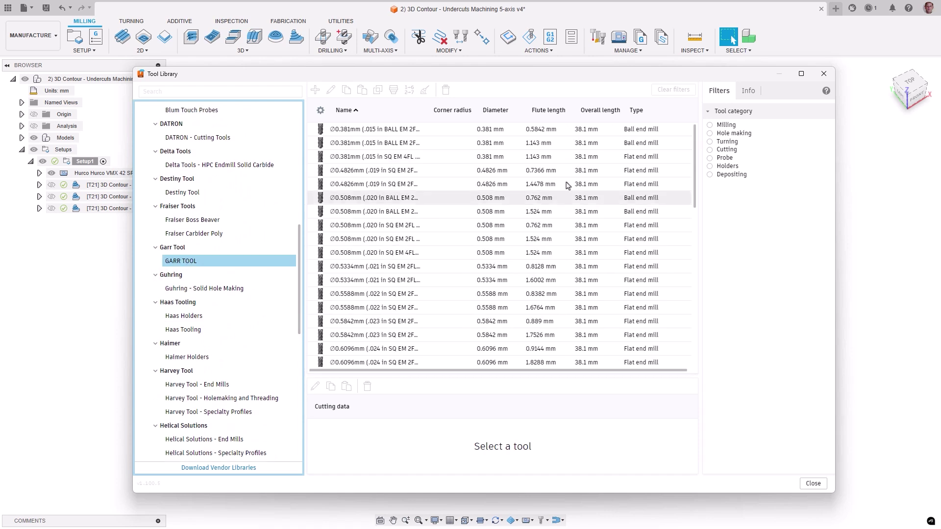
left_click(726, 125)
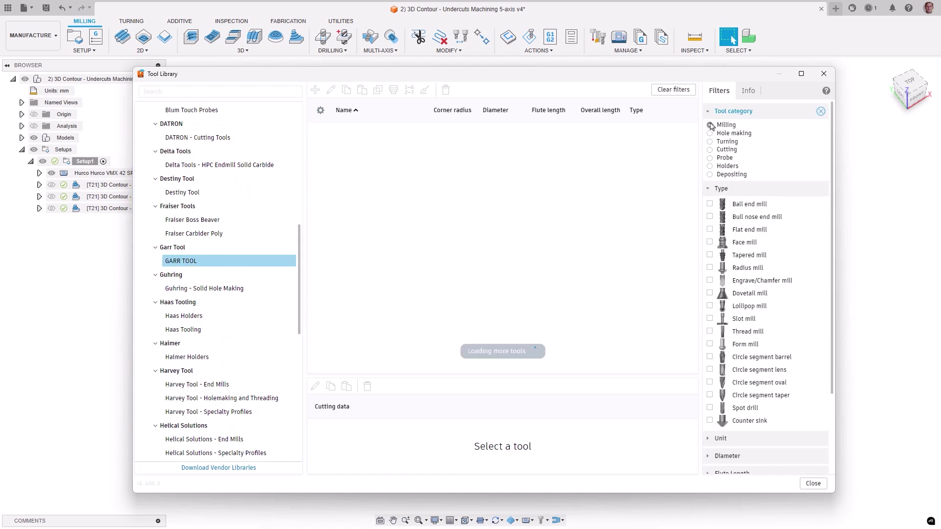
left_click(710, 230)
scroll(737, 388, "down", 2)
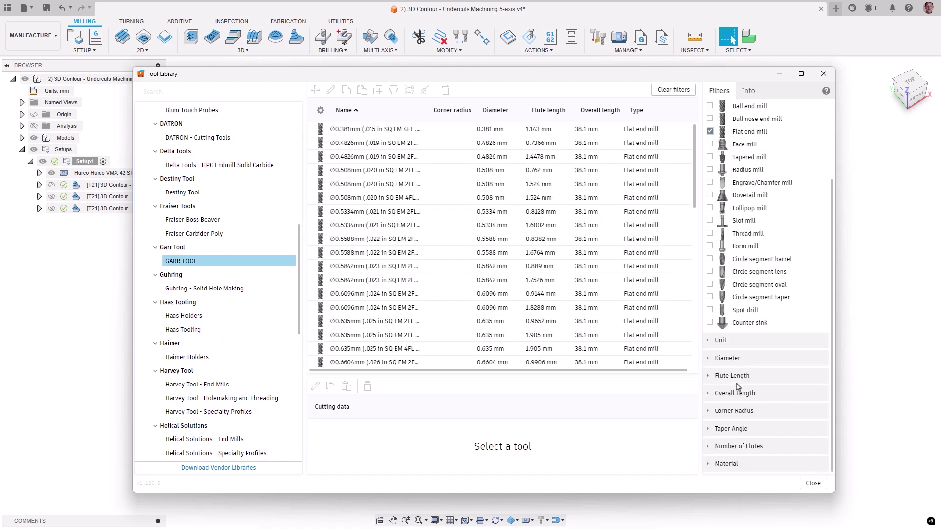
left_click(709, 359)
left_click(759, 371)
type("1")
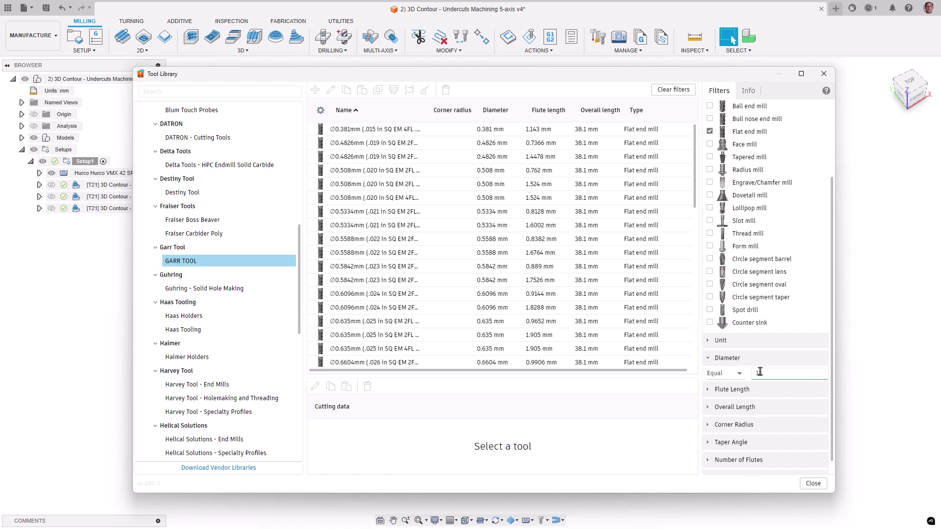
type("2")
Step: Paste a 12 mm flat end mill into the 3D Contour document's tool library
left_click(346, 212)
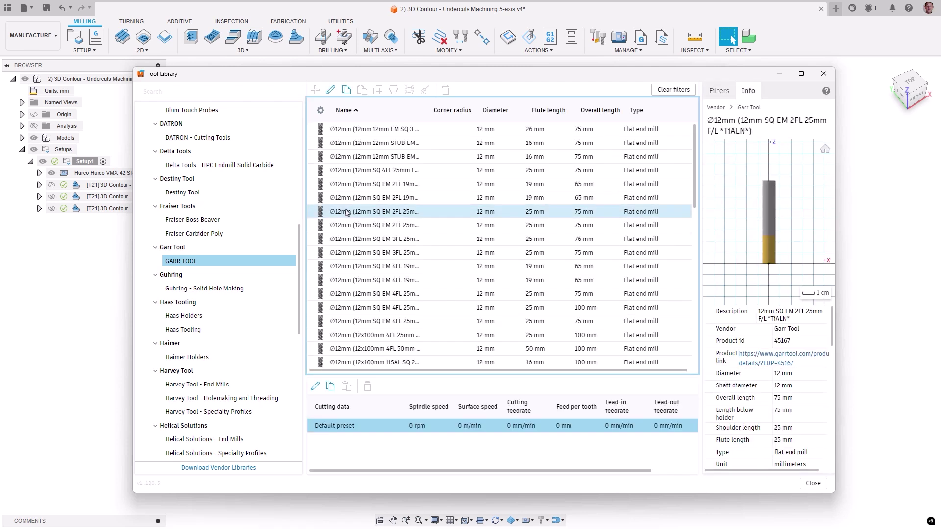
scroll(223, 214, "up", 5)
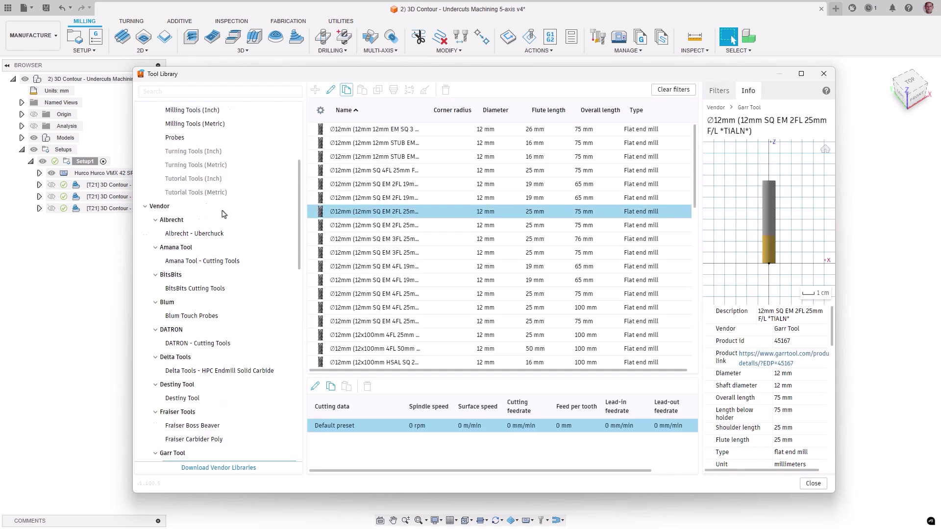
scroll(223, 214, "up", 3)
left_click(162, 124)
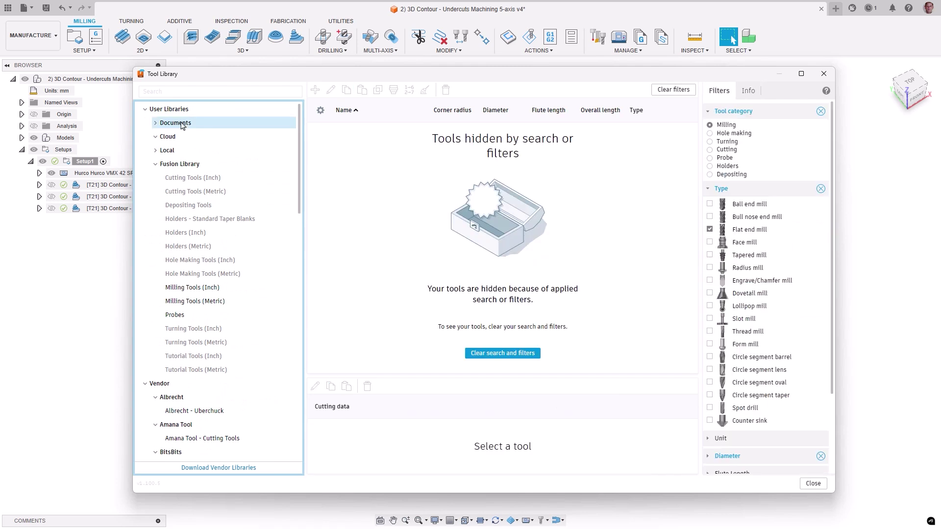
left_click(155, 123)
left_click(196, 136)
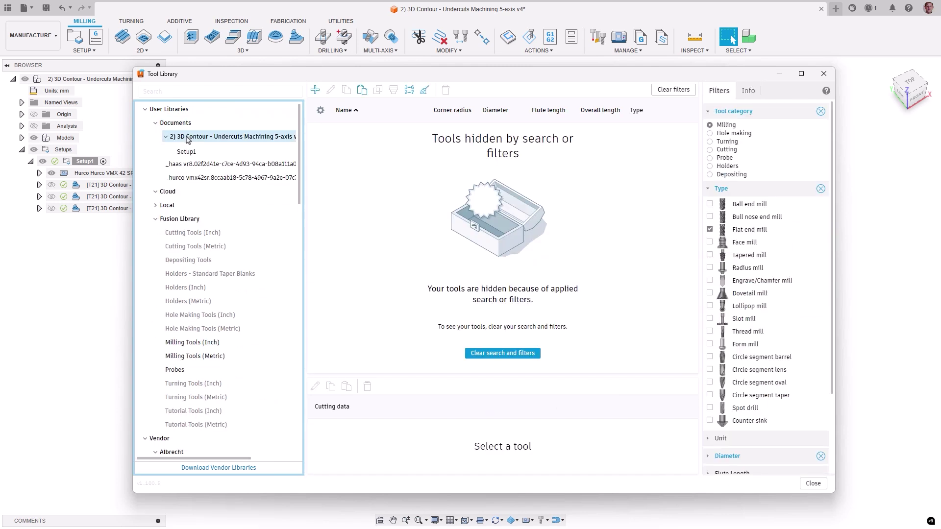
left_click(361, 92)
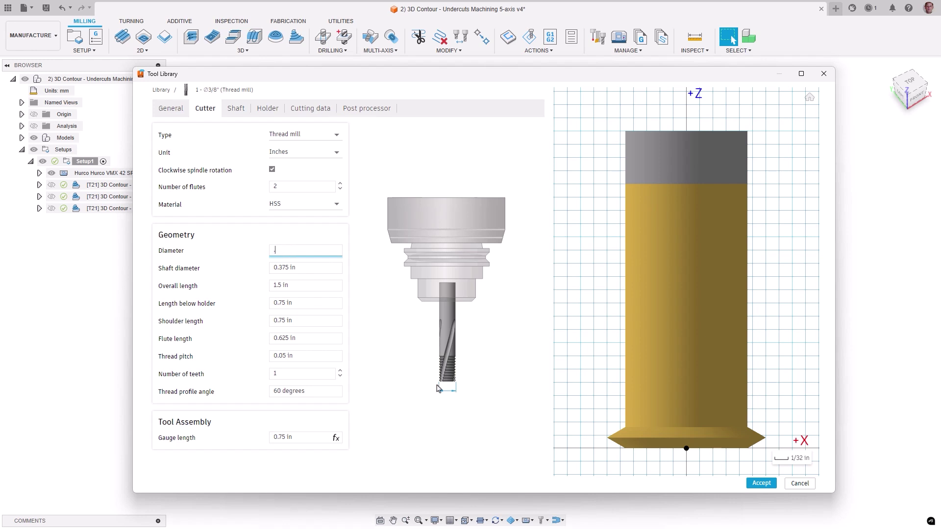
Step: In the Cutter tab enter Diameter 0.25 in, Thread pitch 0.03 in and Number of teeth 15
key("Return")
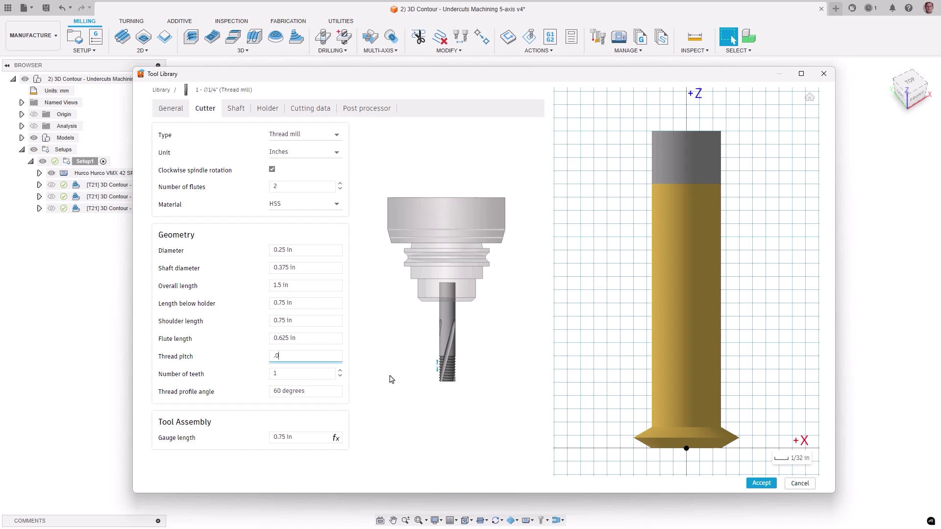
key("Return")
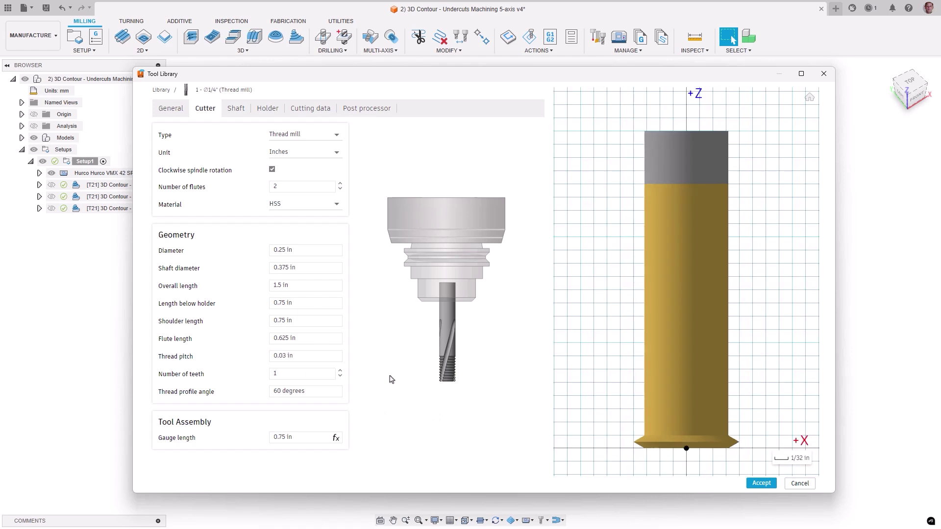
left_click(339, 370)
left_click(340, 370)
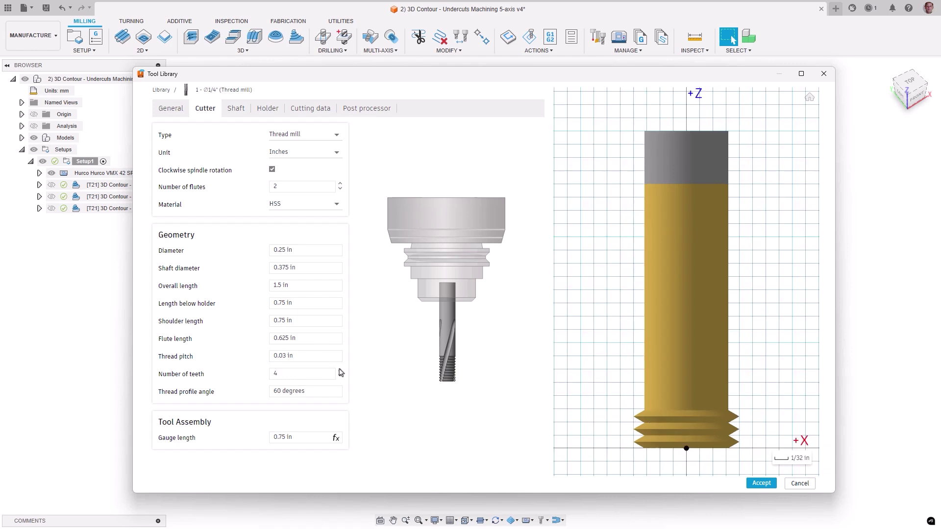
left_click(300, 369)
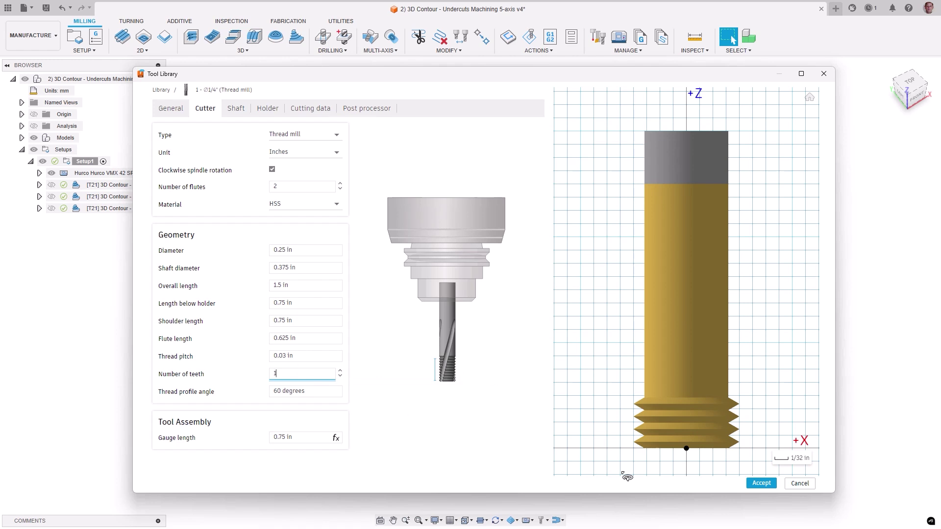
key("Return")
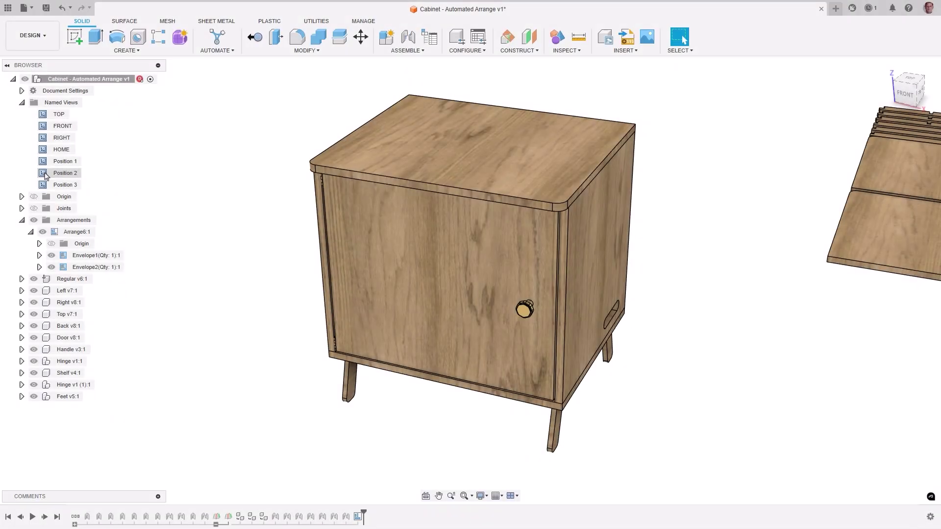
Step: Edit Arrange6, keeping the 2D True Shape solver and All Rotations for the parts
double_click(43, 174)
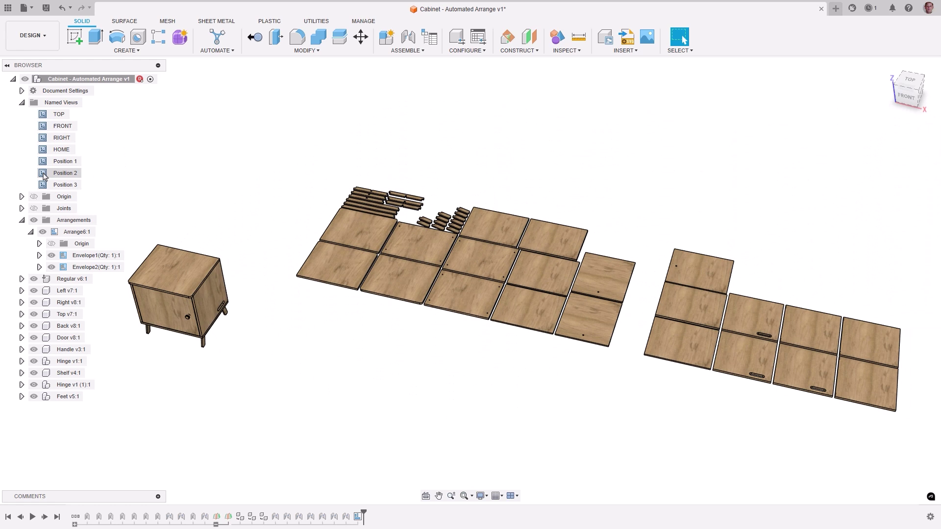
double_click(55, 232)
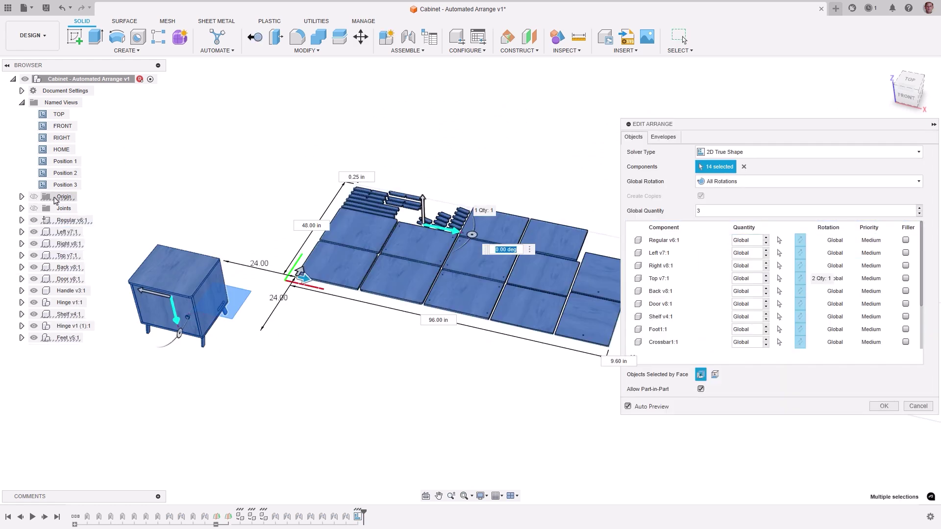
double_click(44, 185)
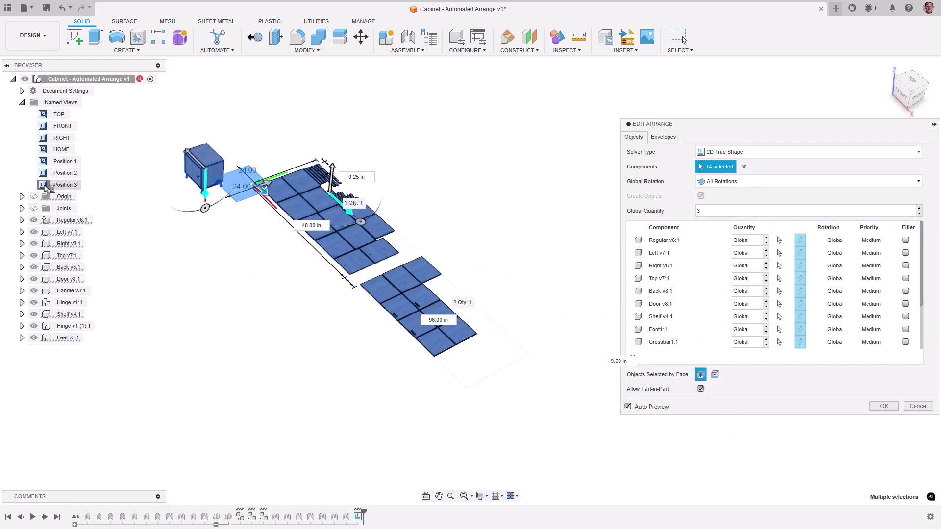
left_click(918, 153)
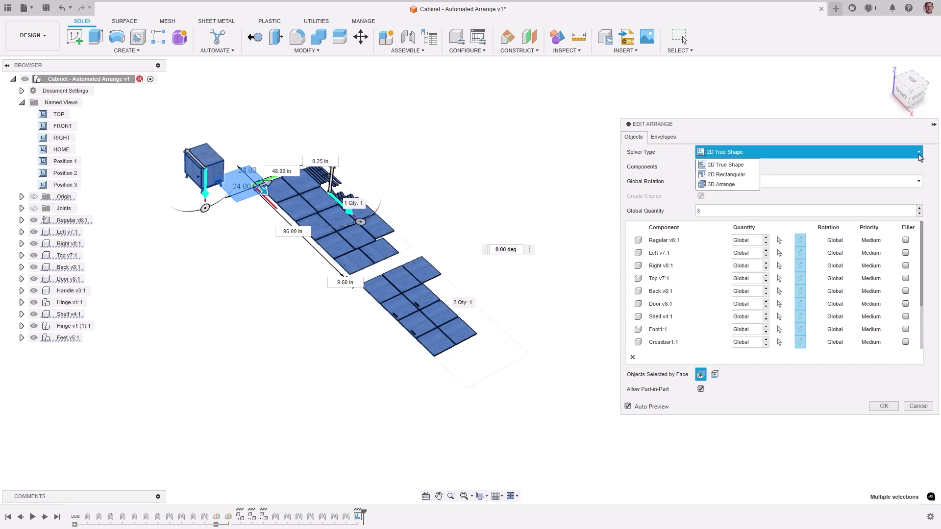
left_click(919, 156)
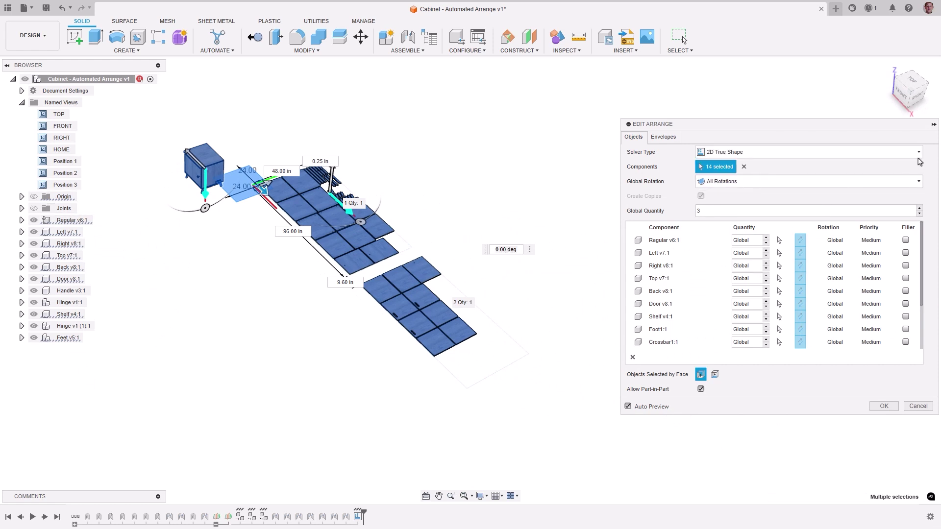
left_click(918, 184)
left_click(918, 186)
Step: Return global quantity to 3 after trying 5, and set the Foot1 and Crossbar1 quantities to 3
left_click(919, 209)
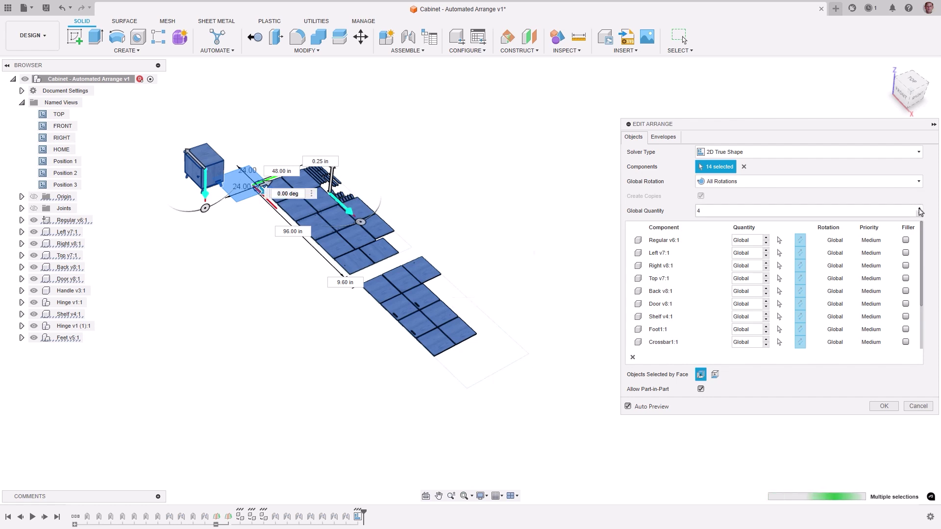
left_click(919, 209)
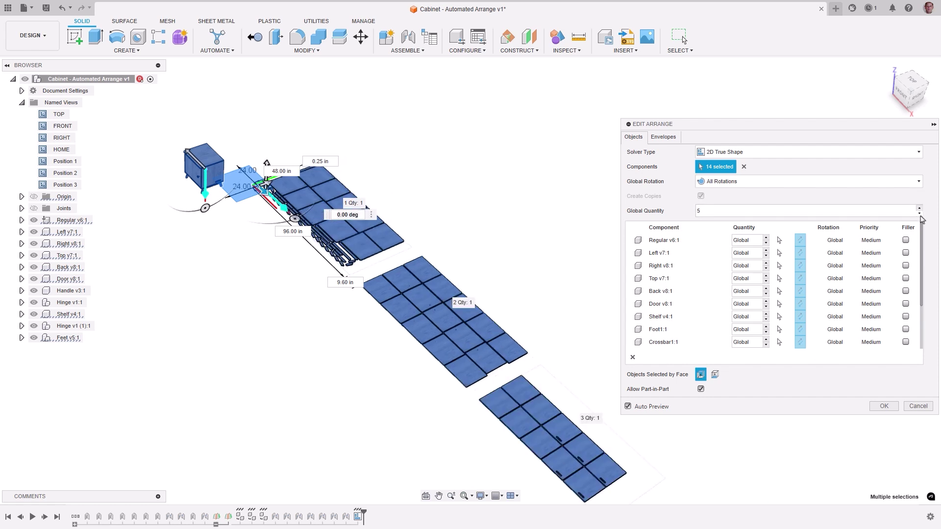
left_click(920, 214)
left_click(920, 214)
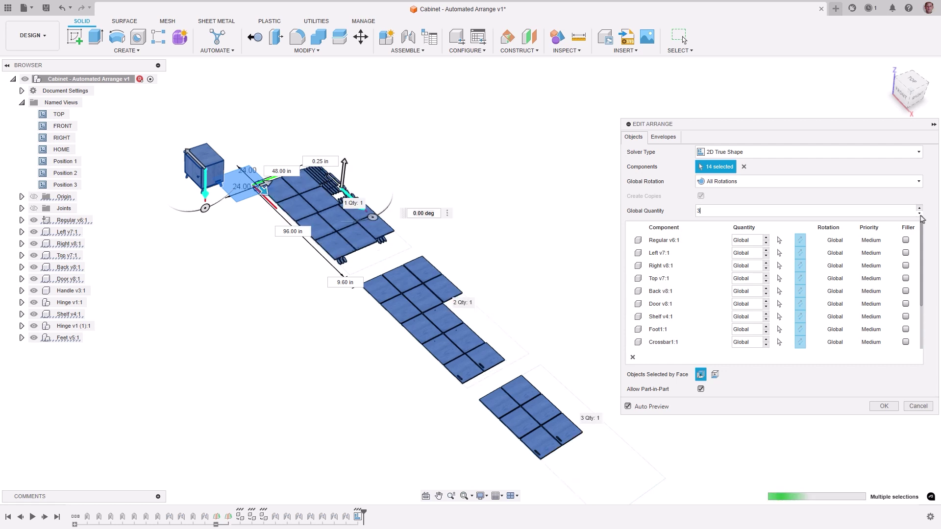
left_click(737, 333)
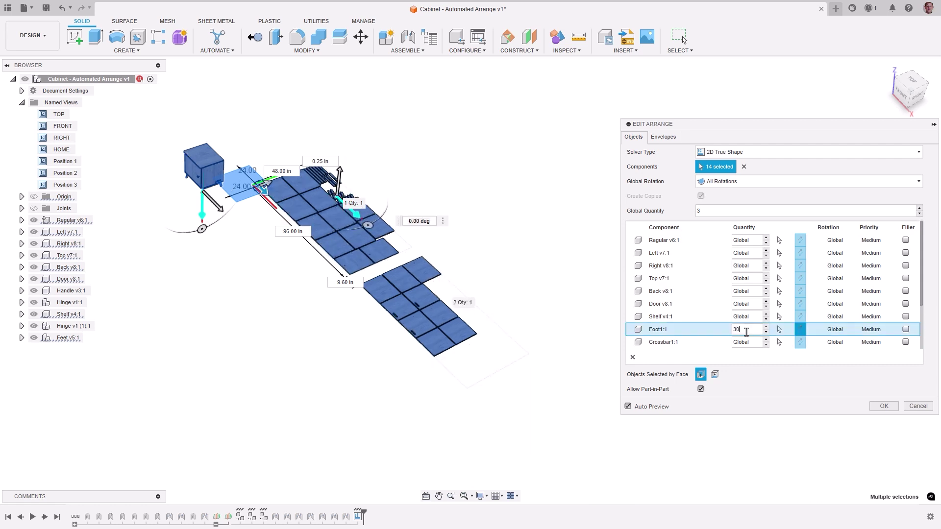
left_click(741, 342)
type("3")
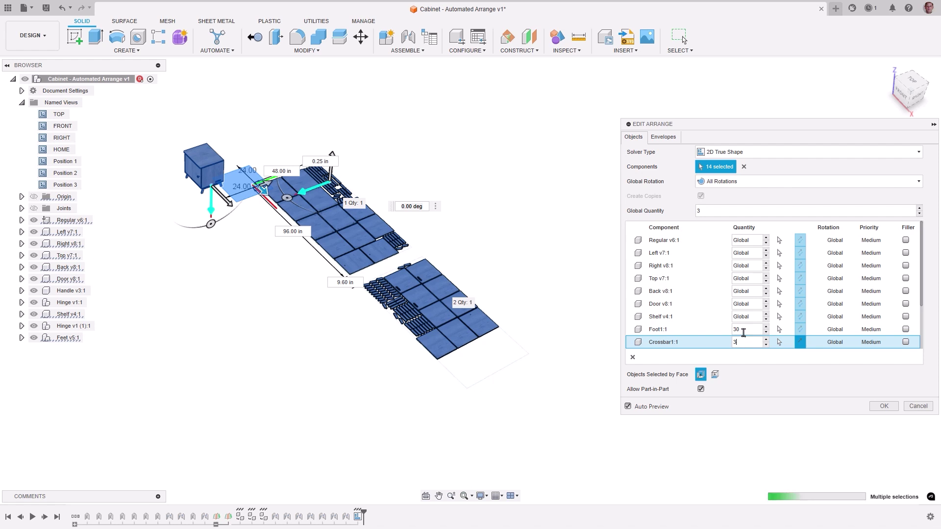
left_click(742, 330)
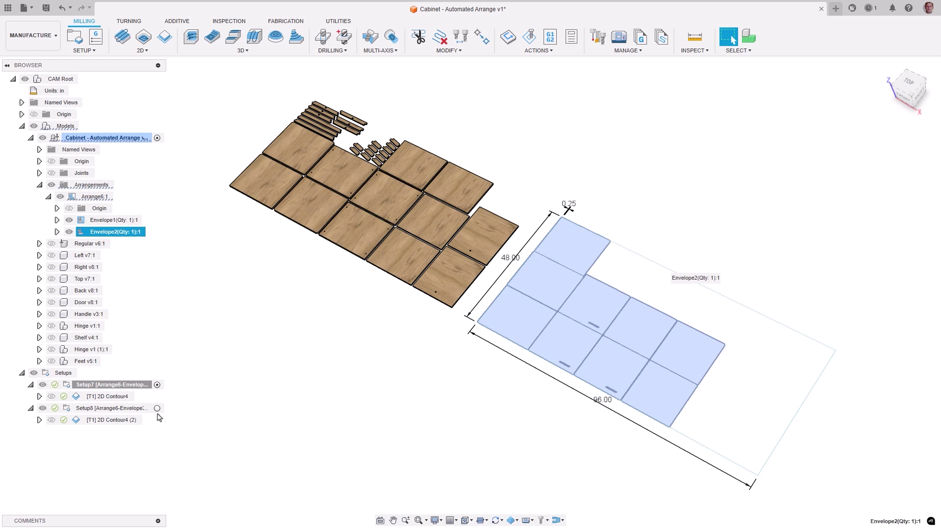
Step: Simulate Setup7's 2D contour toolpath from its browser context menu
left_click(157, 410)
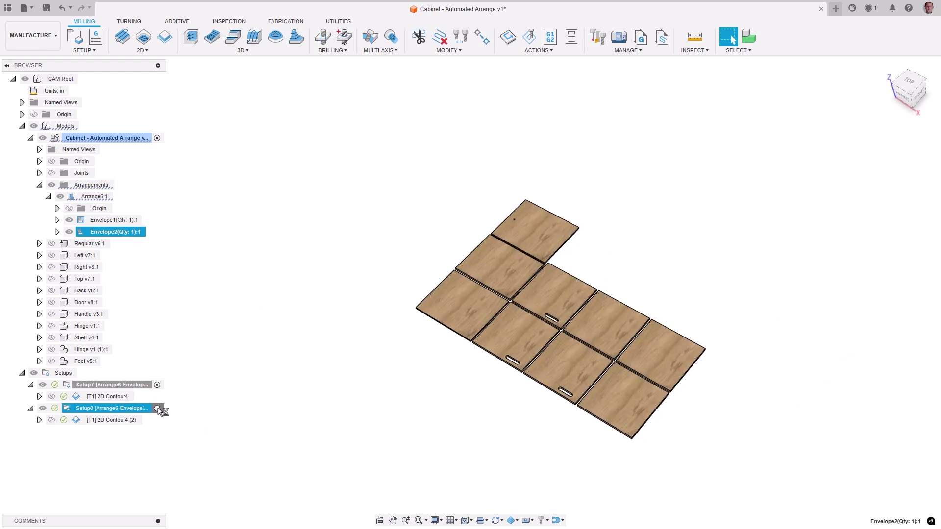
left_click(157, 386)
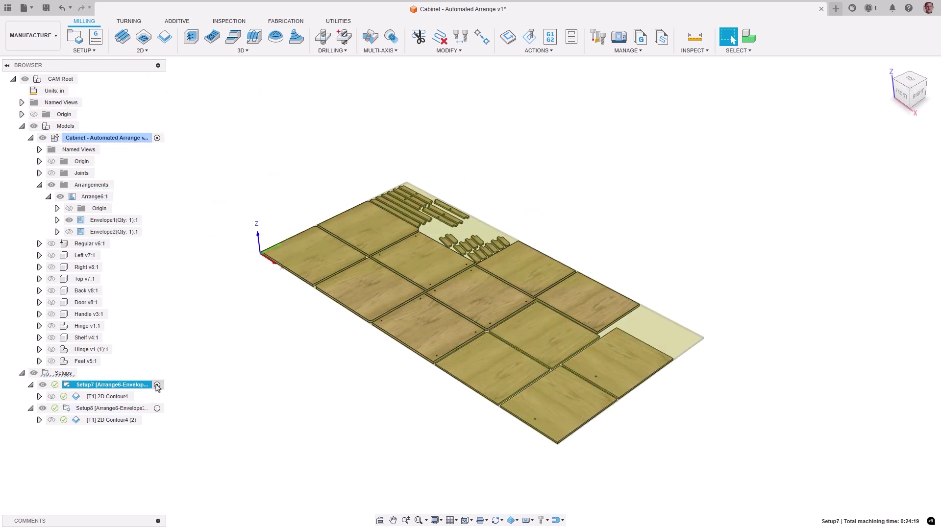
right_click(112, 386)
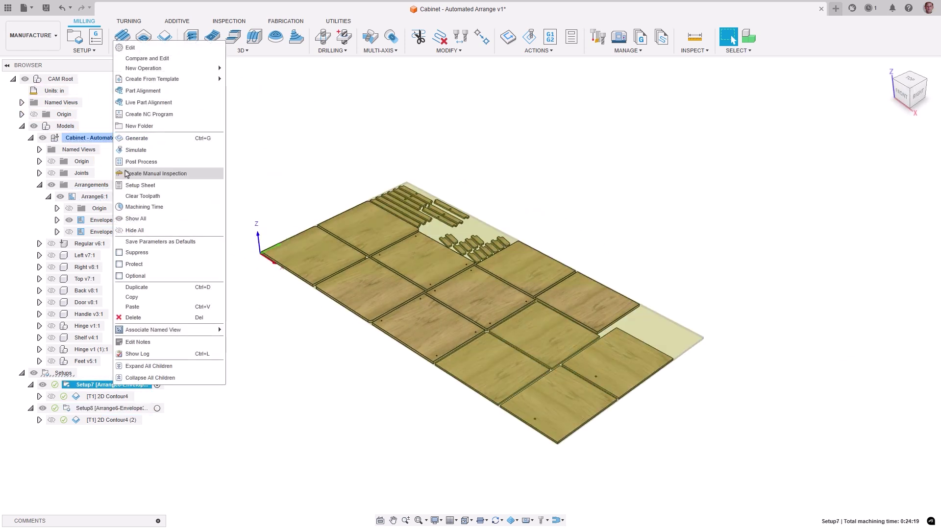
left_click(129, 152)
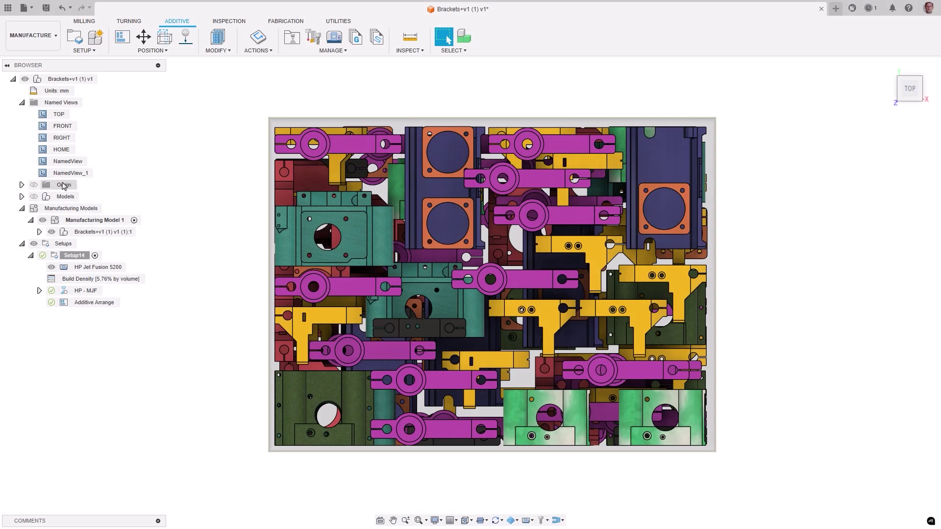
Step: From the NamedView_1 view, fill the build volume with the purple bracket using 3D (True Shape) filling
double_click(44, 173)
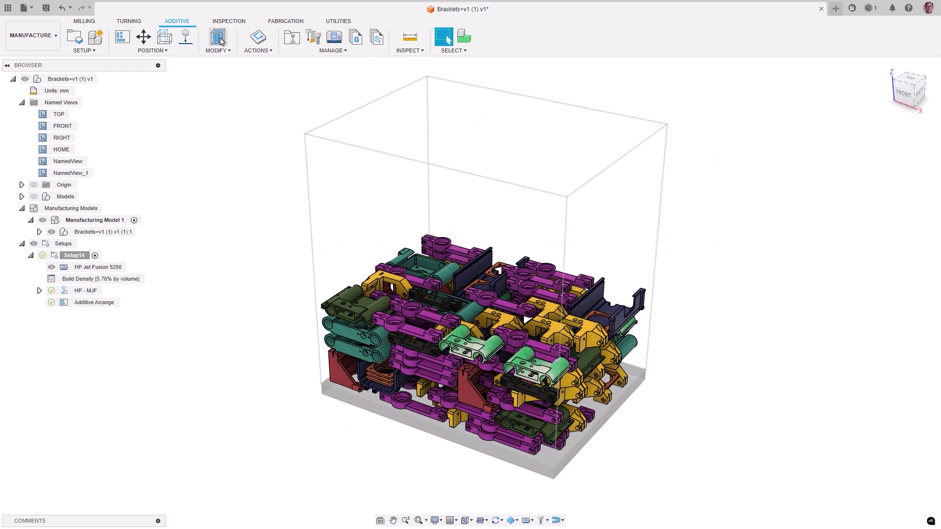
left_click(219, 38)
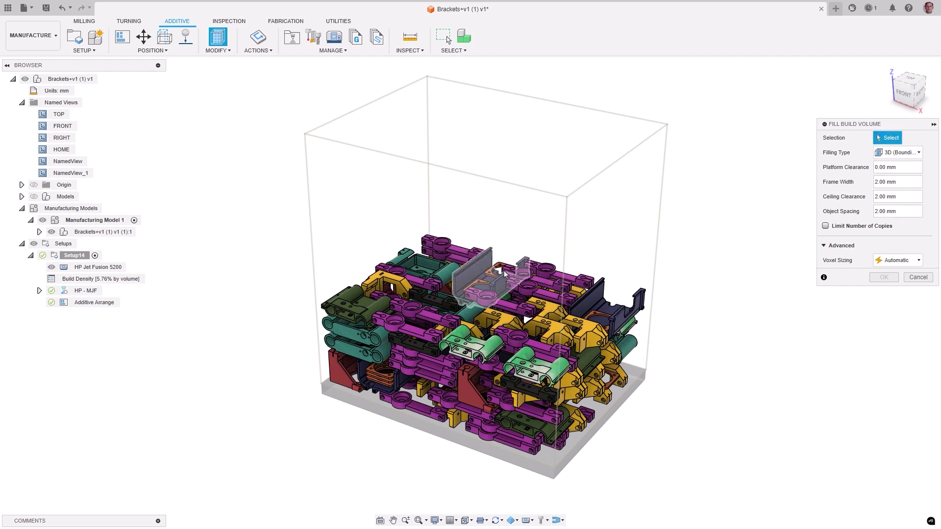
left_click(524, 286)
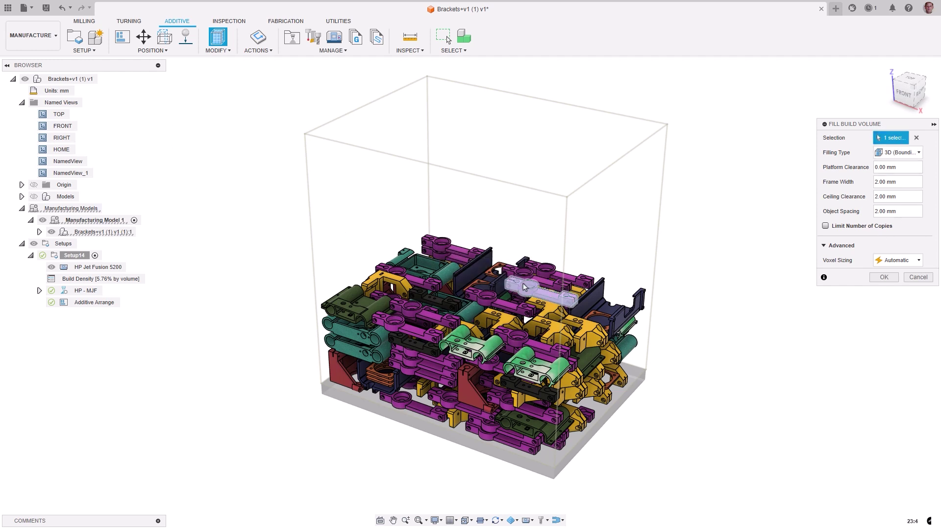
left_click(895, 153)
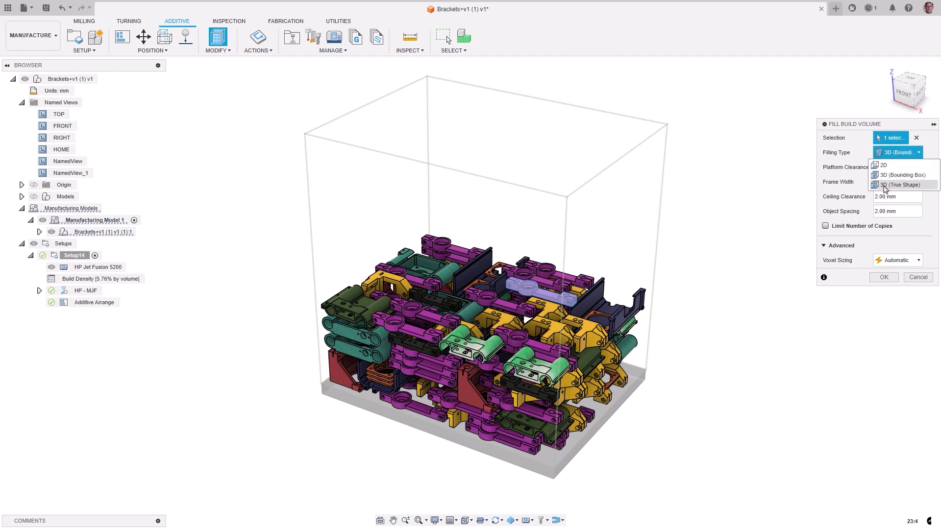
left_click(884, 186)
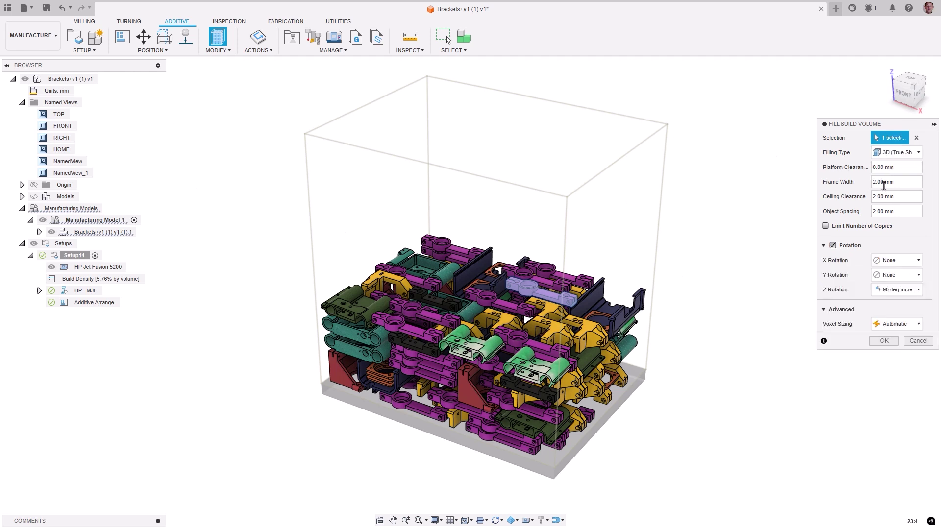
Step: Set X and Y rotation to 90-degree increments and apply the fill
left_click(892, 260)
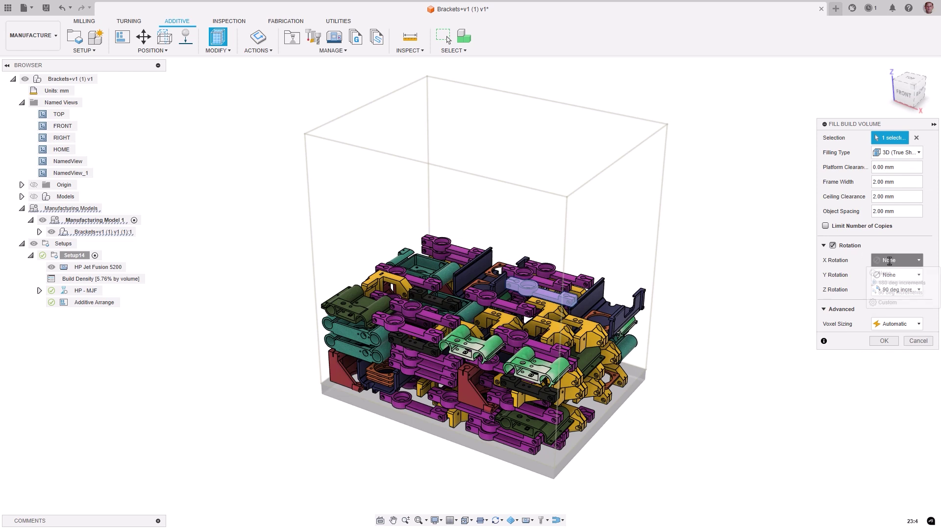
left_click(888, 293)
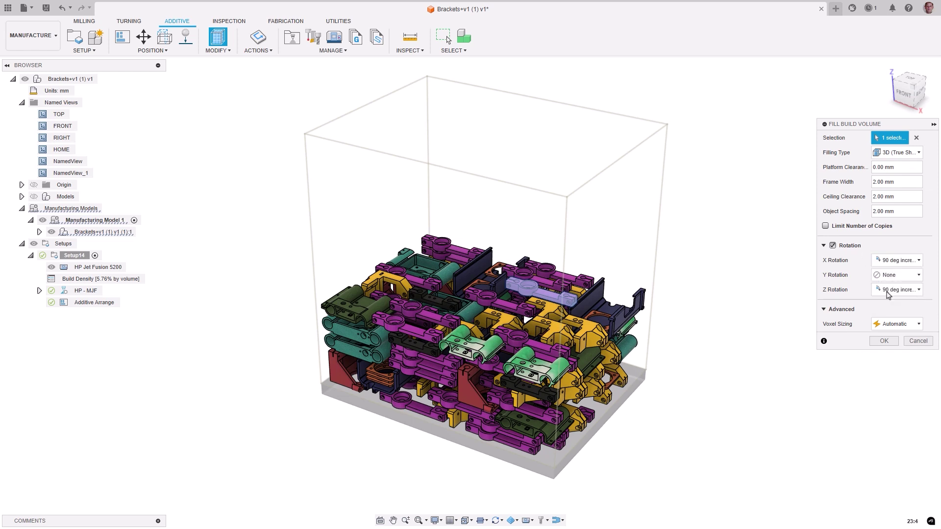
left_click(890, 277)
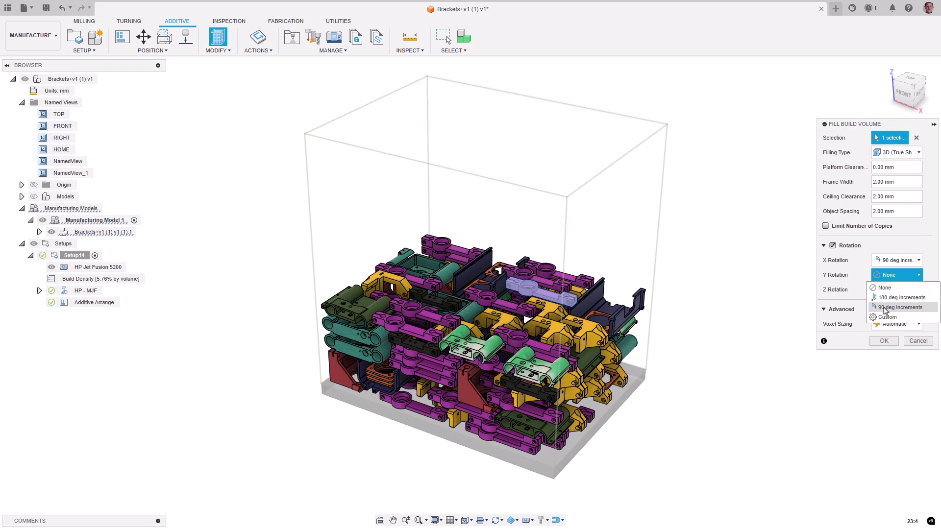
left_click(886, 307)
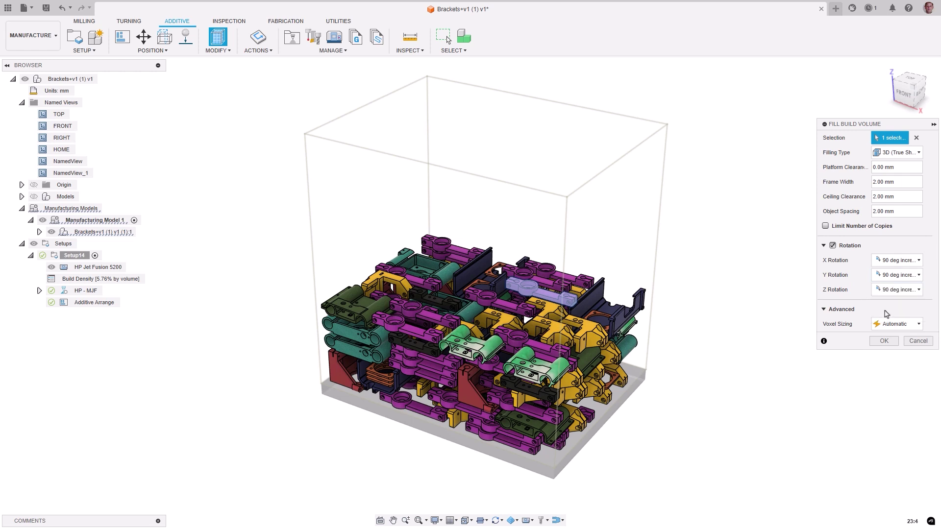
left_click(883, 341)
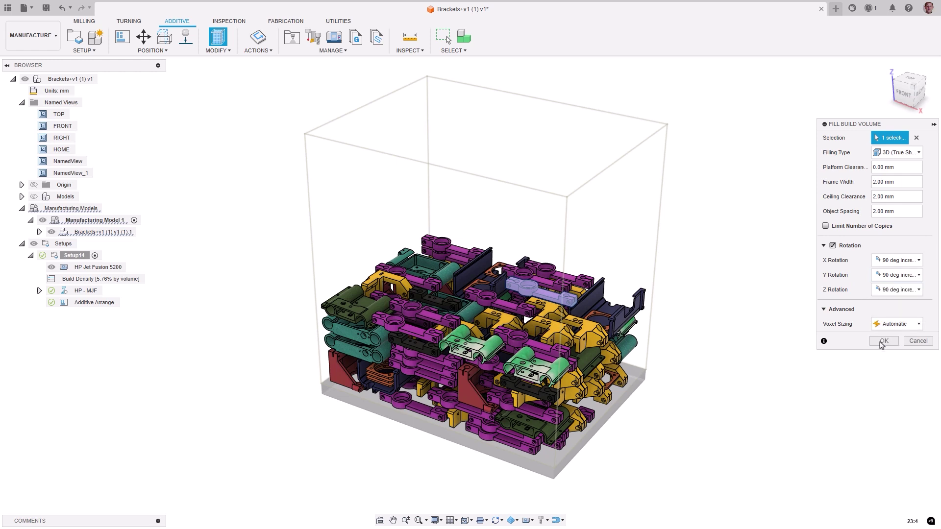